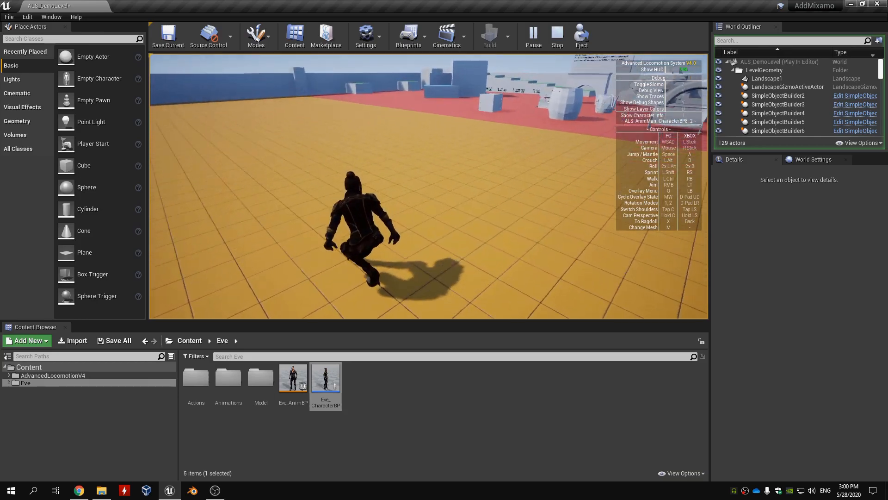
# Playtest the Eve character's crouching, running and jumping through the demo level, and end the play session
pyautogui.press('alt')
pyautogui.press('w')
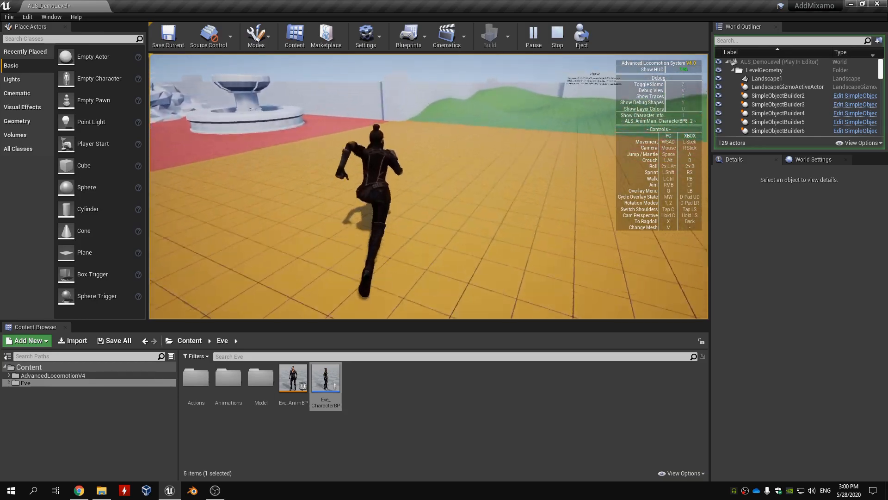
pyautogui.press('space')
pyautogui.press('w')
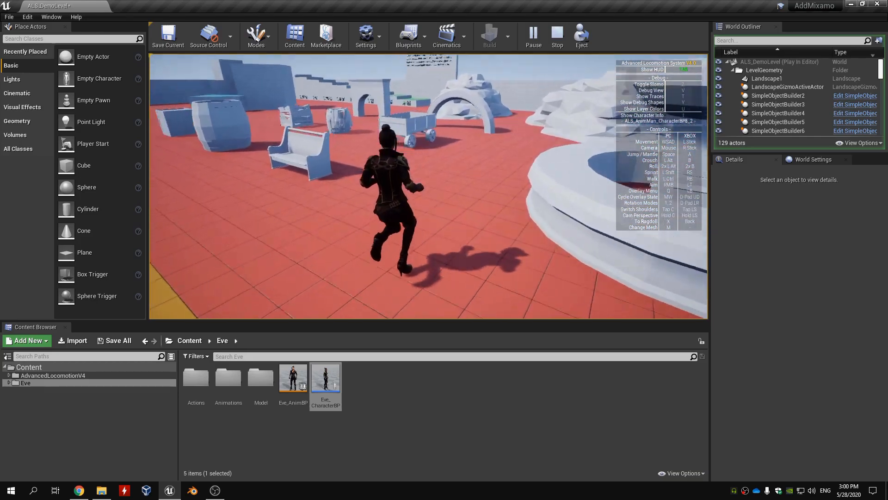
pyautogui.press('w')
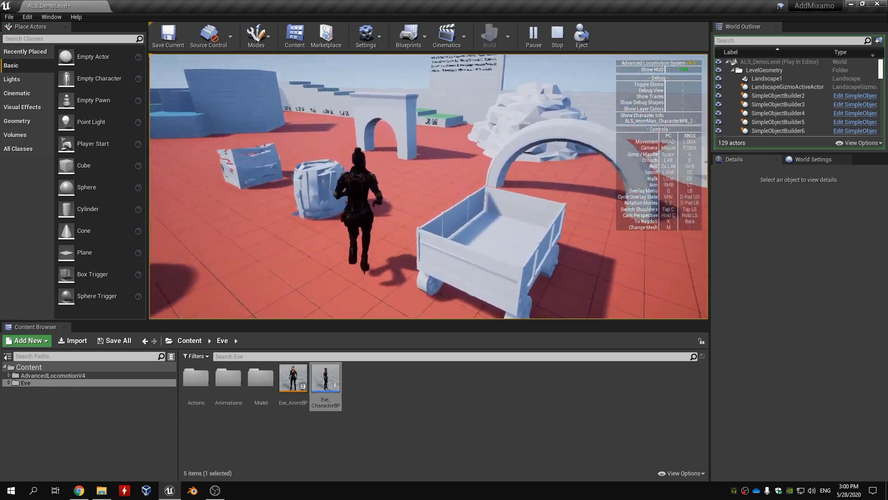
pyautogui.press('w')
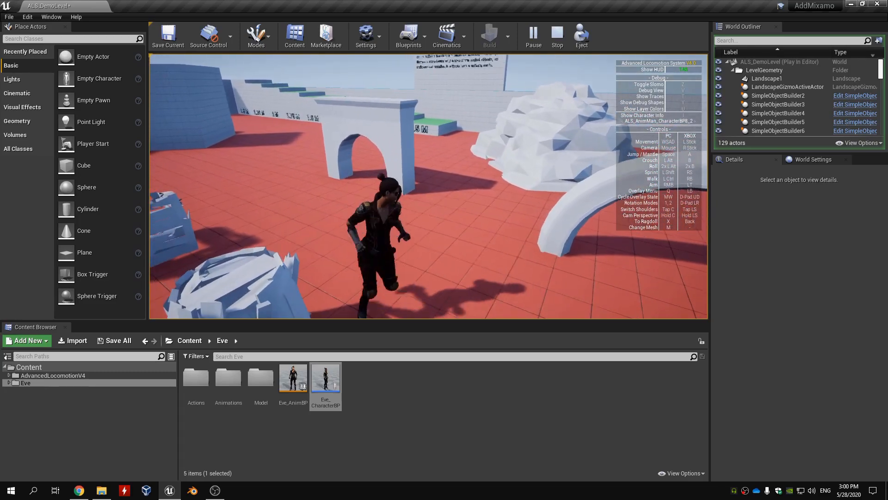
pyautogui.press('Escape')
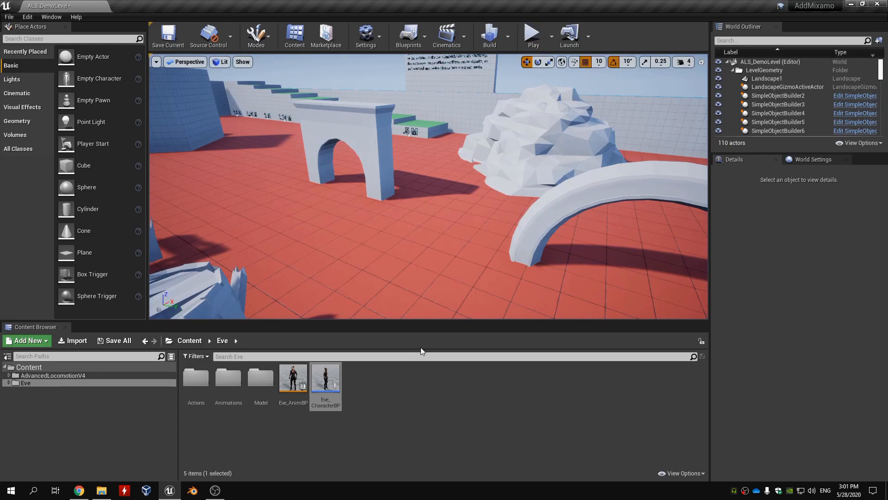
# Open the ALS_Base_CharacterBP blueprint from the AdvancedLocomotionV4 Blueprints/CharacterLogic folder
pyautogui.click(351, 410)
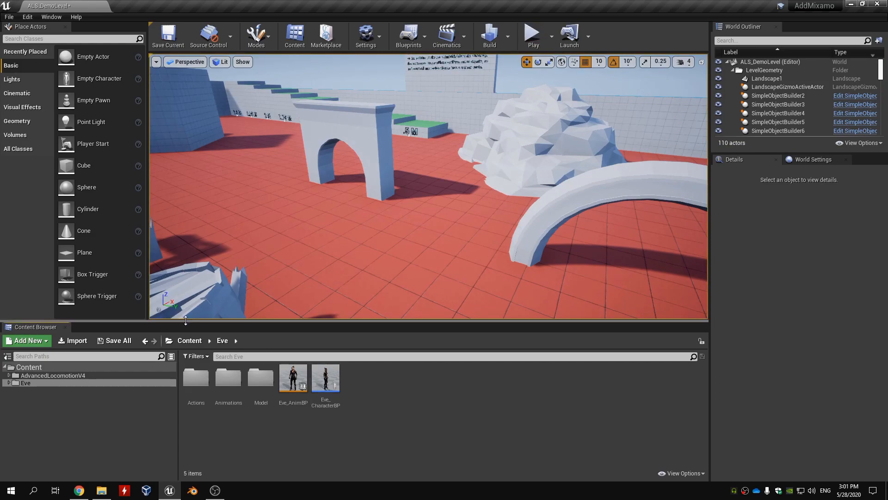
pyautogui.click(188, 340)
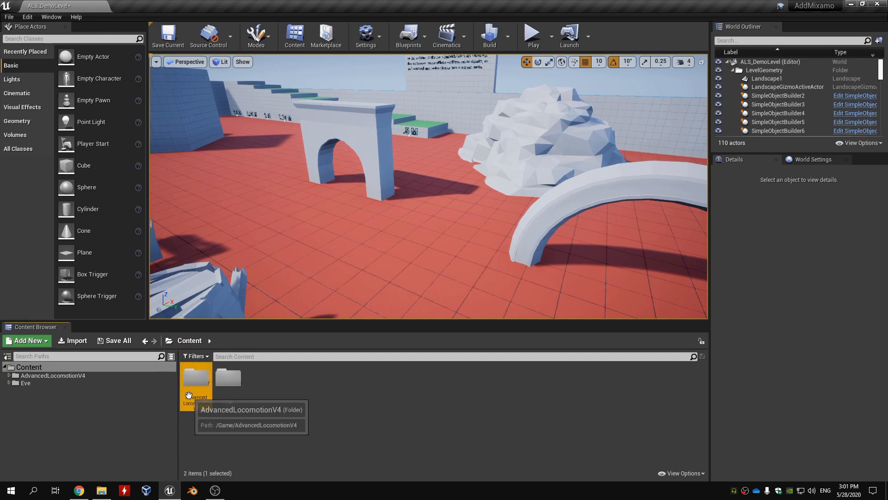
pyautogui.doubleClick(196, 377)
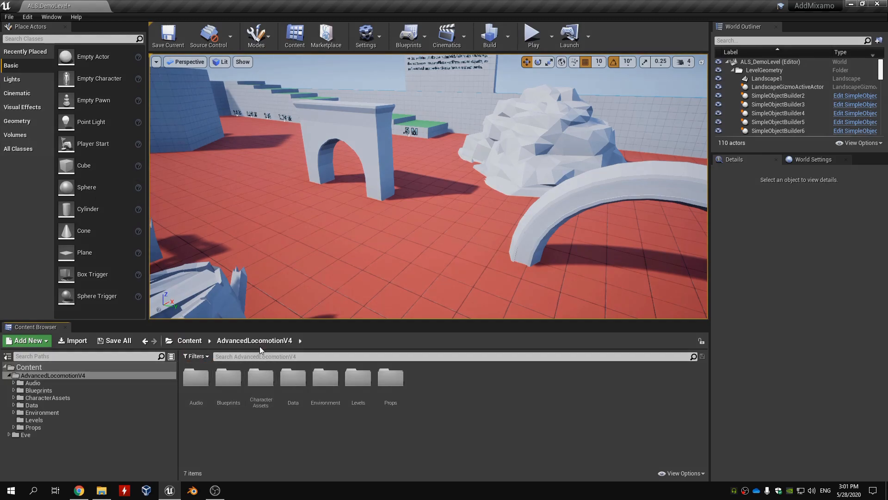
pyautogui.doubleClick(228, 378)
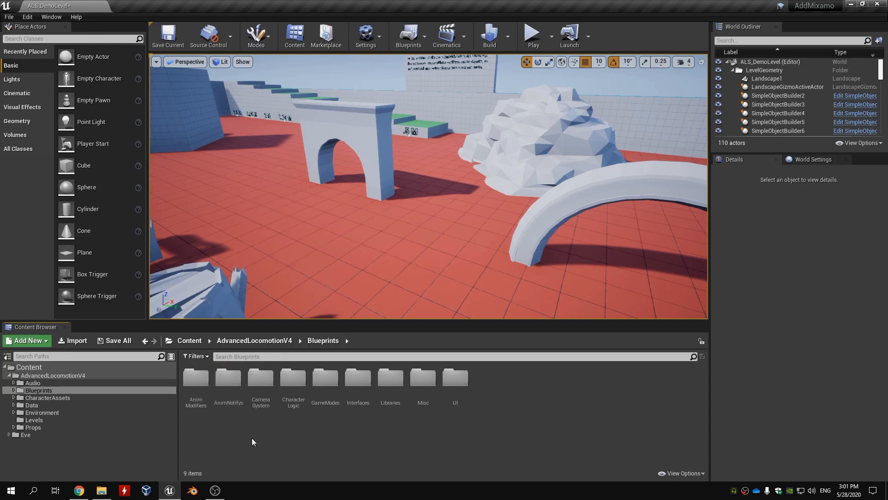
pyautogui.doubleClick(292, 402)
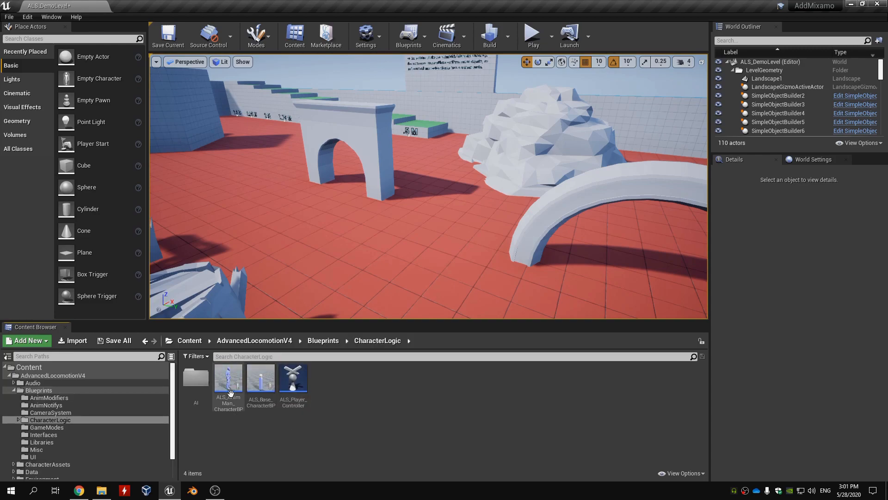
pyautogui.doubleClick(270, 379)
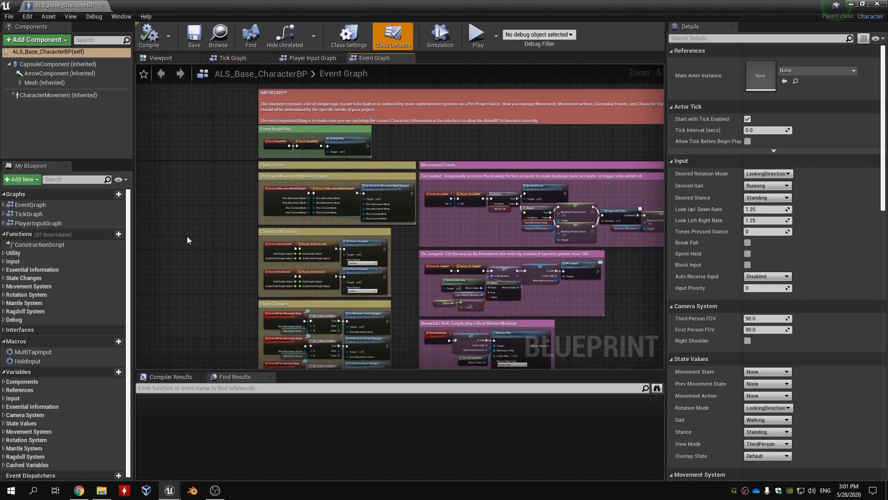
# Open the PlayerInputGraph and examine how the Stance Action input leads through Multi Tap Input to the Roll Event
pyautogui.doubleClick(68, 226)
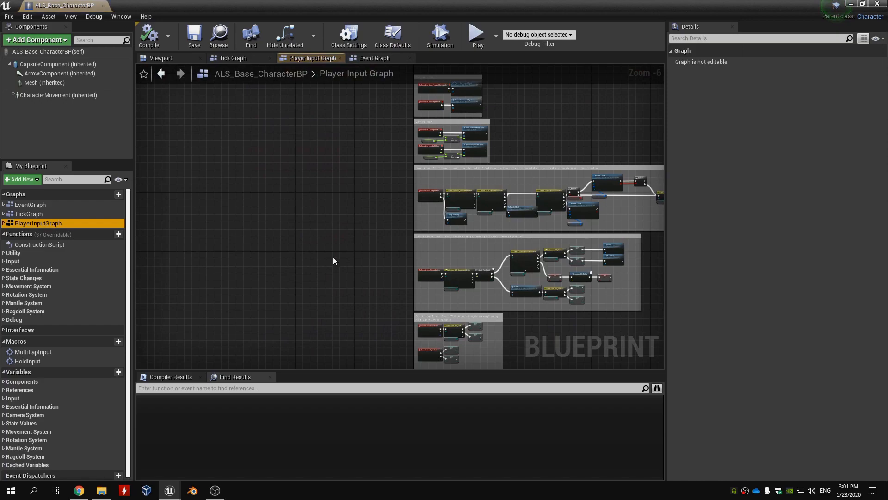
pyautogui.scroll(4, 288, 239)
pyautogui.moveTo(224, 268); pyautogui.dragTo(221, 172, button='right')
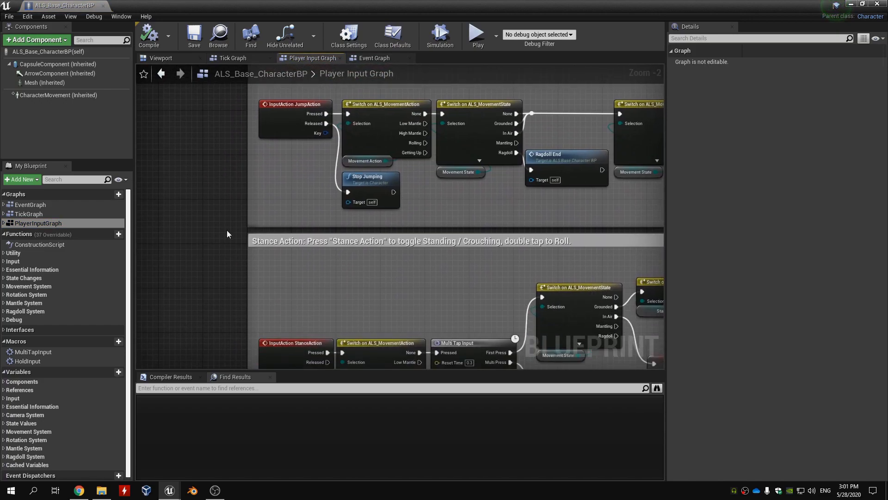
pyautogui.moveTo(227, 264); pyautogui.dragTo(231, 194, button='right')
pyautogui.moveTo(459, 242); pyautogui.dragTo(365, 190, button='right')
pyautogui.moveTo(542, 255); pyautogui.dragTo(518, 246, button='right')
pyautogui.moveTo(321, 307); pyautogui.dragTo(381, 316, button='right')
pyautogui.scroll(2, 407, 310)
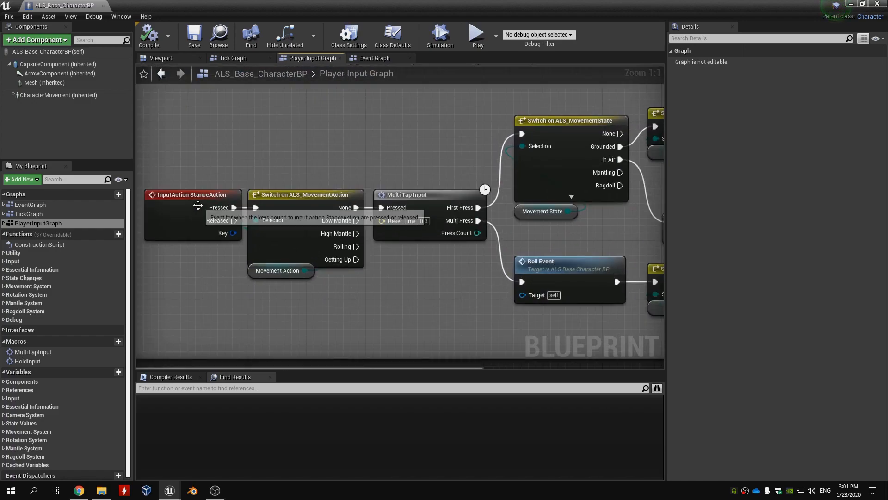
pyautogui.scroll(-1, 250, 194)
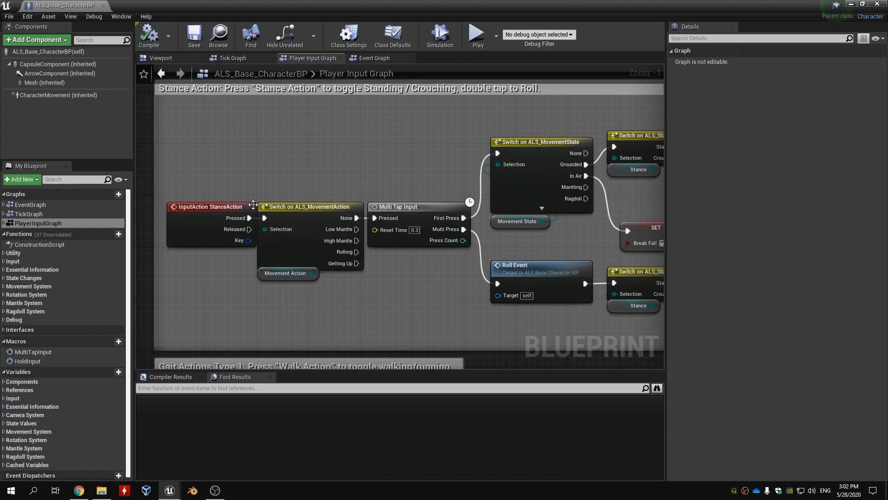
pyautogui.moveTo(354, 179); pyautogui.dragTo(291, 170, button='right')
pyautogui.moveTo(492, 282); pyautogui.dragTo(409, 272, button='right')
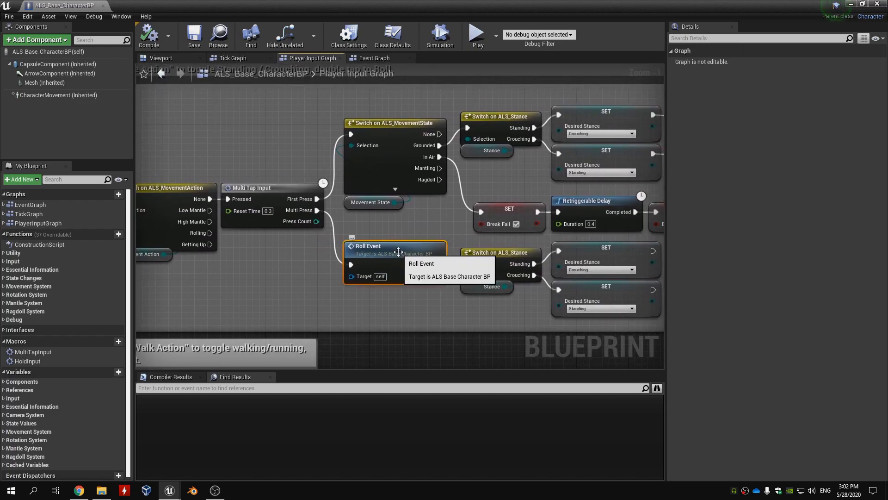
# Trace the Roll Event to its definition and inspect the Get Roll Animation function that it uses
pyautogui.doubleClick(398, 251)
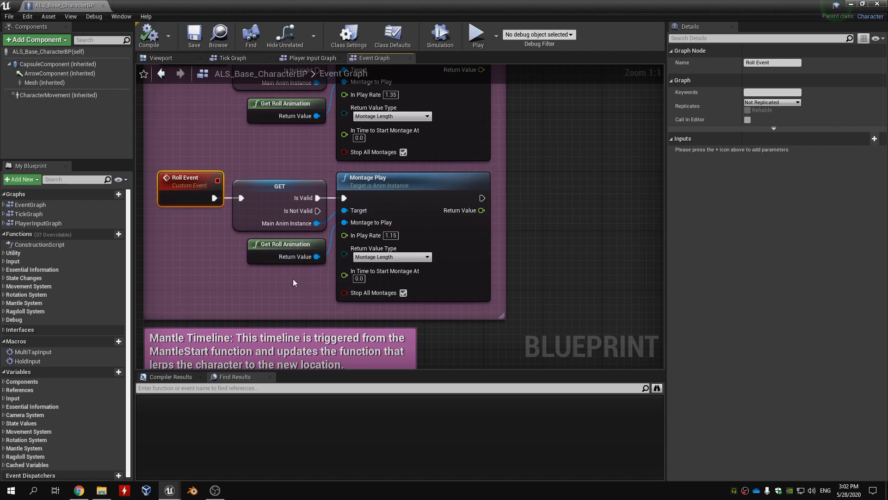
pyautogui.doubleClick(301, 248)
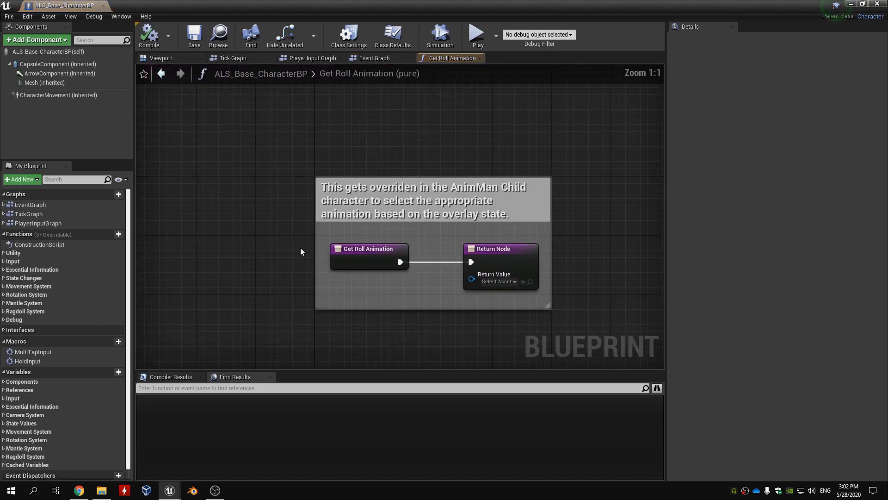
pyautogui.moveTo(298, 240); pyautogui.dragTo(245, 217, button='right')
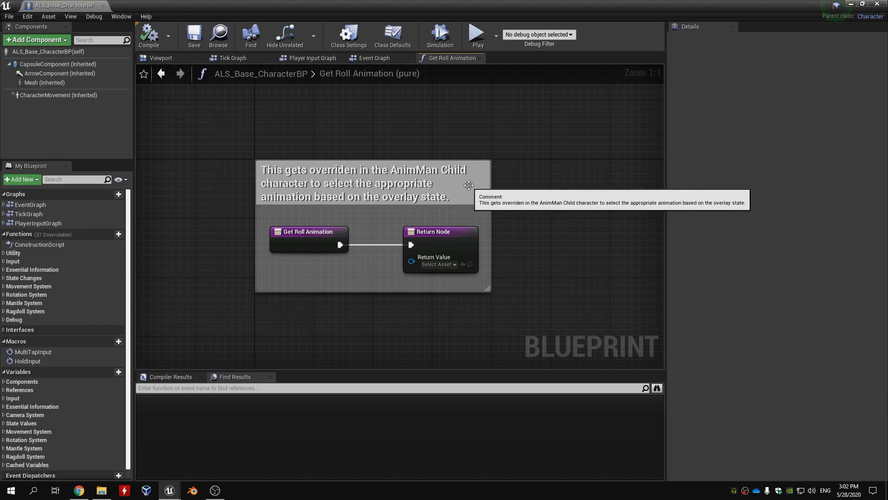
# Dock the base character blueprint beside the level editor and open Eve_CharacterBP from the Eve folder
pyautogui.moveTo(92, 4); pyautogui.dragTo(254, 4)
pyautogui.click(80, 5)
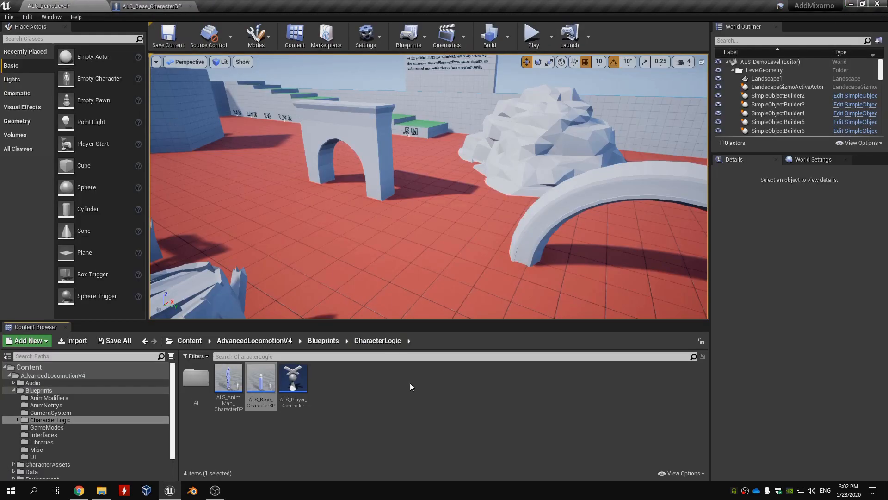
pyautogui.click(177, 341)
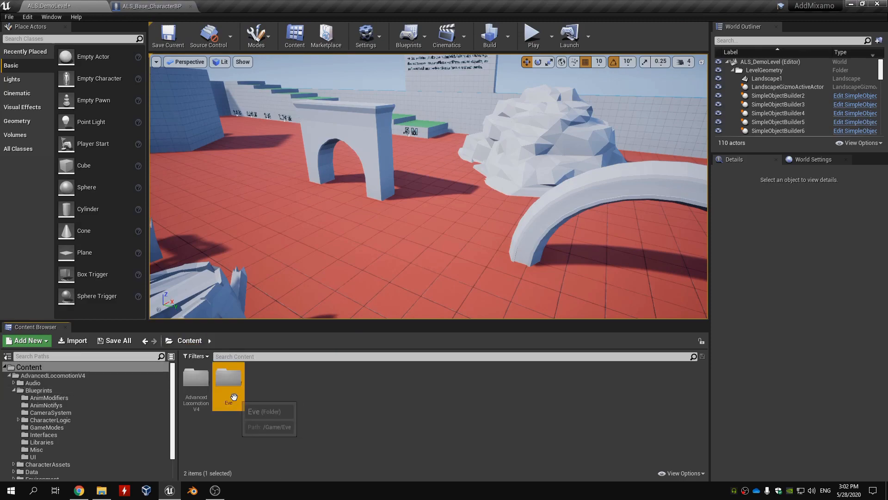
pyautogui.doubleClick(228, 378)
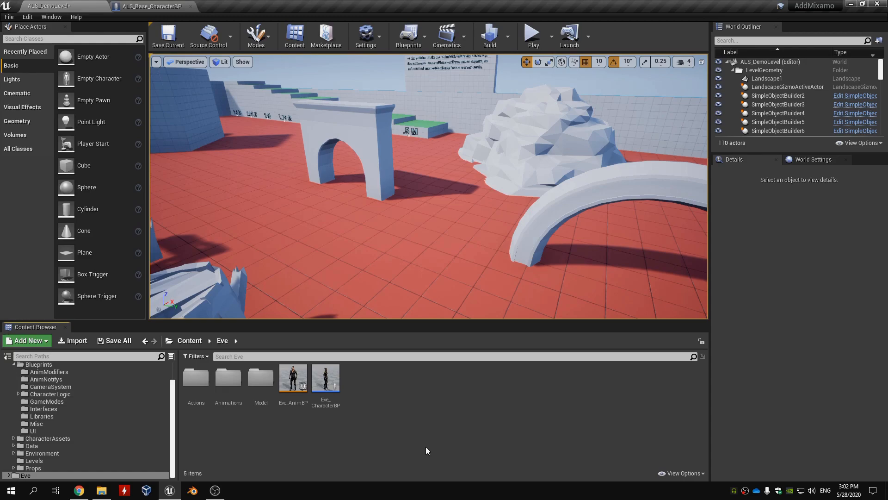
pyautogui.click(326, 386)
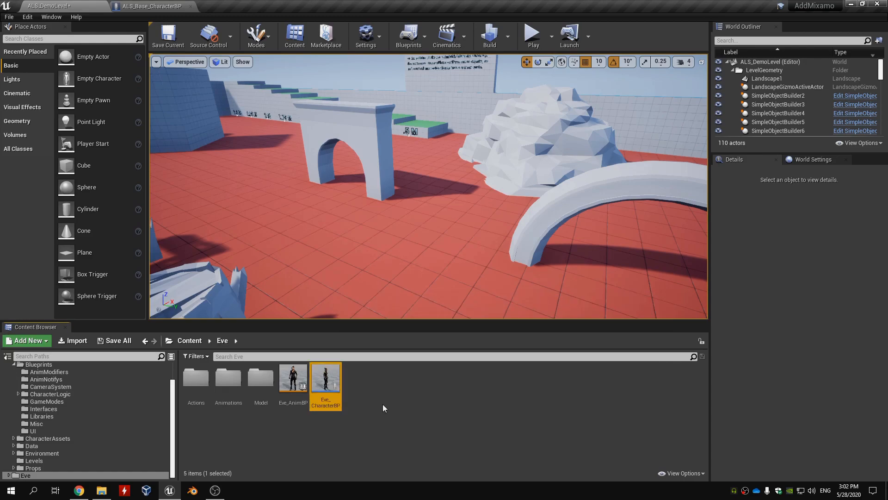
pyautogui.doubleClick(326, 378)
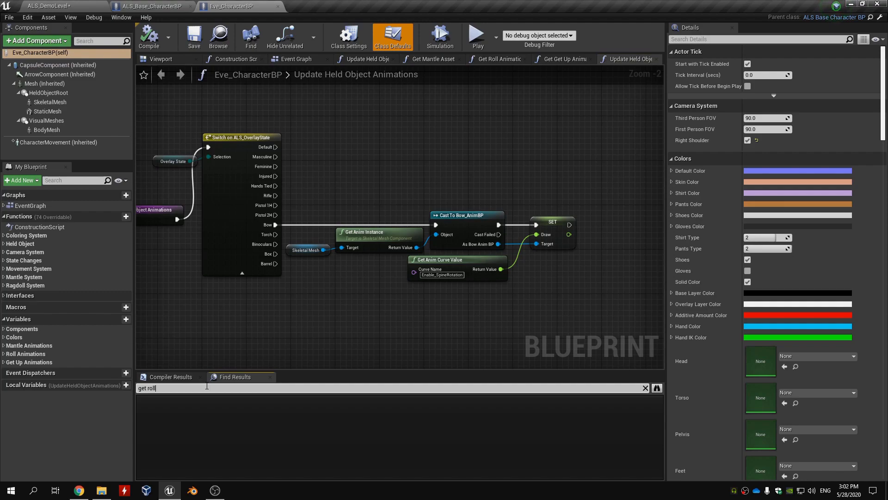
# Search Eve_CharacterBP for "get roll" and open the Get Roll Animation function to examine its overlay state switch
pyautogui.press('Return')
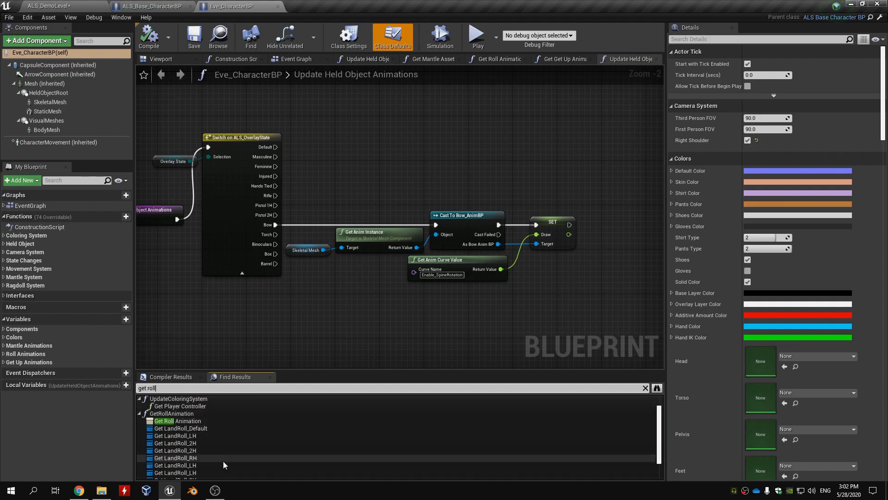
pyautogui.doubleClick(211, 421)
pyautogui.moveTo(371, 313); pyautogui.dragTo(267, 285, button='right')
pyautogui.scroll(-2, 268, 285)
pyautogui.moveTo(438, 222); pyautogui.dragTo(330, 228, button='right')
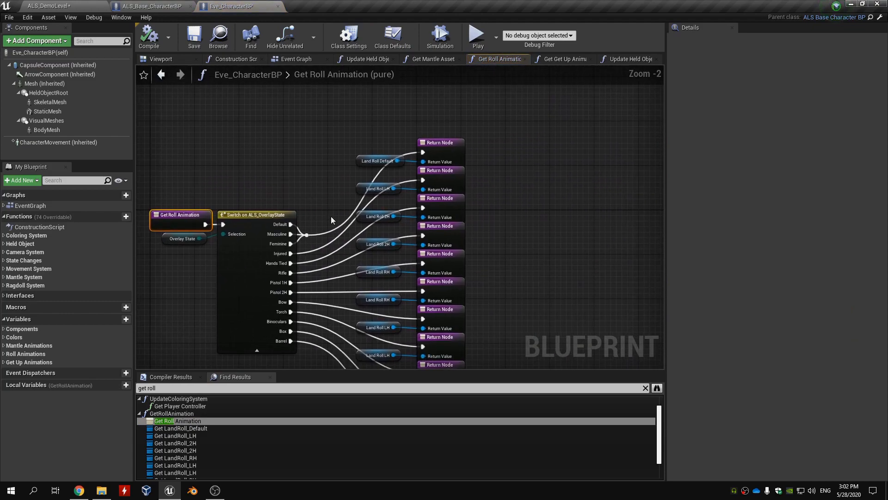
pyautogui.moveTo(270, 214); pyautogui.dragTo(326, 165, button='right')
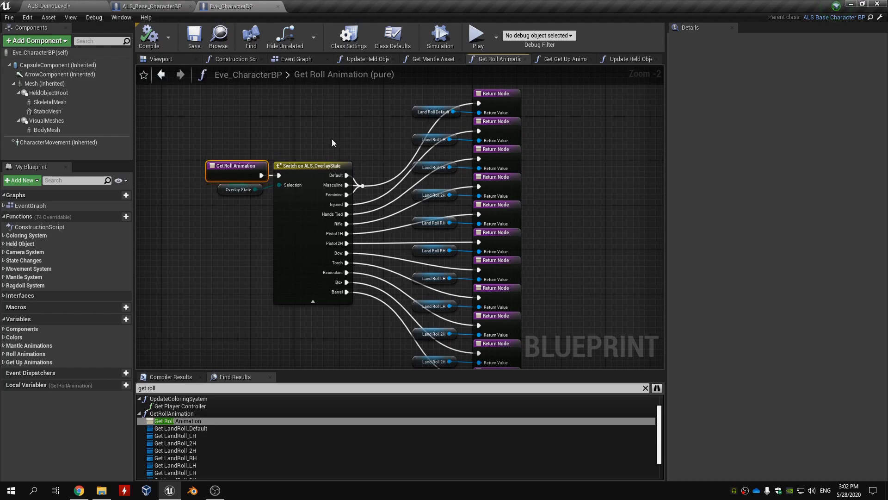
pyautogui.moveTo(369, 163); pyautogui.dragTo(326, 185, button='right')
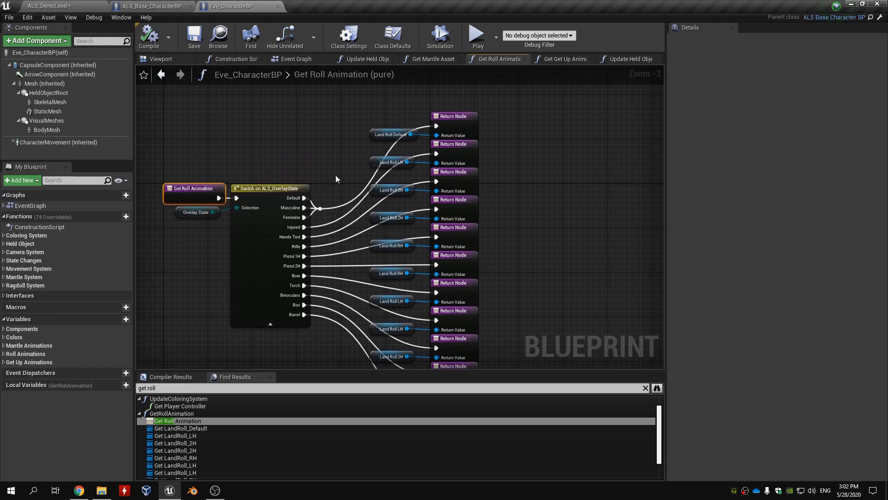
# Select the Land Roll Default variable and locate its default montage asset in the project's content
pyautogui.click(375, 139)
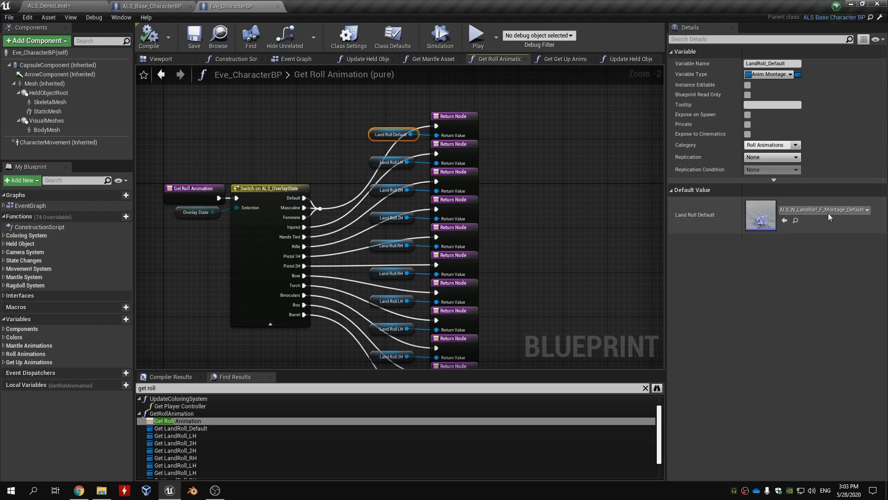
pyautogui.moveTo(537, 184)
pyautogui.mouseDown(button='right')
pyautogui.moveTo(518, 172)
pyautogui.moveTo(525, 190)
pyautogui.mouseUp(button='right')
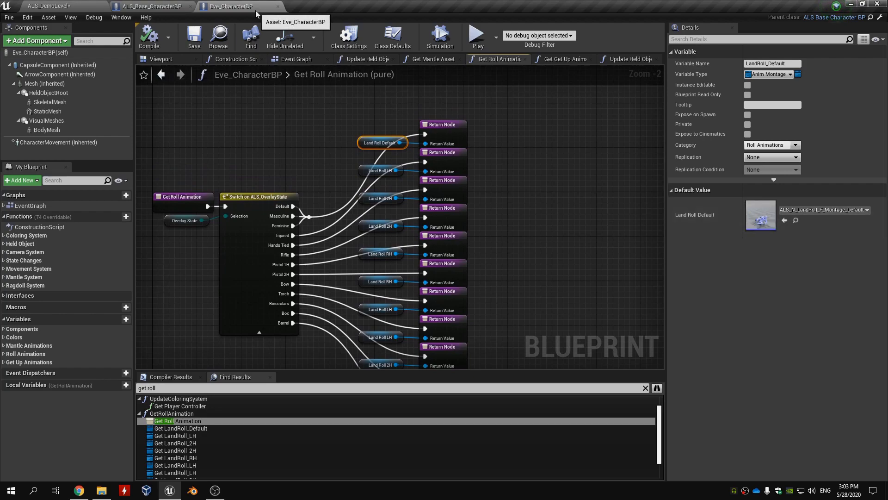
pyautogui.moveTo(544, 150); pyautogui.dragTo(549, 142, button='right')
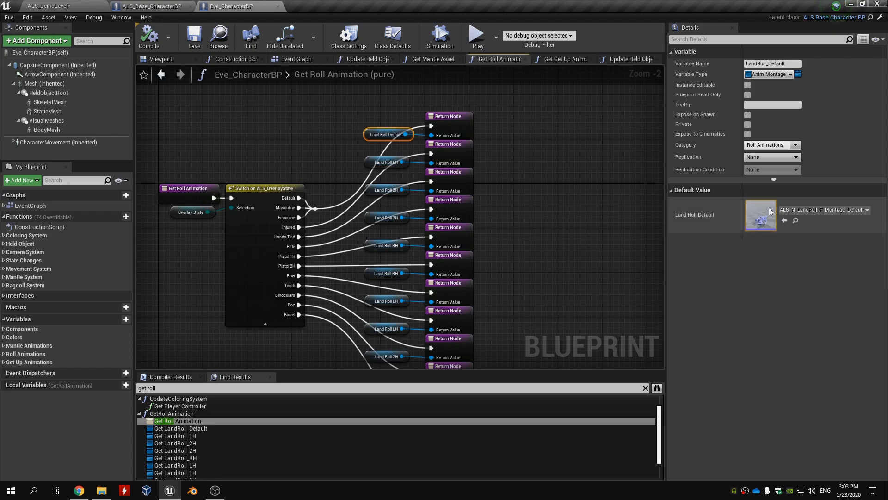
pyautogui.click(796, 222)
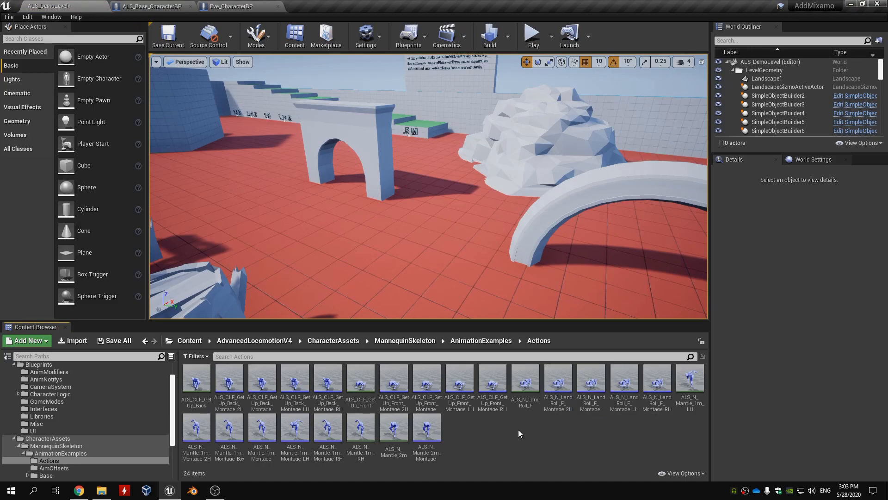
# Select all animation assets in the Actions folder and start duplicating and retargeting them
pyautogui.click(196, 380)
pyautogui.click(466, 436)
pyautogui.click(203, 384)
pyautogui.keyDown('shift'); pyautogui.click(427, 428); pyautogui.keyUp('shift')
pyautogui.rightClick(427, 428)
pyautogui.moveTo(515, 224)
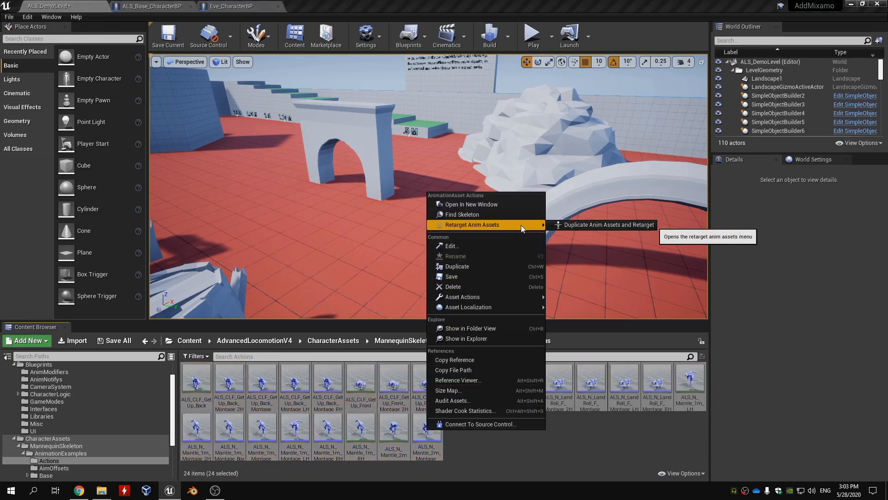
pyautogui.click(551, 225)
# Choose Eve_Skeleton as the retarget target and set the new asset names to replace "ALS_" with "Eve_"
pyautogui.click(295, 179)
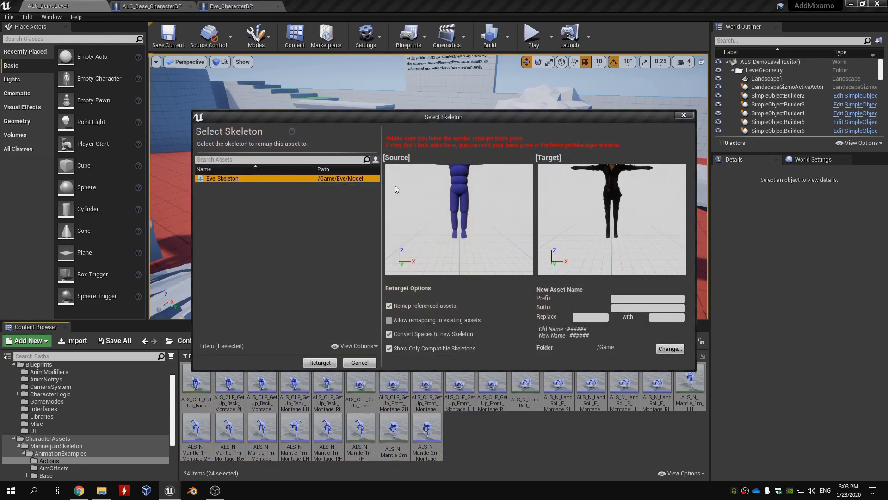
pyautogui.click(589, 317)
pyautogui.write('ALS')
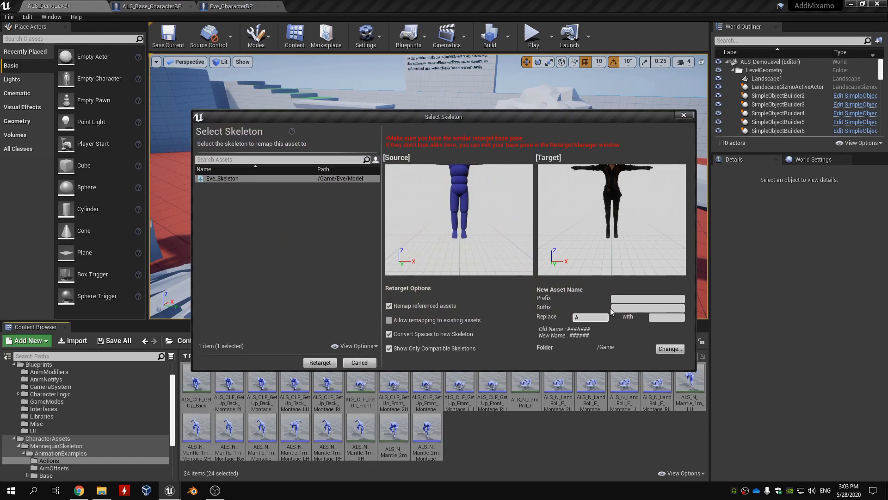
pyautogui.write('_')
pyautogui.click(666, 318)
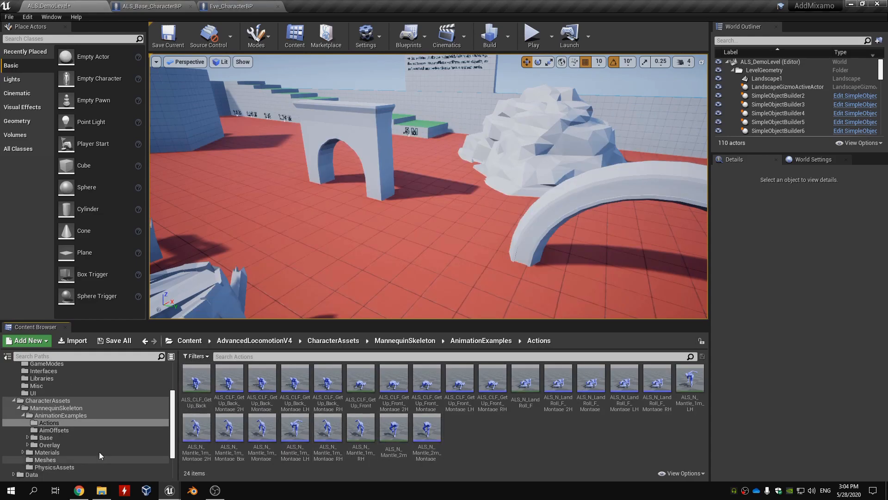
# Create a new folder named Actions inside the Eve folder
pyautogui.scroll(-3, 171, 406)
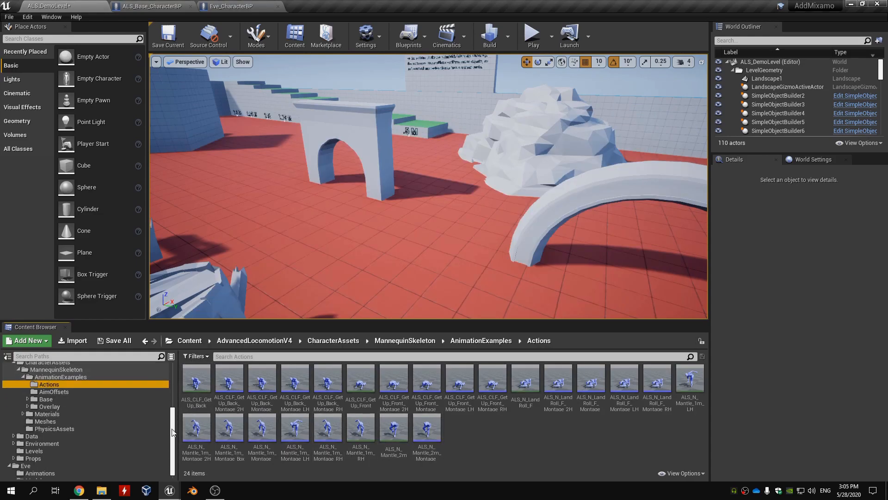
pyautogui.click(85, 460)
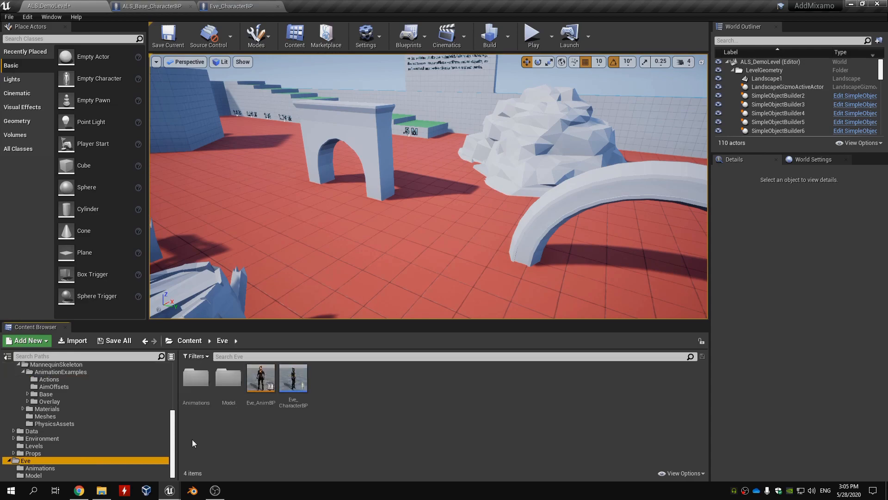
pyautogui.rightClick(192, 438)
pyautogui.click(245, 129)
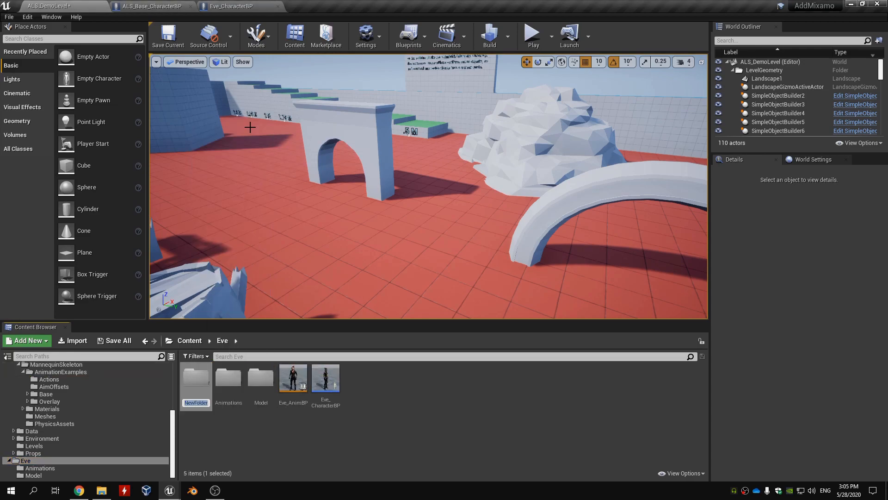
pyautogui.write('Actions')
pyautogui.press('Return')
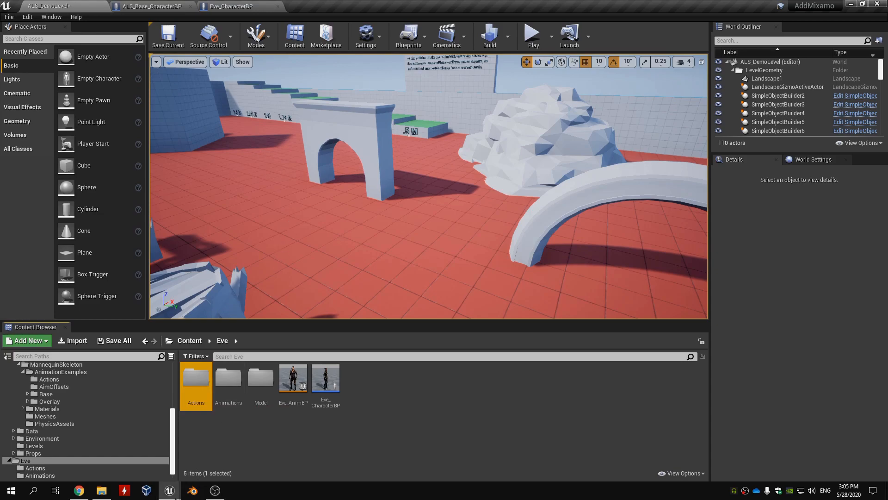
# Set the retarget output folder to Eve/Actions and retarget the selected animation assets
pyautogui.click(174, 496)
pyautogui.click(221, 472)
pyautogui.click(660, 353)
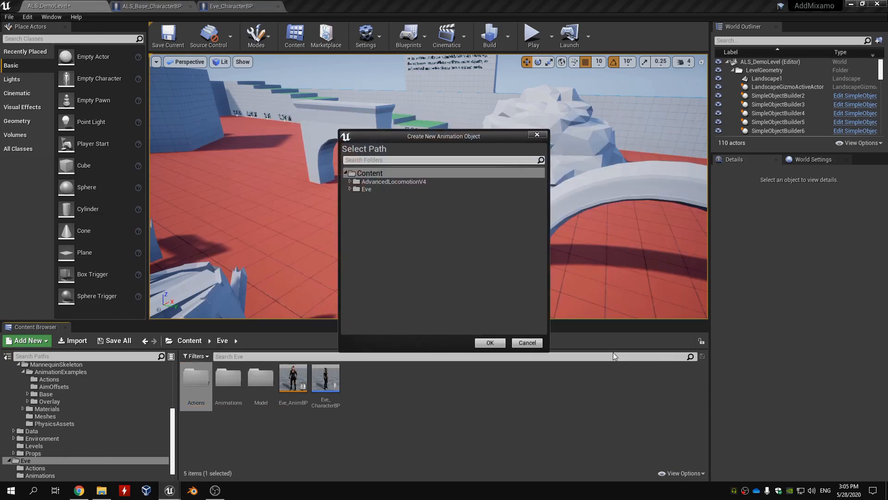
pyautogui.doubleClick(419, 190)
pyautogui.click(423, 198)
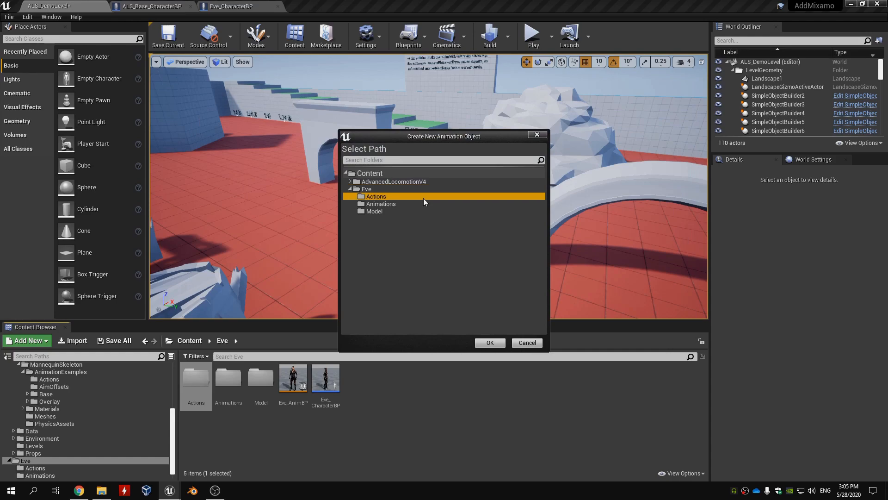
pyautogui.click(498, 341)
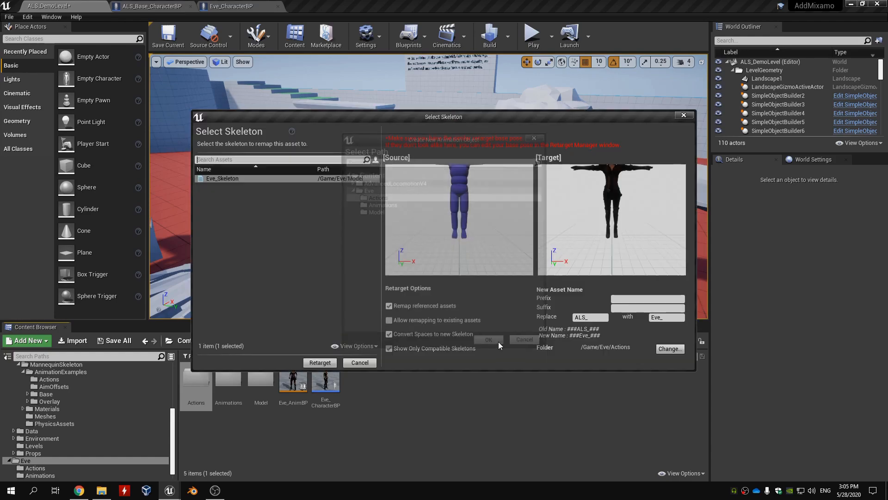
pyautogui.click(320, 363)
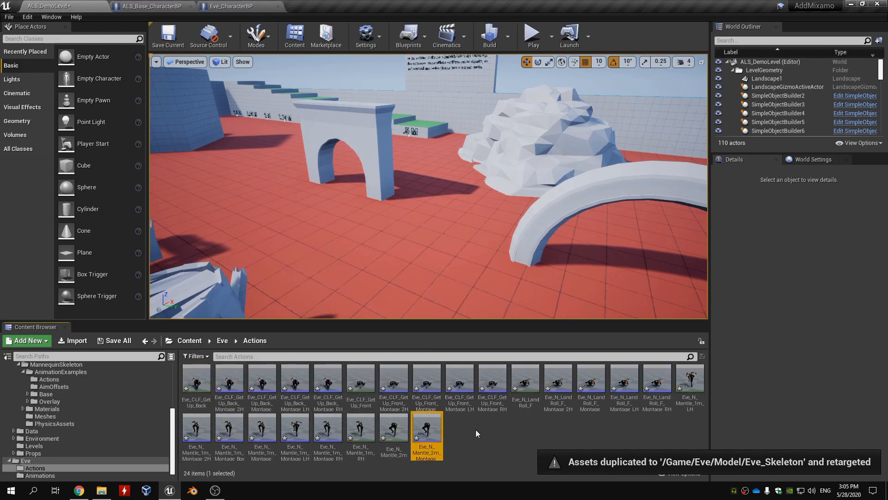
# Return to Eve_CharacterBP from the Eve folder and search the blueprint for "switch on overlay state"
pyautogui.hotkey('ctrl', 'a')
pyautogui.click(494, 439)
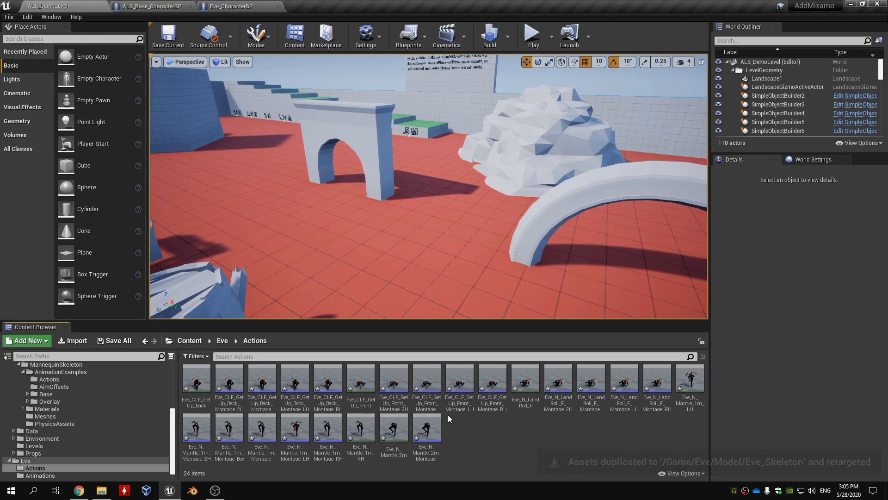
pyautogui.click(230, 345)
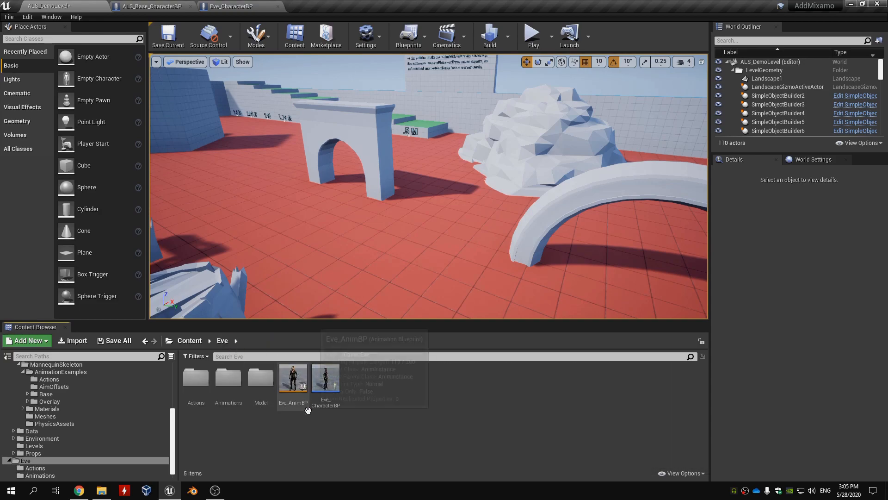
pyautogui.doubleClick(324, 382)
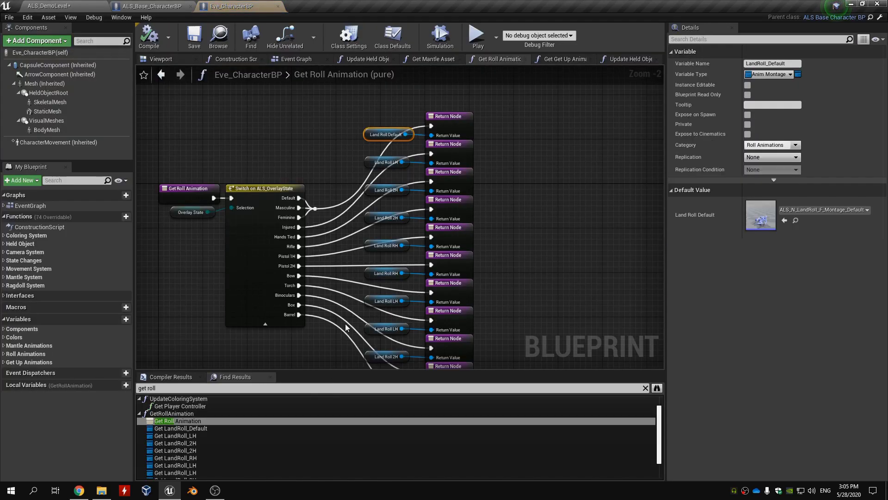
pyautogui.click(211, 387)
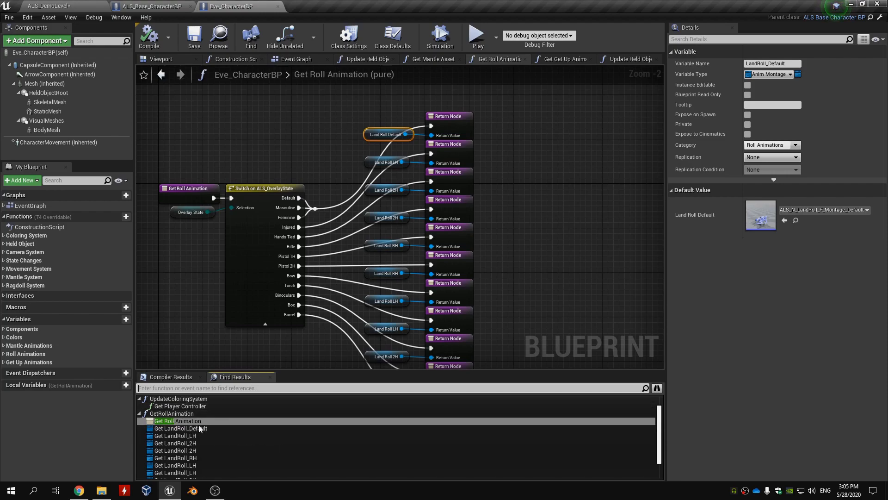
pyautogui.write('switch on over')
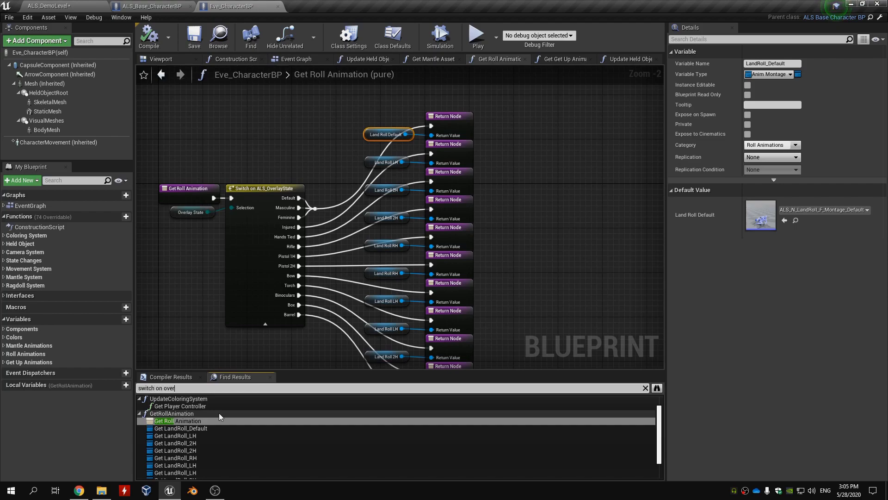
pyautogui.write('lay state')
pyautogui.press('Return')
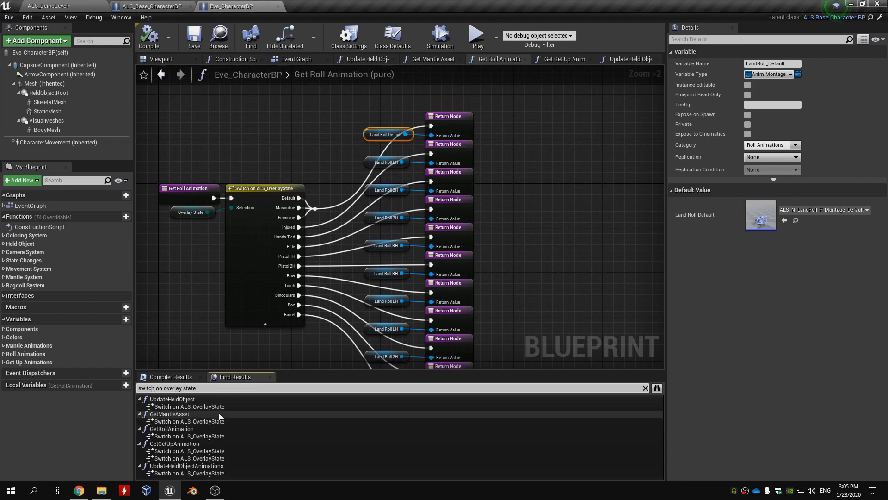
# Examine the overlay state switch in the Update Held Object function and the nodes its outputs lead to
pyautogui.click(231, 406)
pyautogui.moveTo(315, 312); pyautogui.dragTo(239, 290, button='right')
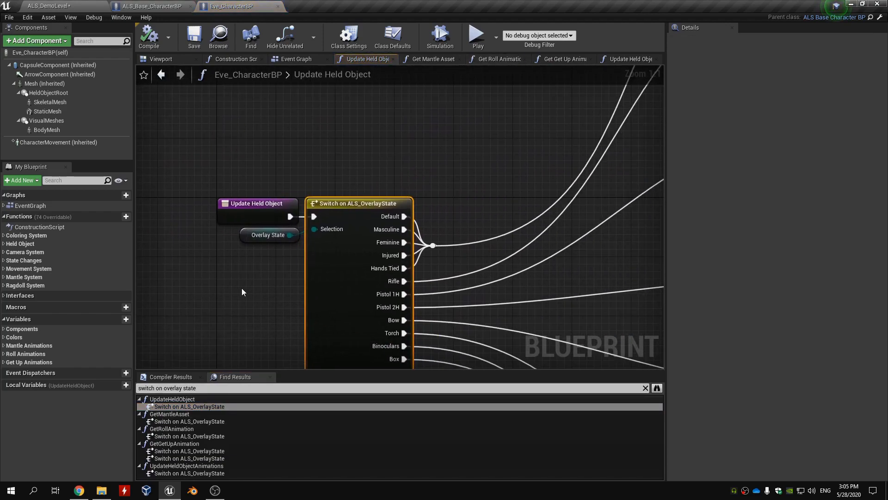
pyautogui.scroll(-3, 240, 290)
pyautogui.moveTo(377, 159); pyautogui.dragTo(335, 196, button='right')
pyautogui.scroll(3, 554, 204)
pyautogui.moveTo(553, 203); pyautogui.dragTo(484, 228, button='right')
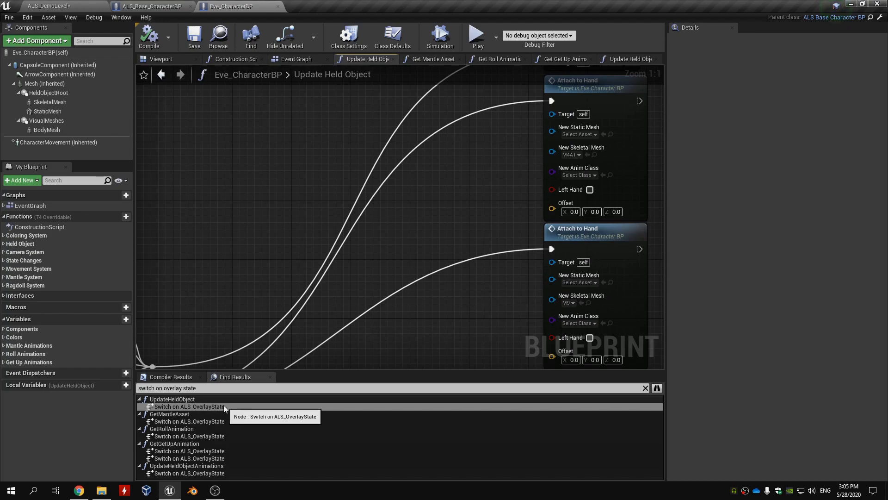
pyautogui.moveTo(429, 251); pyautogui.dragTo(393, 317, button='right')
pyautogui.moveTo(371, 359); pyautogui.dragTo(387, 267, button='right')
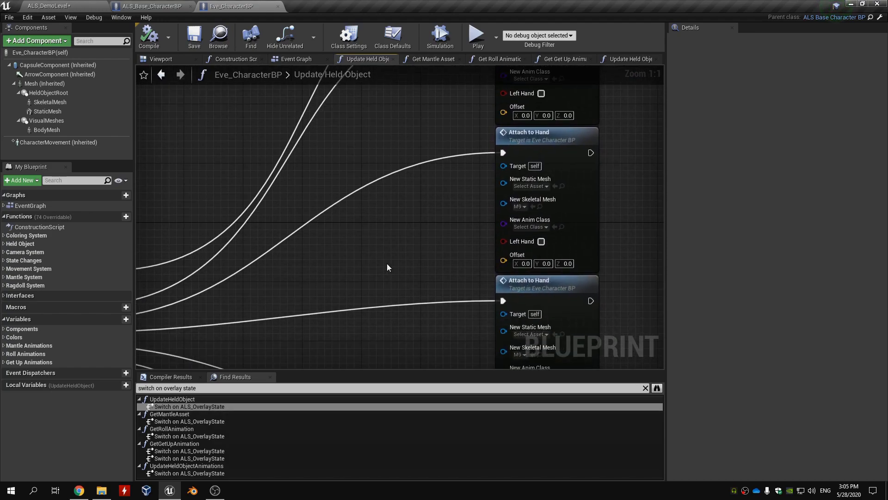
pyautogui.moveTo(405, 267); pyautogui.dragTo(429, 293, button='right')
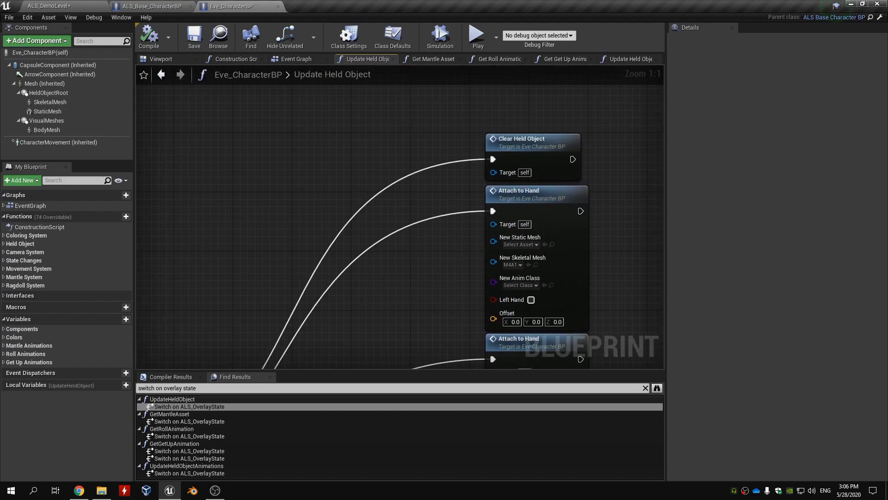
# Examine the Get Mantle Asset function's overlay state switch and the montages of its Mantle 2m Default and Mantle 1m Default variables
pyautogui.press('Down')
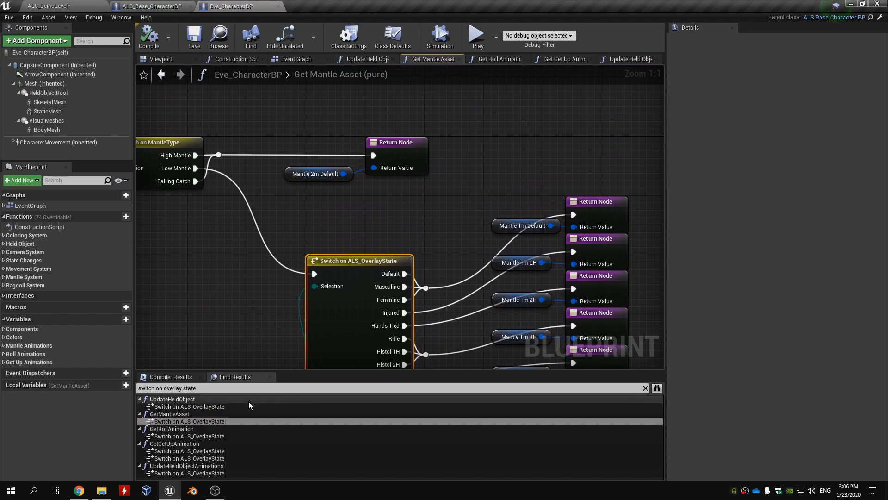
pyautogui.moveTo(316, 191); pyautogui.dragTo(331, 193, button='right')
pyautogui.click(333, 180)
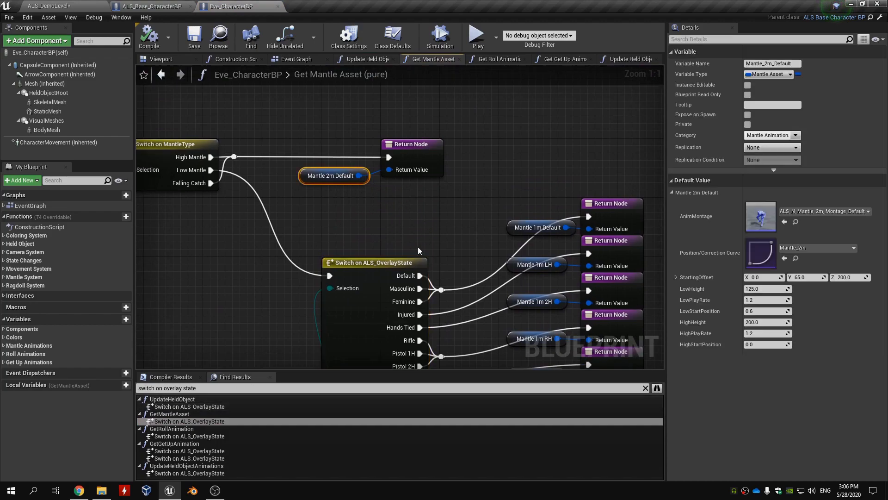
pyautogui.click(185, 421)
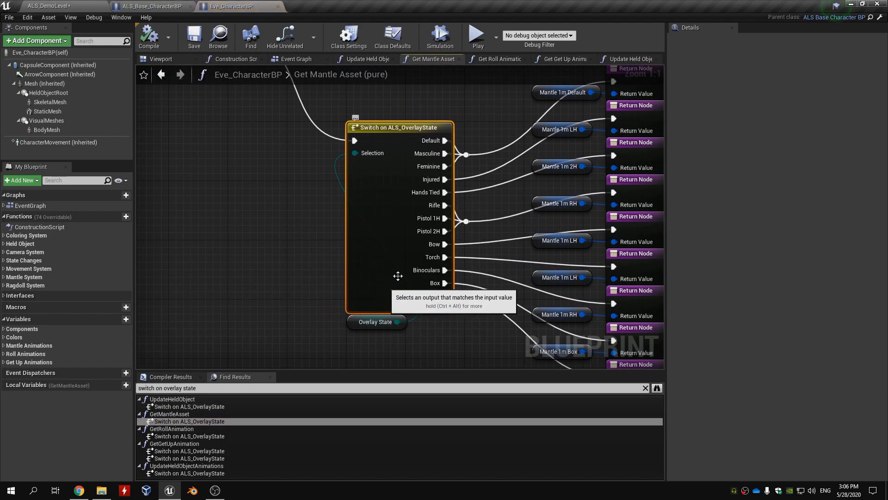
pyautogui.moveTo(531, 67); pyautogui.dragTo(406, 144, button='right')
pyautogui.moveTo(354, 195); pyautogui.dragTo(393, 146, button='right')
pyautogui.scroll(-1, 372, 162)
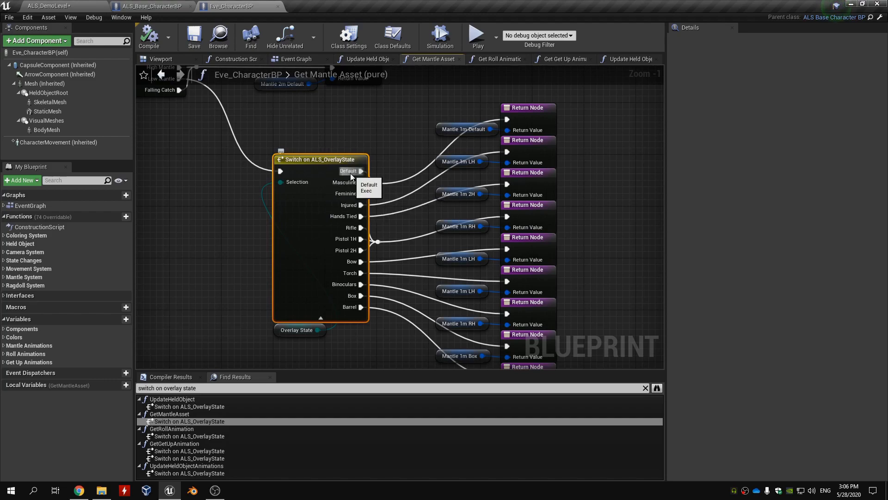
pyautogui.click(437, 134)
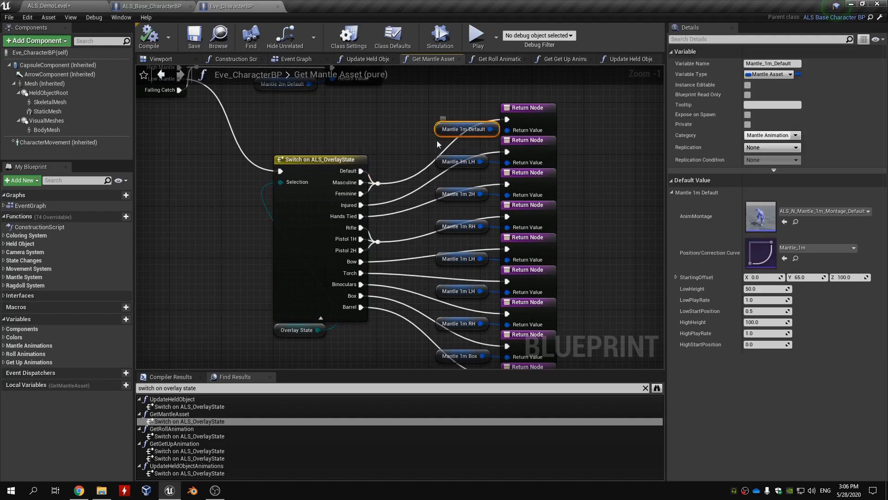
pyautogui.click(838, 213)
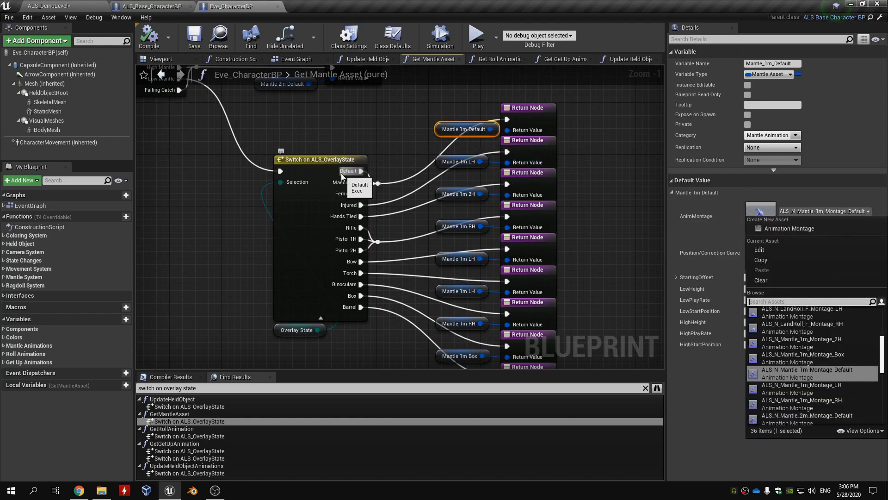
pyautogui.moveTo(417, 340); pyautogui.dragTo(410, 250, button='right')
pyautogui.moveTo(423, 158); pyautogui.dragTo(412, 271, button='right')
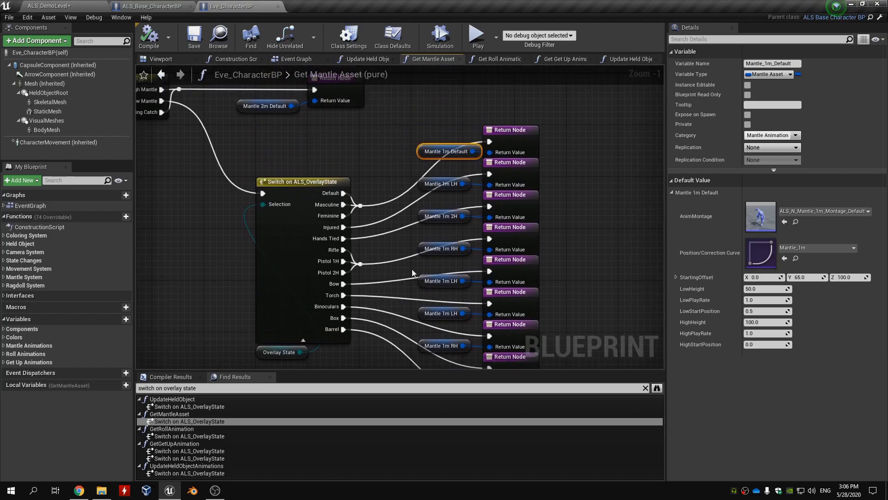
# Set the AnimMontage of the Mantle 1m Default variable to Eve_N_Mantle_1m_Montage_Default
pyautogui.click(414, 145)
pyautogui.click(438, 158)
pyautogui.click(817, 211)
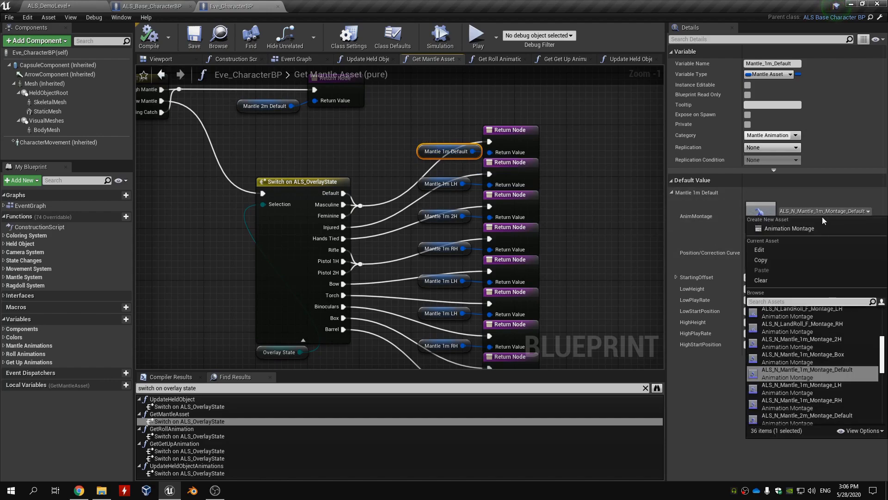
pyautogui.write('1m')
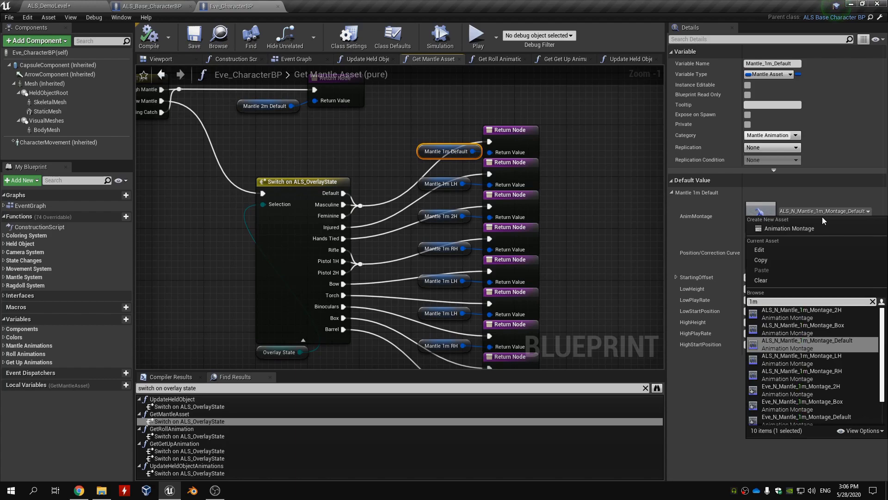
pyautogui.write(' default')
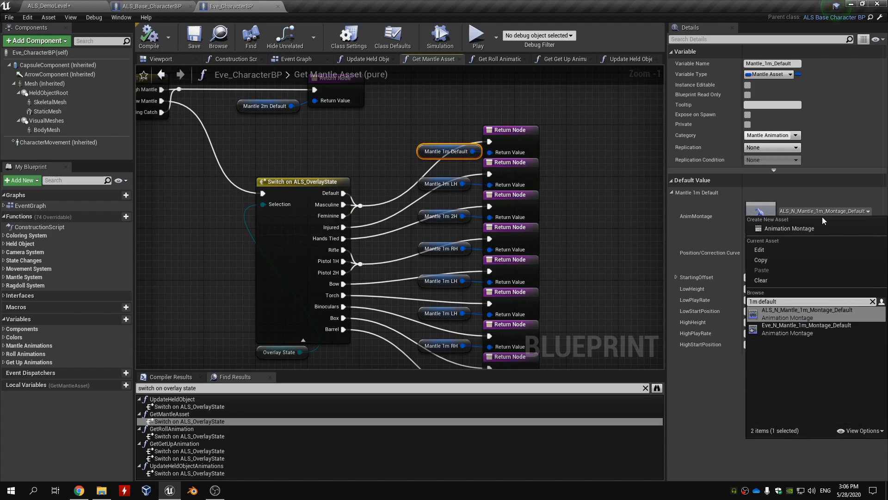
pyautogui.click(826, 329)
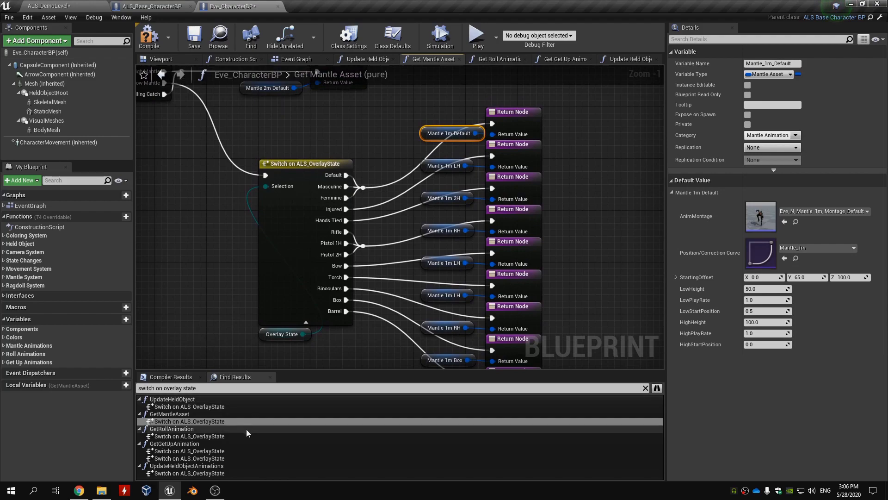
# In the Get Roll Animation function, set the Land Roll Default variable's montage to Eve_N_LandRoll_F_Montage_Default
pyautogui.click(244, 436)
pyautogui.doubleClick(244, 436)
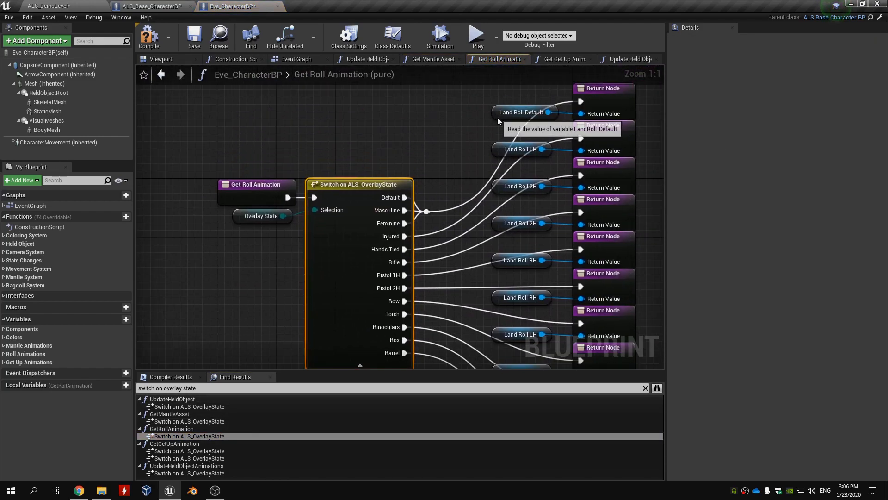
pyautogui.click(818, 211)
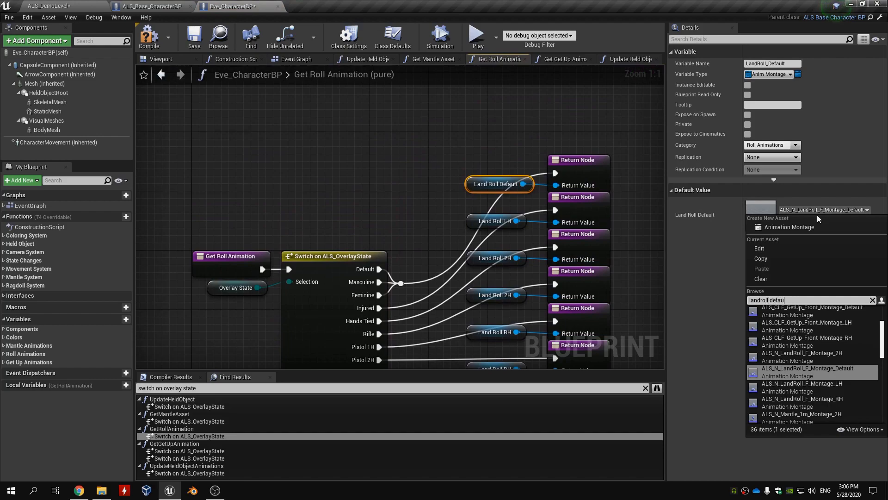
pyautogui.press('Return')
pyautogui.click(823, 211)
pyautogui.write('landroll defau')
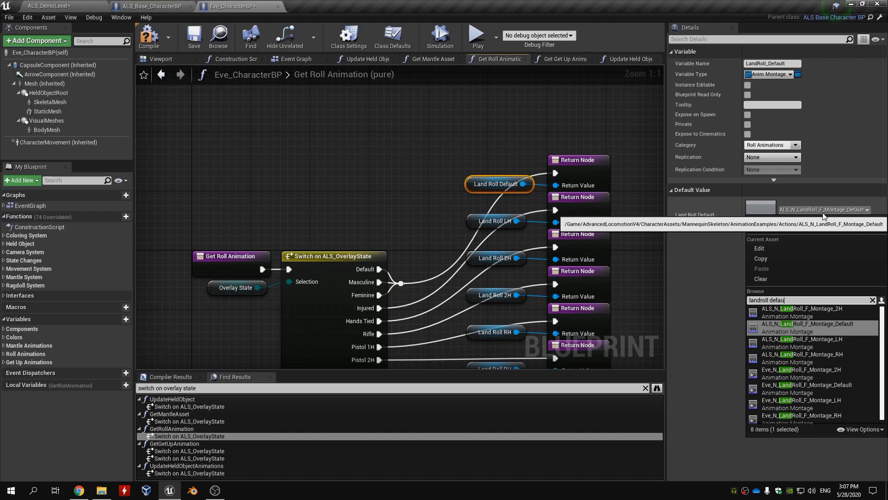
pyautogui.write('lt')
pyautogui.click(820, 331)
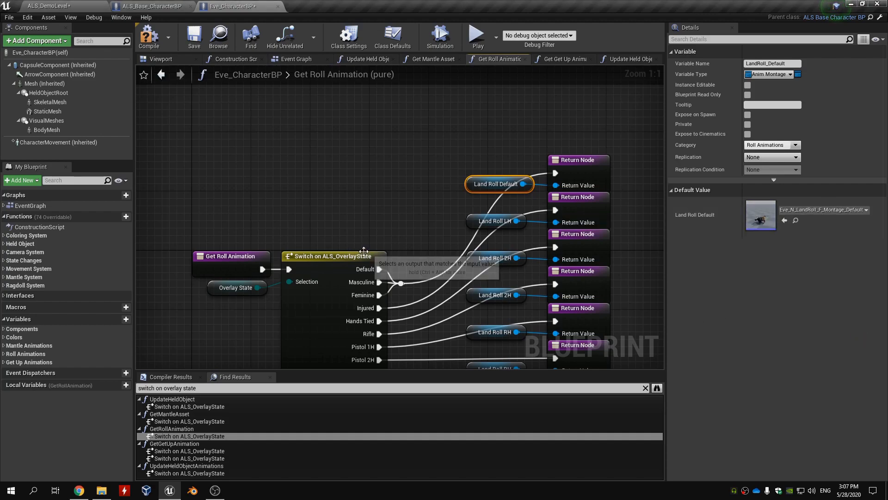
# In the Get Get Up Animation function, set the Get Up Front Default variable's montage to Eve_CLF_GetUp_Front_Montage_Default
pyautogui.click(227, 451)
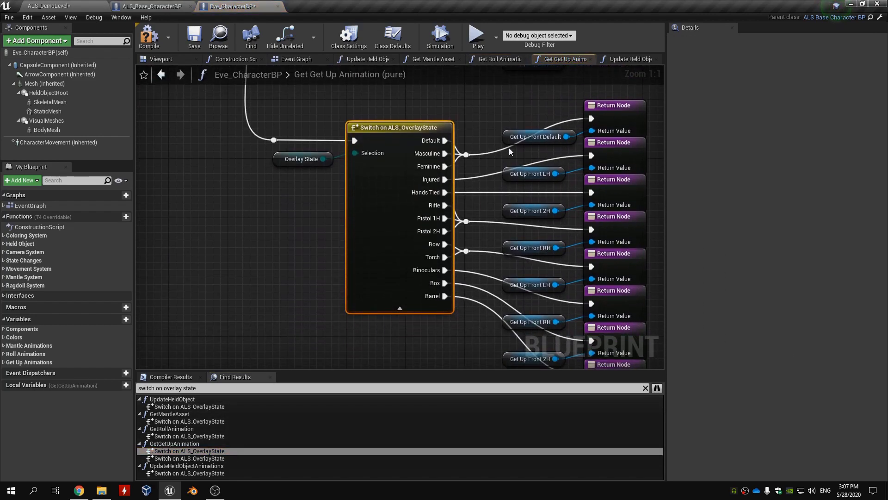
pyautogui.click(532, 137)
pyautogui.click(826, 209)
pyautogui.write('front default getu')
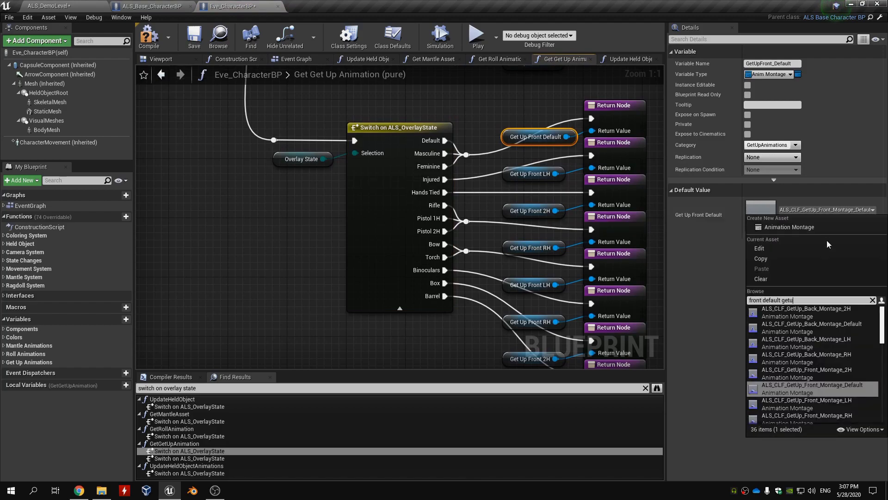
pyautogui.click(841, 328)
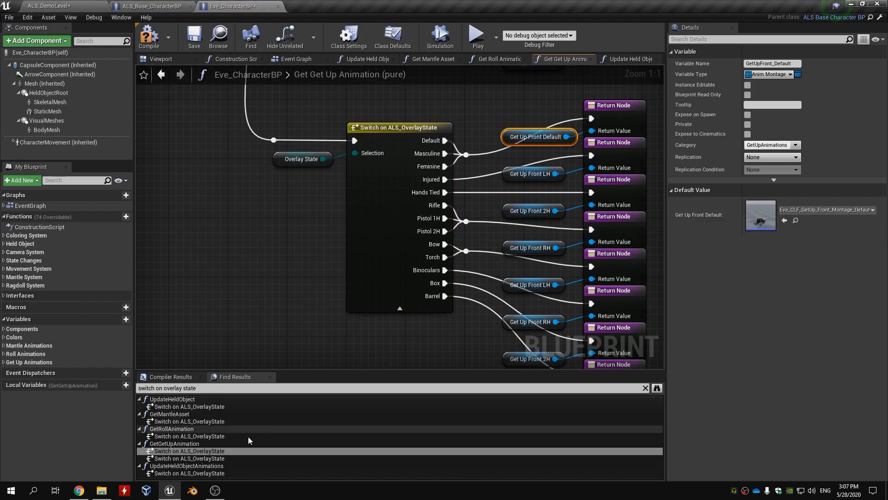
# Set the Get Up Back Default variable's montage to Eve_CLF_GetUp_Back_Montage_Default
pyautogui.click(238, 458)
pyautogui.click(508, 111)
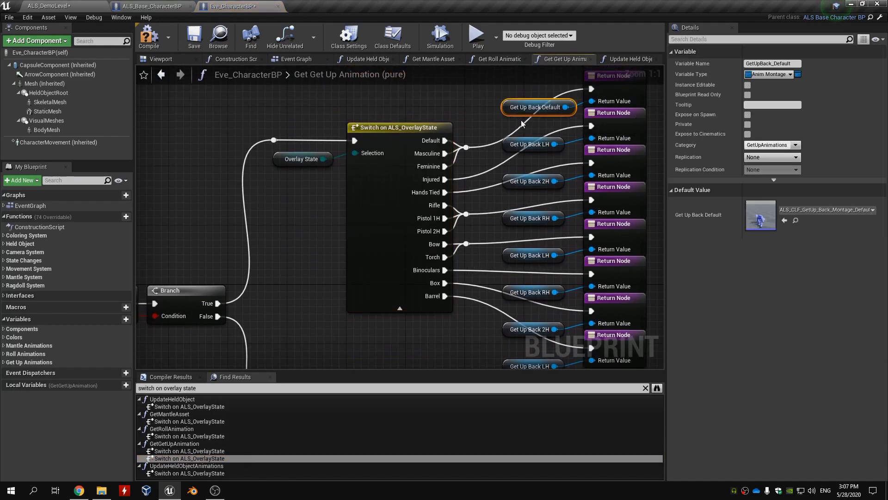
pyautogui.click(819, 210)
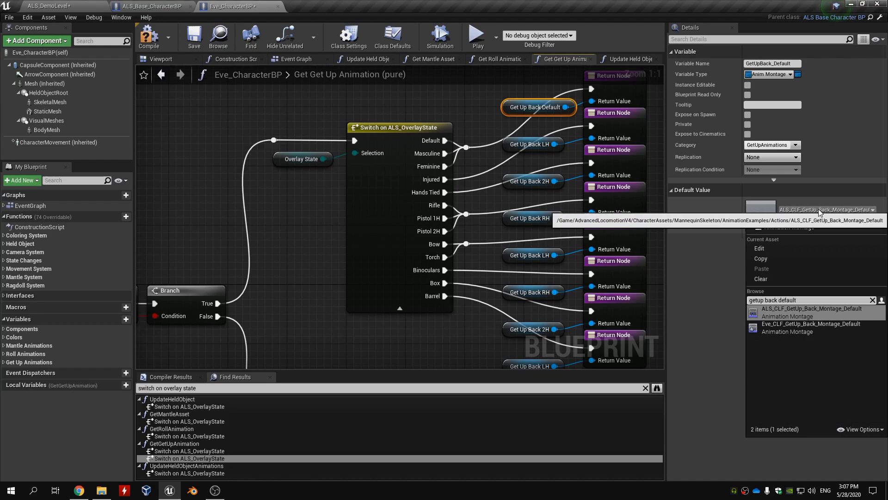
pyautogui.click(832, 327)
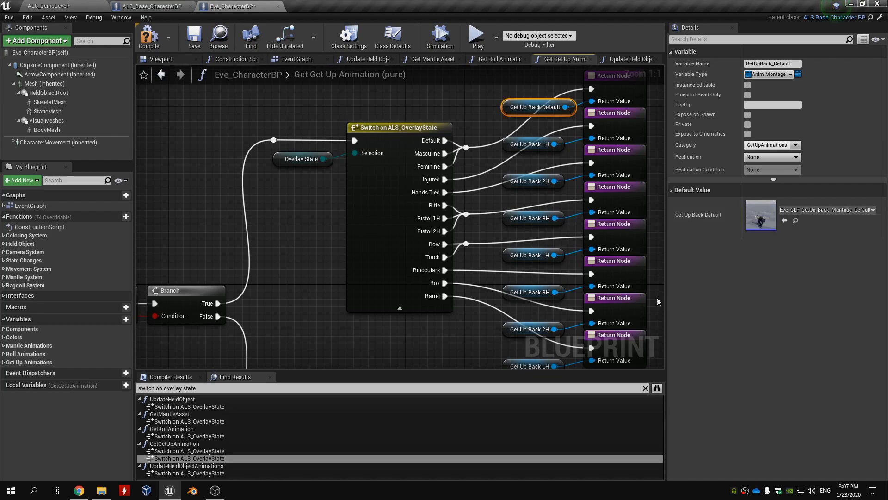
# Check the overlay state switch in the Update Held Object Animations function and save Eve_CharacterBP
pyautogui.click(232, 473)
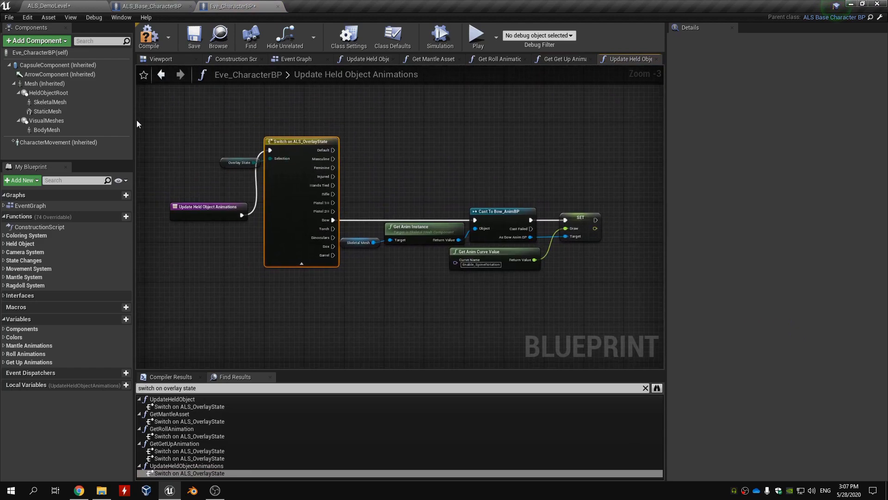
pyautogui.click(199, 44)
# Play ALS_DemoLevel to test Eve's roll and her mantle onto the white wall, and stop the session
pyautogui.click(62, 6)
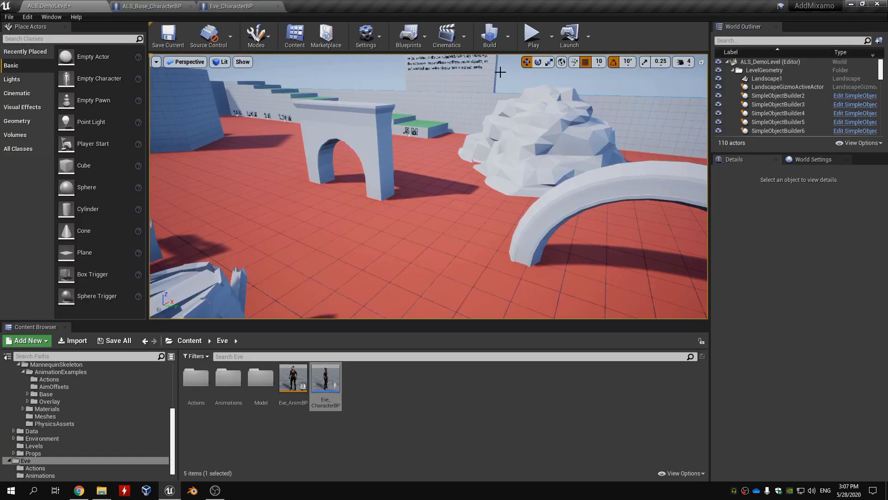
pyautogui.click(534, 38)
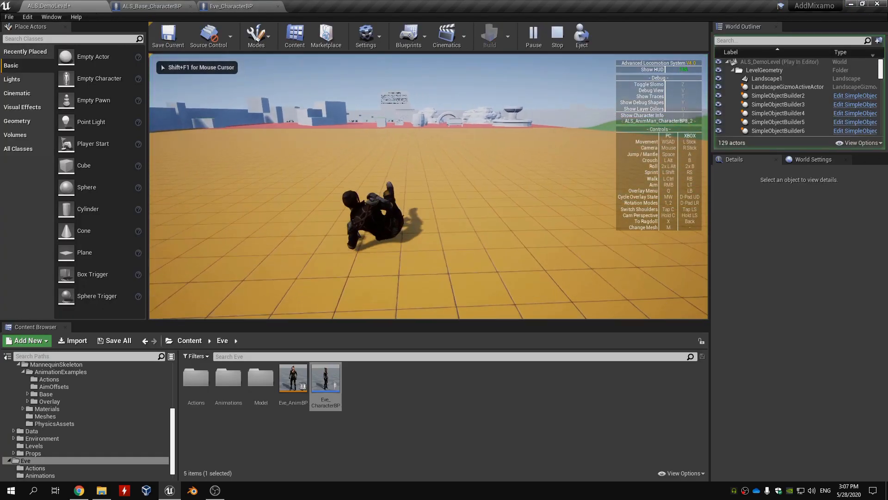
pyautogui.press('w')
pyautogui.press('alt')
pyautogui.press('alt')
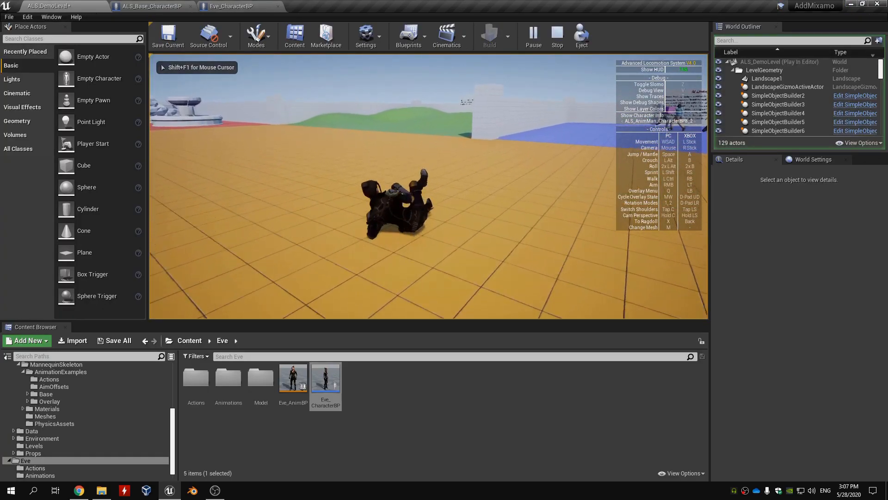
pyautogui.press('w')
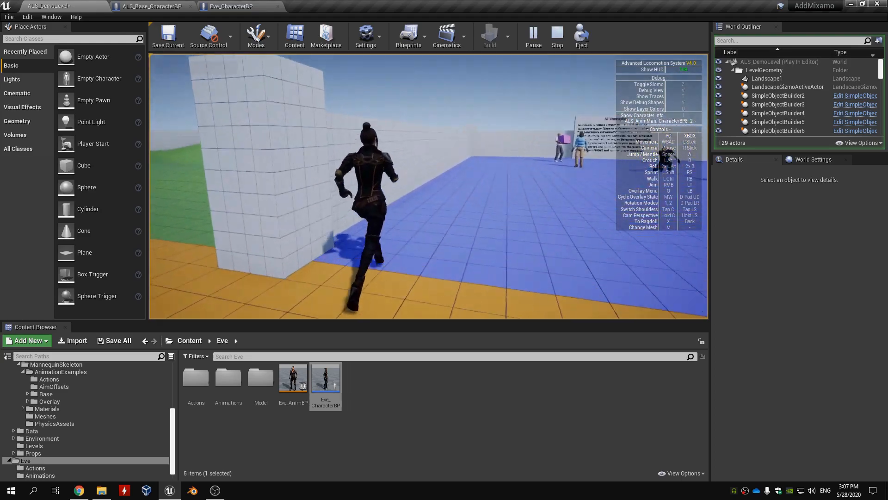
pyautogui.press('space')
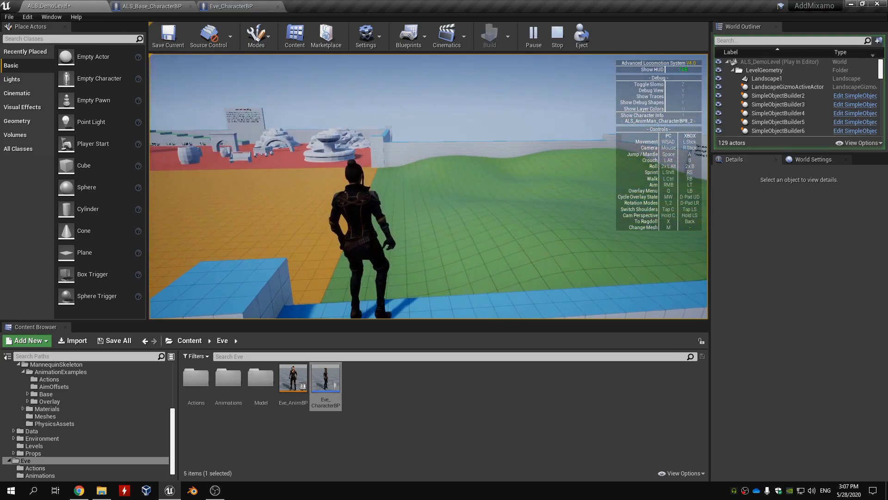
pyautogui.press('w')
pyautogui.press('Escape')
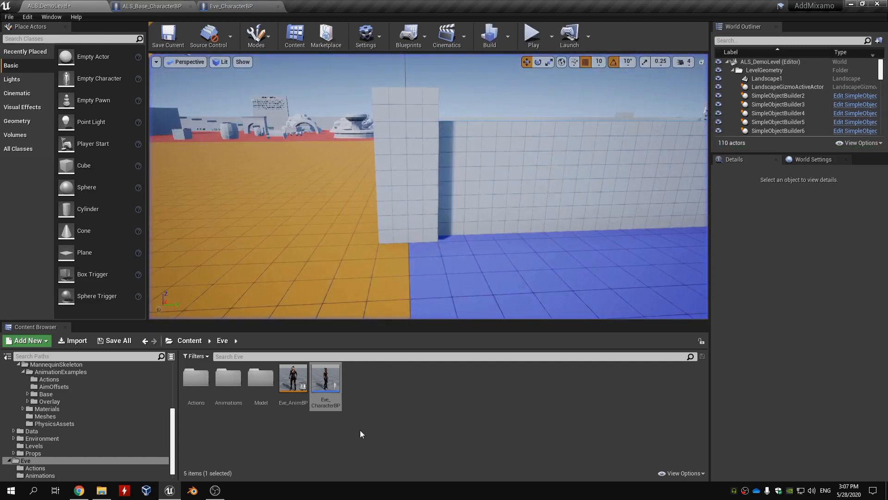
# Return to Eve_CharacterBP and recheck the overlay state switches in the Get Get Up Animation and Get Roll Animation functions
pyautogui.doubleClick(325, 379)
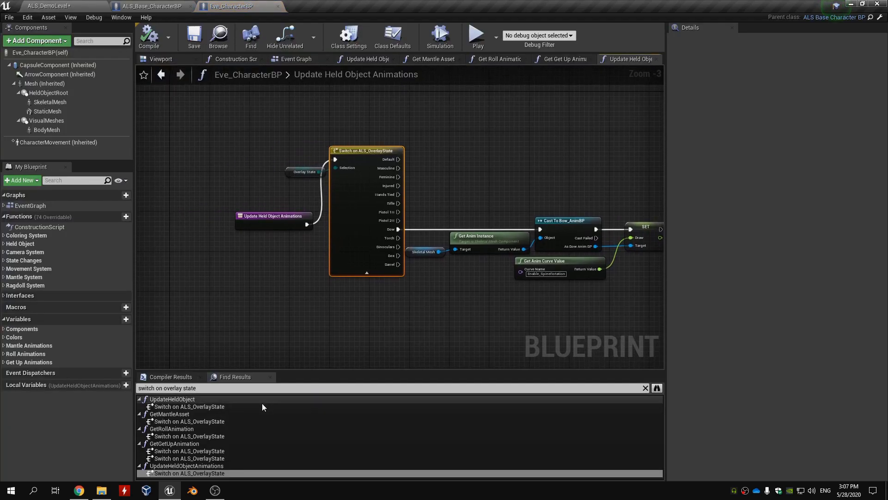
pyautogui.click(237, 458)
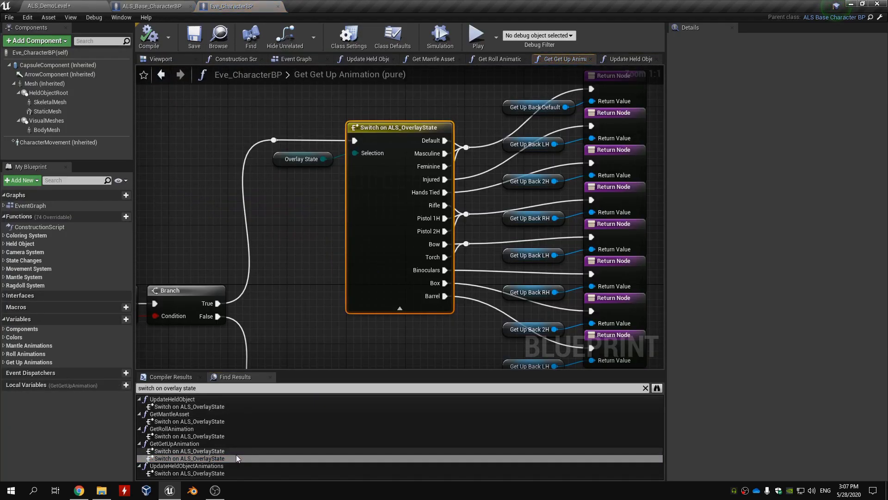
pyautogui.moveTo(305, 296); pyautogui.dragTo(281, 261, button='right')
pyautogui.scroll(-3, 307, 167)
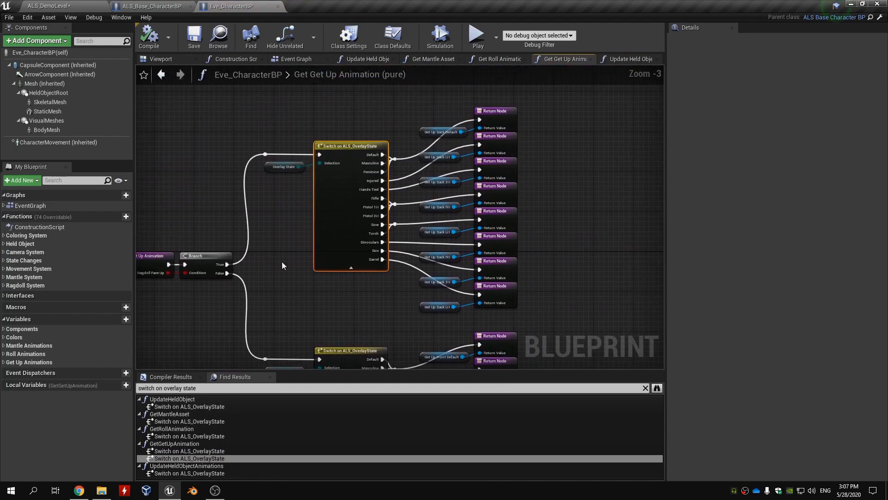
pyautogui.click(228, 449)
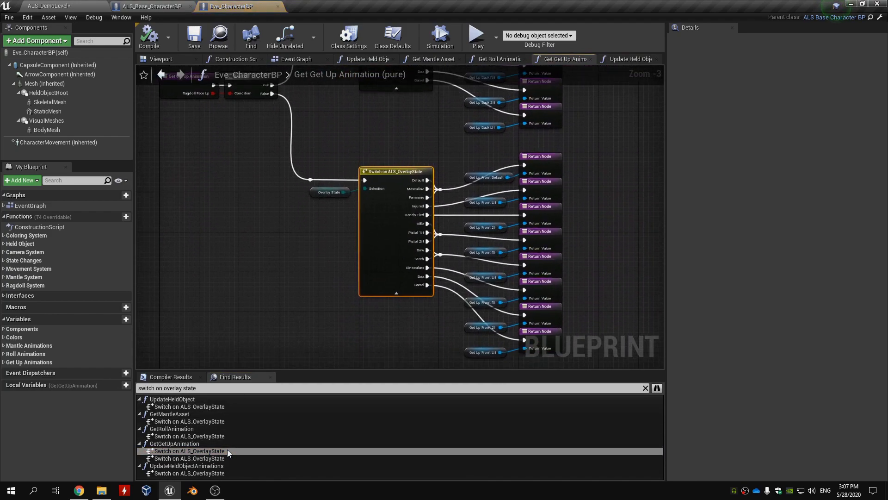
pyautogui.click(227, 436)
# In the Get Mantle Asset function, set Mantle 2m Default's AnimMontage to Eve_N_Mantle_2m_Montage_Default, and compile and save the blueprint
pyautogui.click(229, 421)
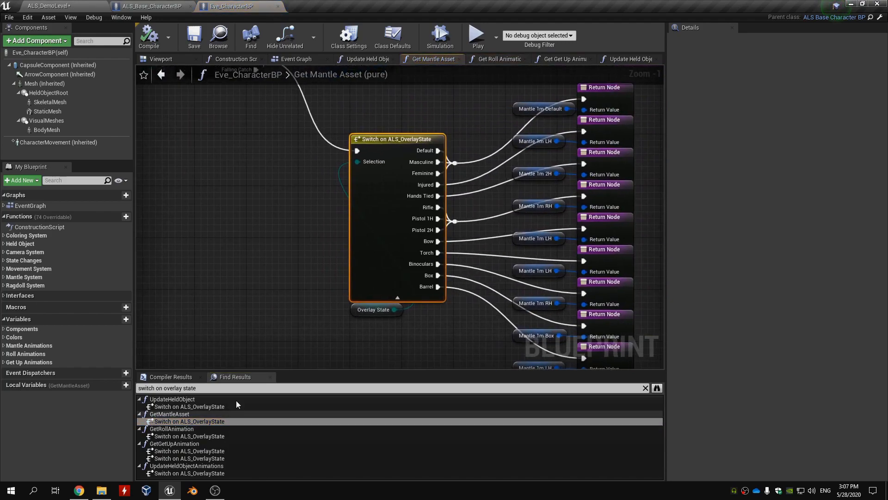
pyautogui.click(348, 208)
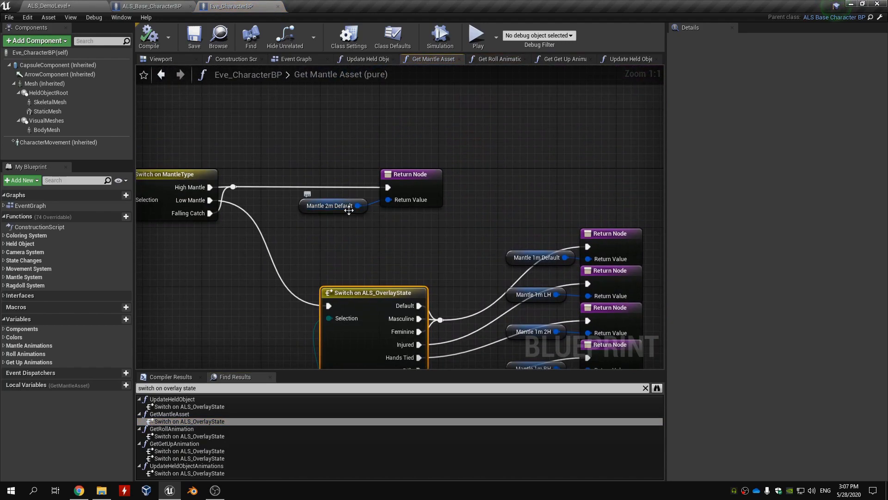
pyautogui.click(847, 212)
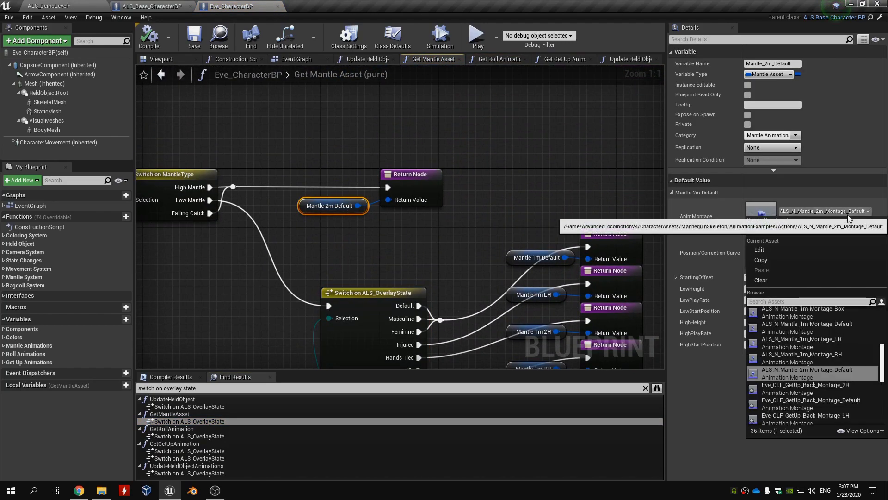
pyautogui.write('2m defa')
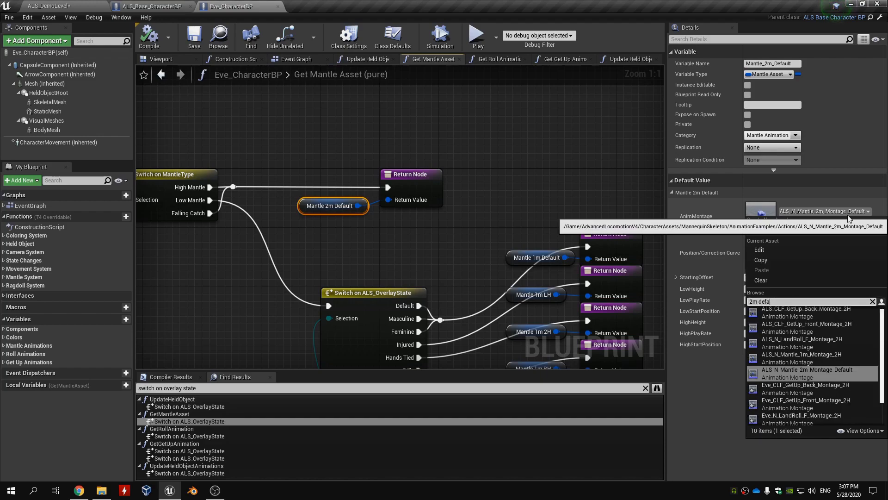
pyautogui.scroll(-2, 851, 335)
pyautogui.click(851, 334)
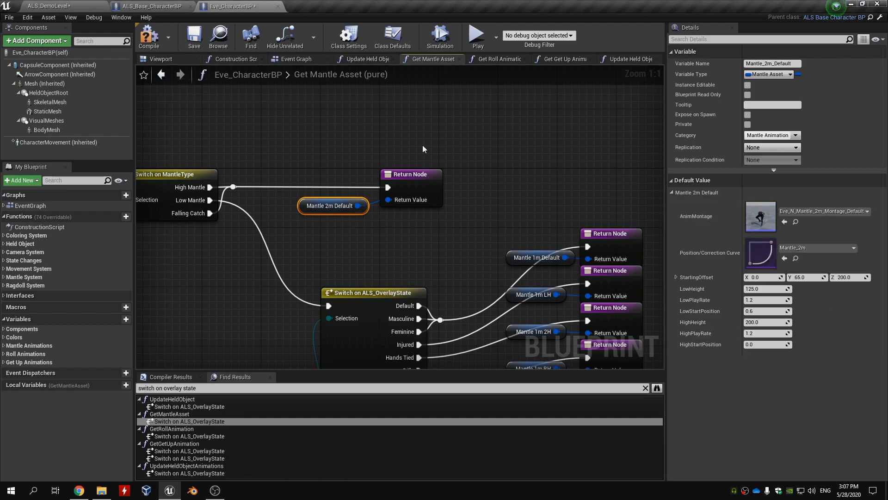
pyautogui.click(163, 46)
# Play ALS_DemoLevel again and test Eve's jump and high mantle on the tall white wall
pyautogui.click(92, 5)
pyautogui.click(527, 46)
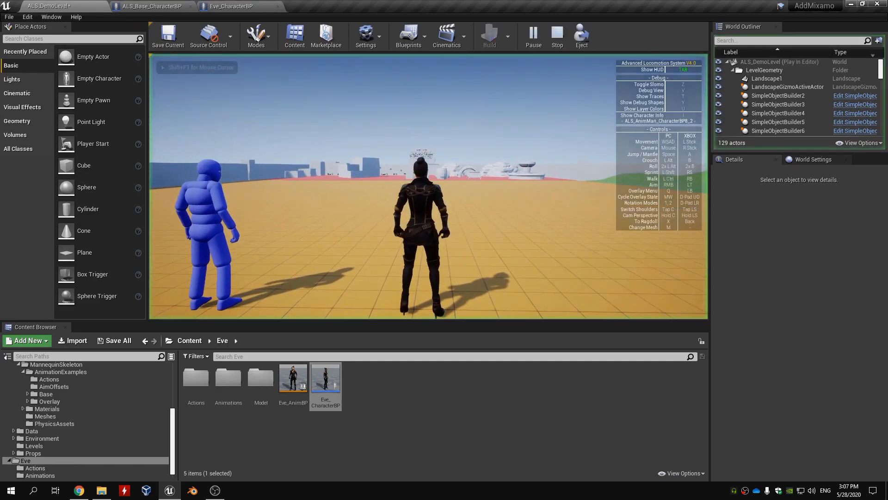
pyautogui.press('w')
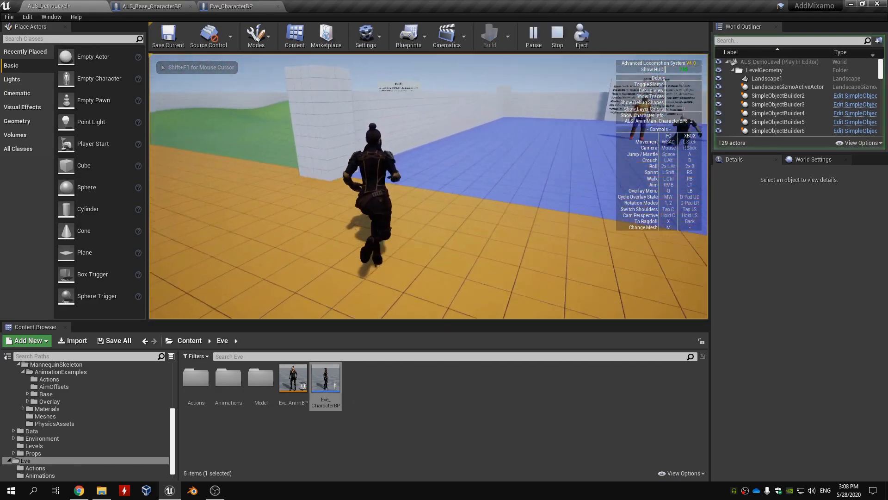
pyautogui.press('space')
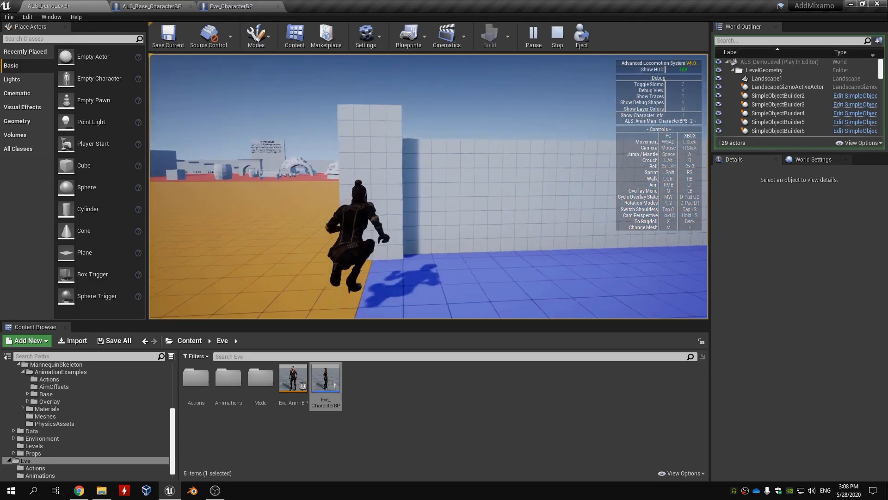
pyautogui.press('space')
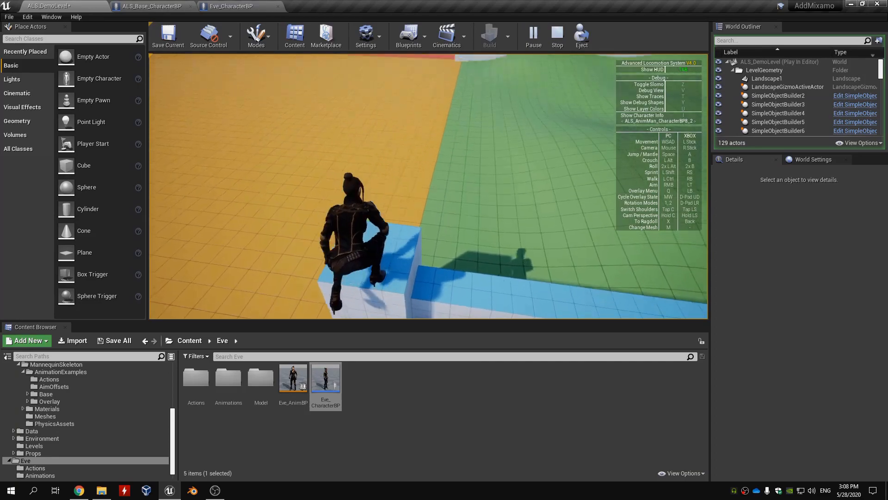
pyautogui.press('space')
# Test Eve's ragdoll and get-up animation on the ground, and stop the play session
pyautogui.press('x')
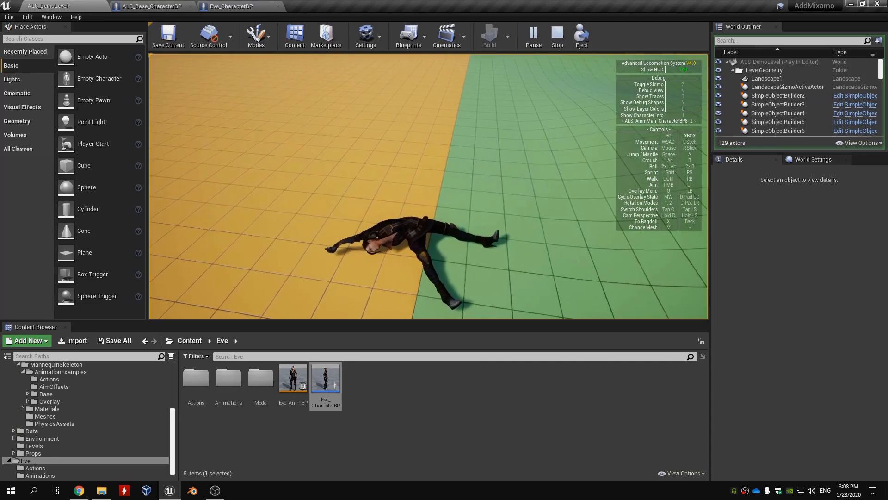
pyautogui.press('x')
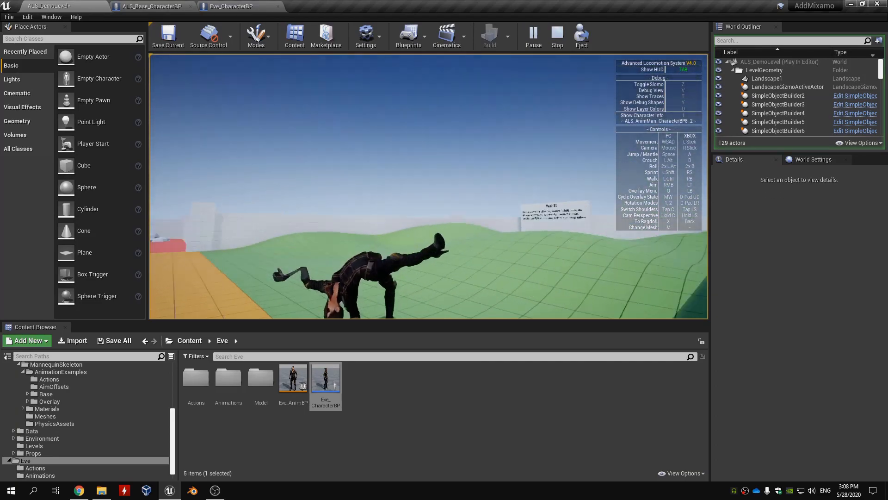
pyautogui.press('x')
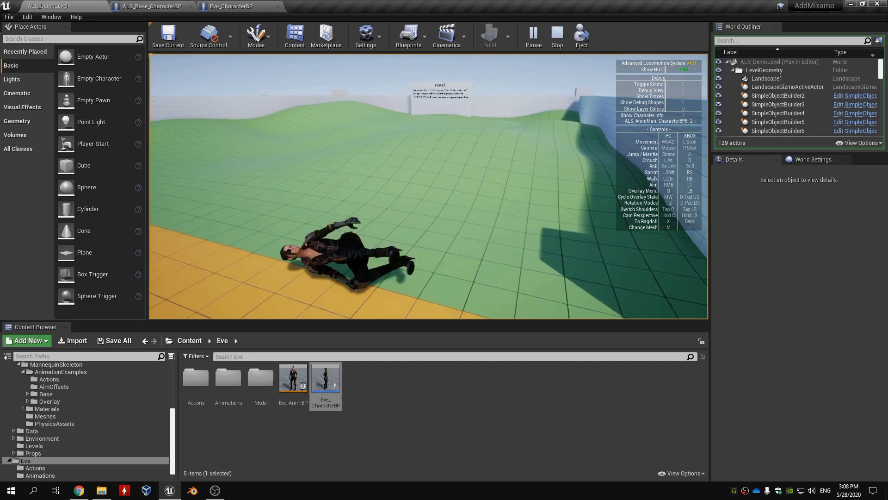
pyautogui.press('Escape')
# Open Eve_PhysicsAsset from Eve's Model folder and show all bones in its skeleton tree
pyautogui.click(390, 404)
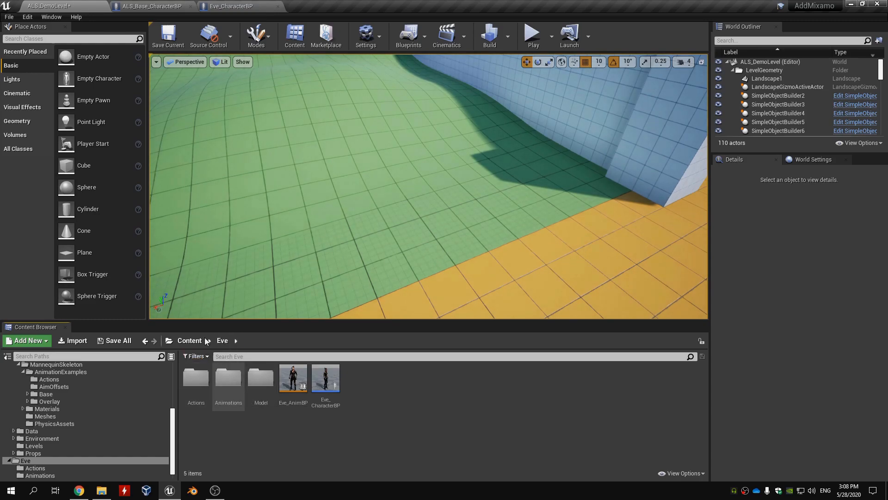
pyautogui.doubleClick(269, 396)
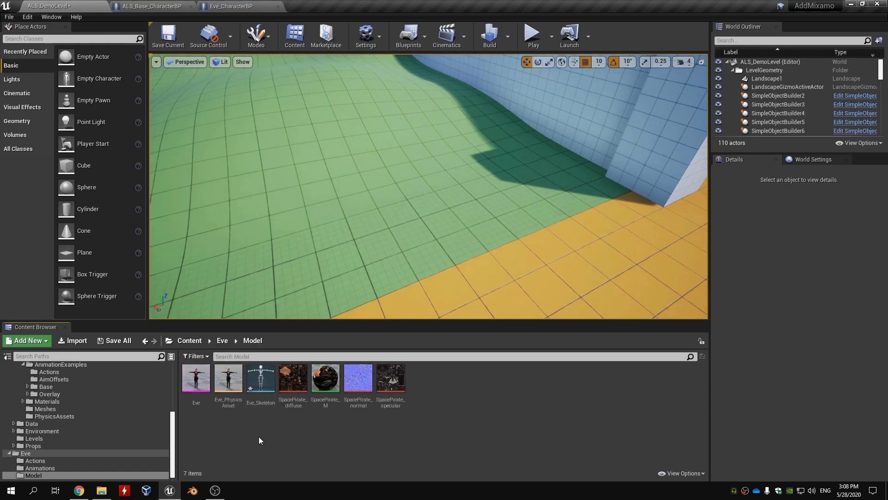
pyautogui.doubleClick(234, 388)
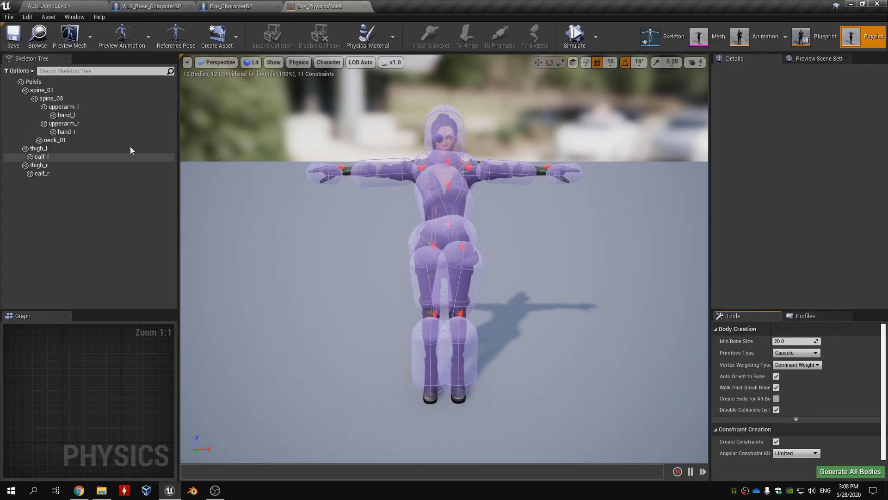
pyautogui.click(24, 73)
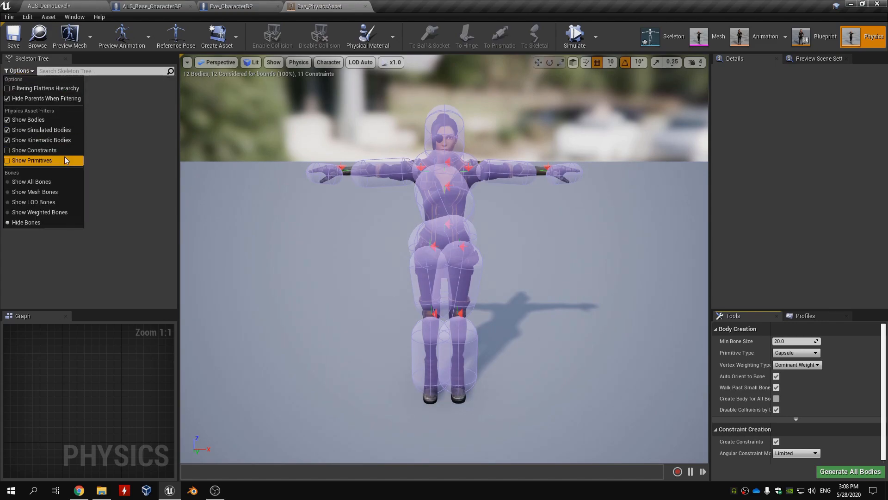
pyautogui.click(60, 182)
# Add a physics body to the root bone using the current generation settings
pyautogui.click(52, 88)
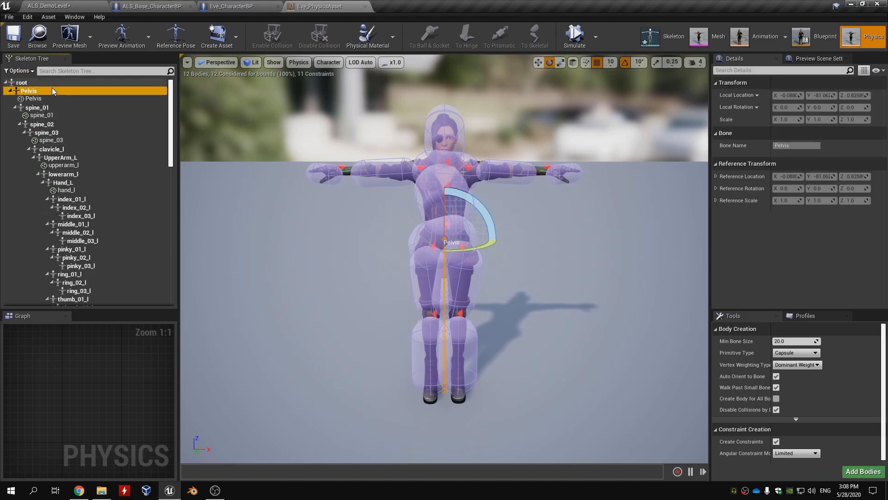
pyautogui.click(58, 82)
pyautogui.rightClick(57, 82)
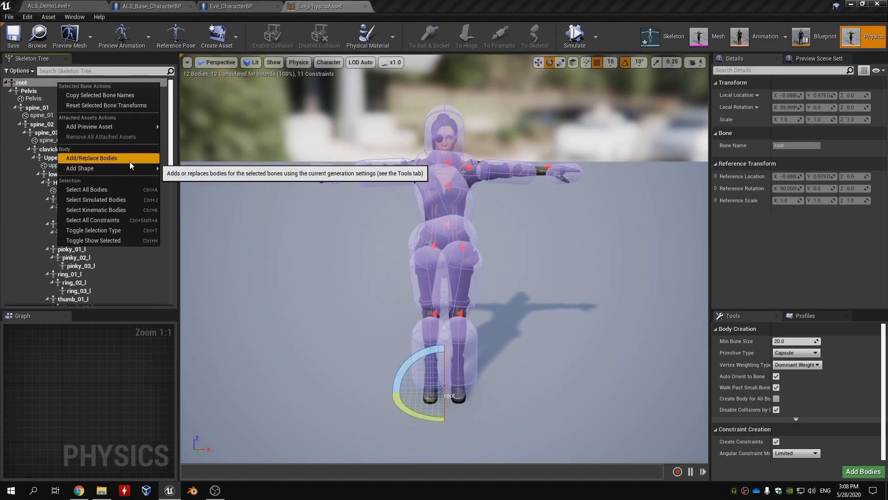
pyautogui.click(129, 162)
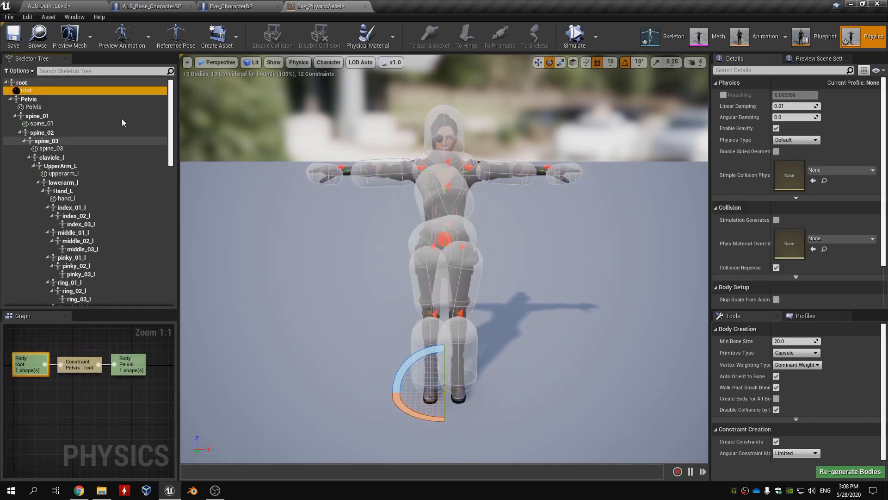
# Add a sphere shape to the root body and disable the body's collision response
pyautogui.rightClick(58, 90)
pyautogui.moveTo(107, 112)
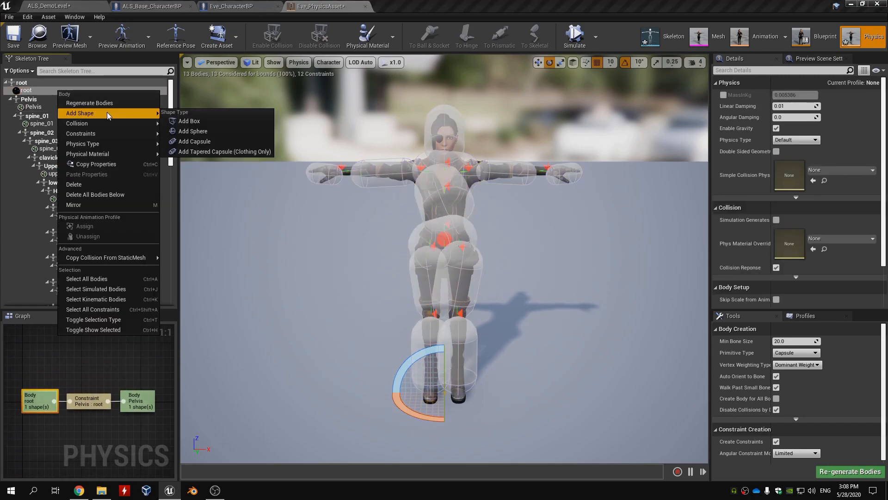
pyautogui.click(223, 131)
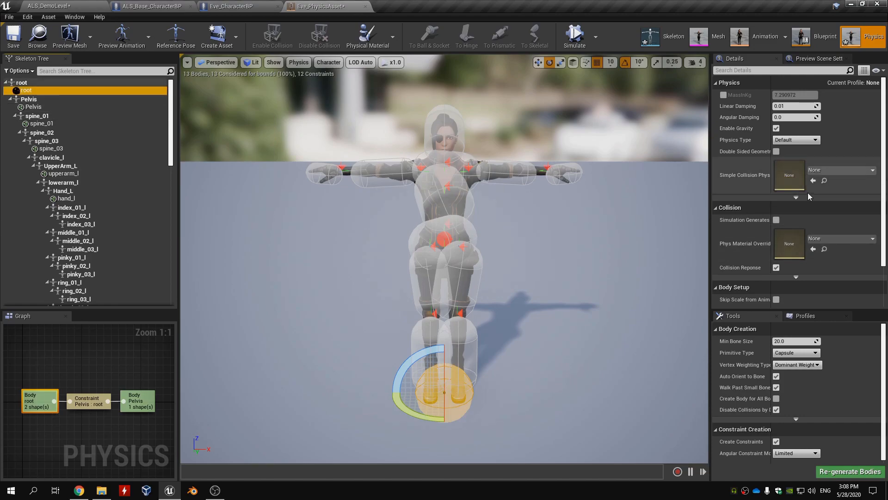
pyautogui.scroll(-1, 759, 272)
pyautogui.click(777, 253)
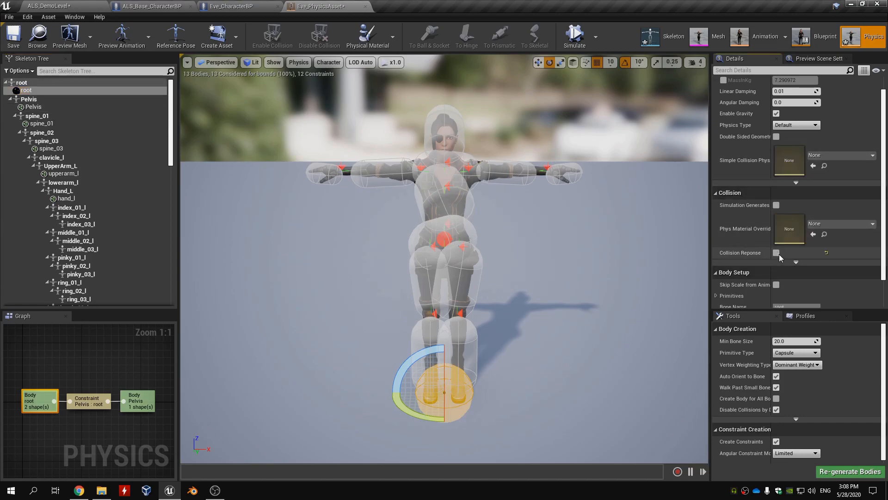
# Show constraints in the skeleton tree and select the Pelvis : root constraint, reviewing its settings
pyautogui.click(19, 71)
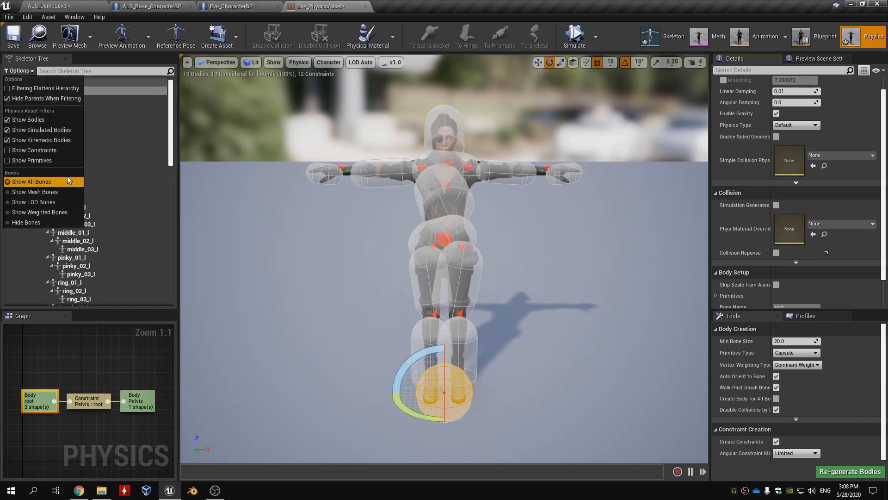
pyautogui.click(64, 154)
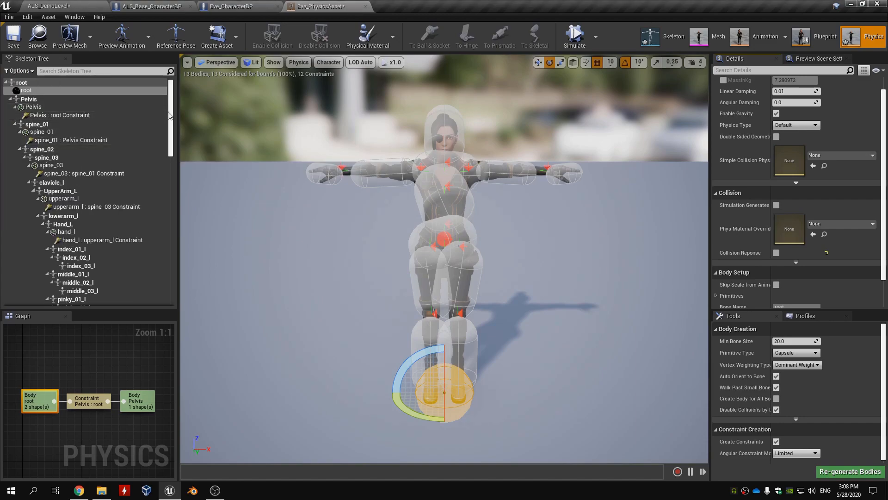
pyautogui.click(105, 116)
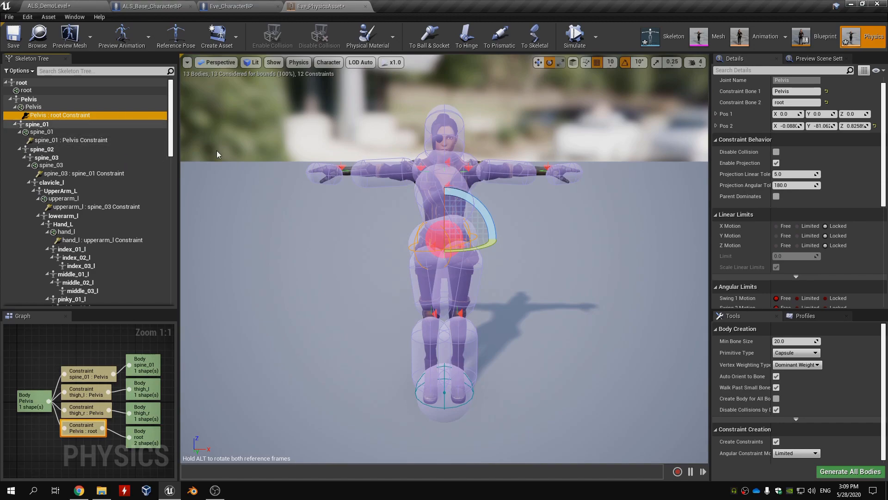
pyautogui.scroll(-2, 815, 246)
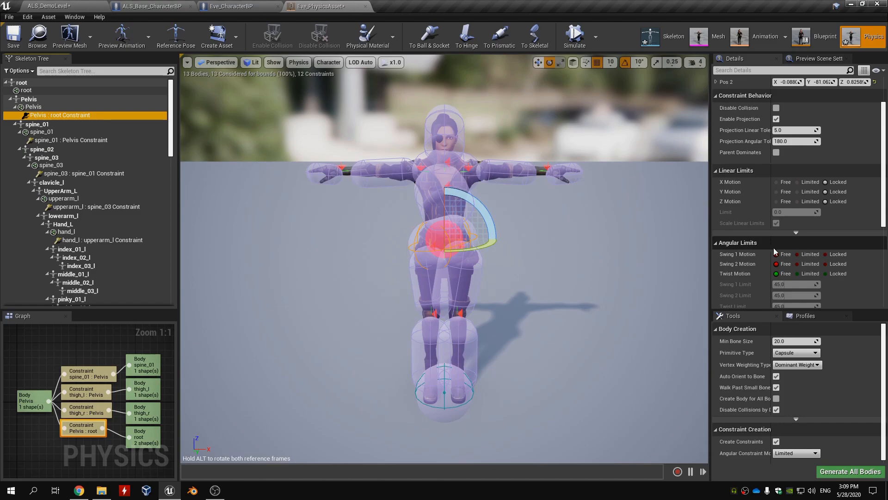
pyautogui.scroll(3, 785, 220)
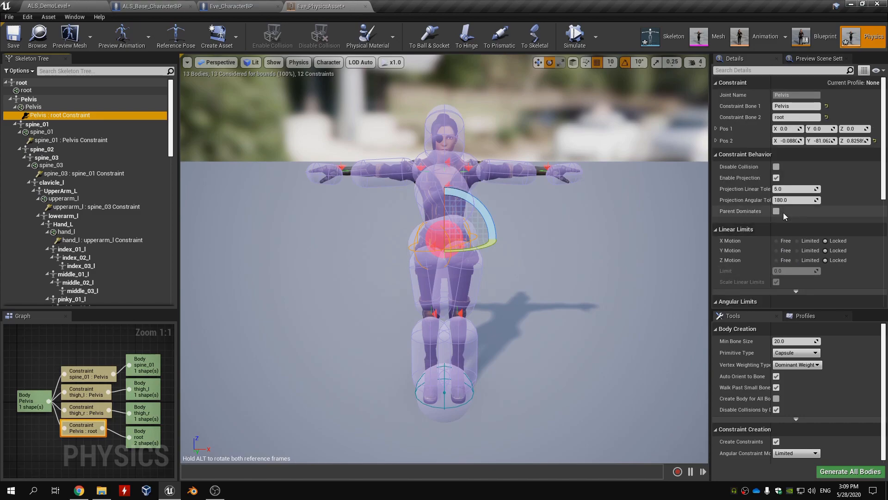
pyautogui.click(103, 140)
pyautogui.click(69, 116)
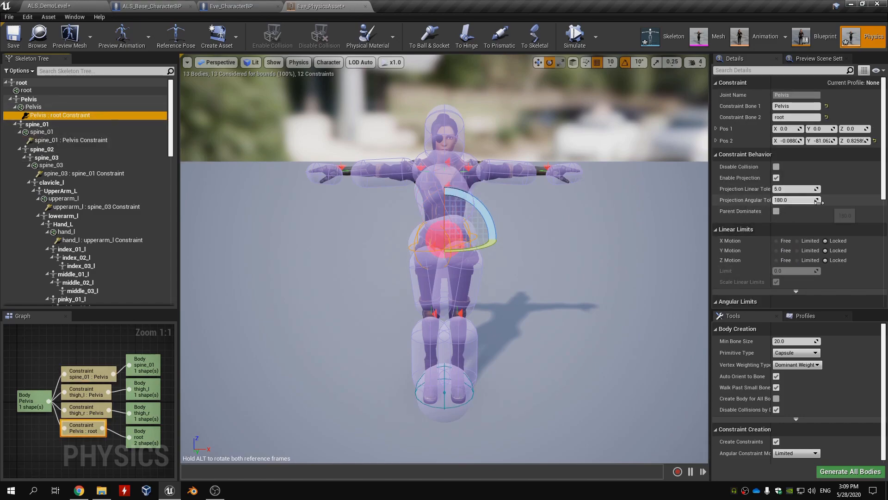
# Set the Pelvis : root constraint's X, Y and Z linear motion to Free, and save the physics asset
pyautogui.scroll(-3, 821, 204)
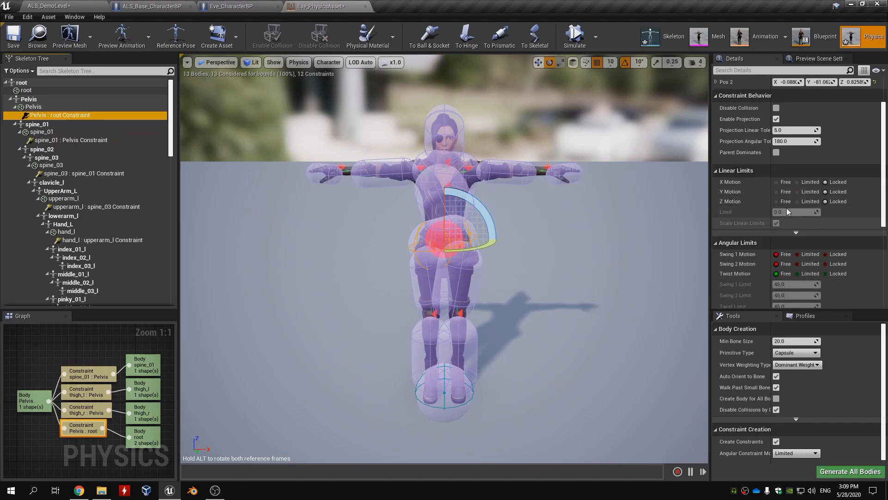
pyautogui.scroll(3, 773, 181)
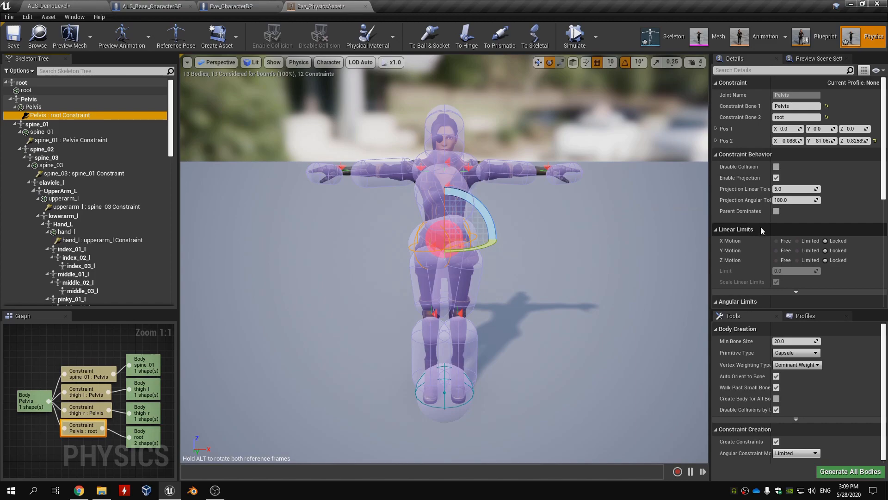
pyautogui.click(776, 241)
pyautogui.click(776, 250)
pyautogui.click(777, 260)
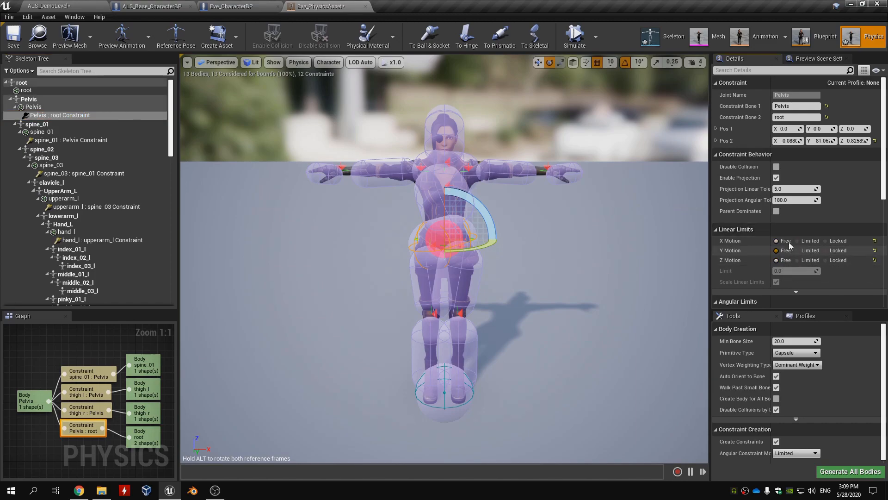
pyautogui.click(10, 41)
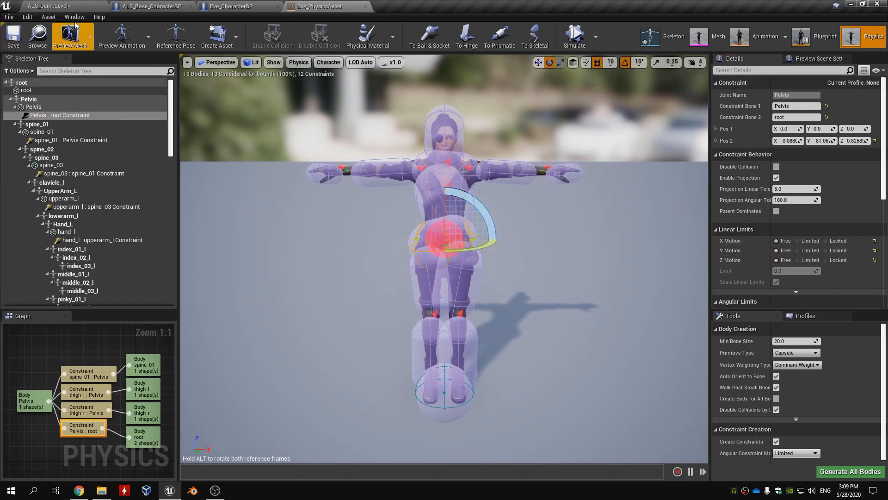
# Play ALS_DemoLevel, test Eve's ragdoll and getting up several times on the yellow floor, and stop the play session
pyautogui.click(51, 6)
pyautogui.hotkey('alt', 'p')
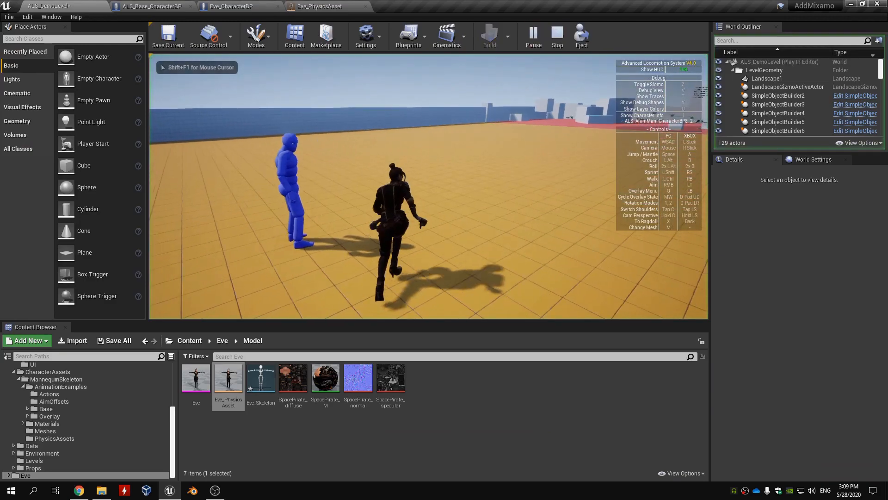
pyautogui.press('w')
pyautogui.press('x')
pyautogui.press('x')
pyautogui.press('x')
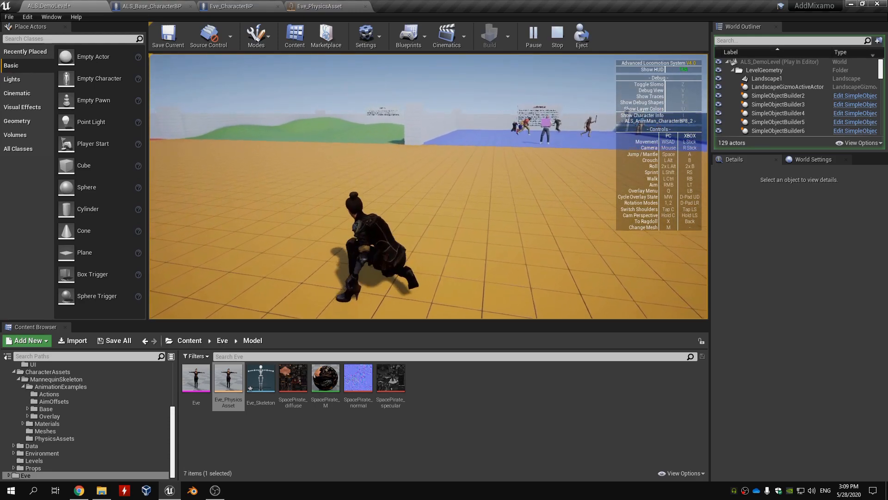
pyautogui.press('x')
pyautogui.press('x')
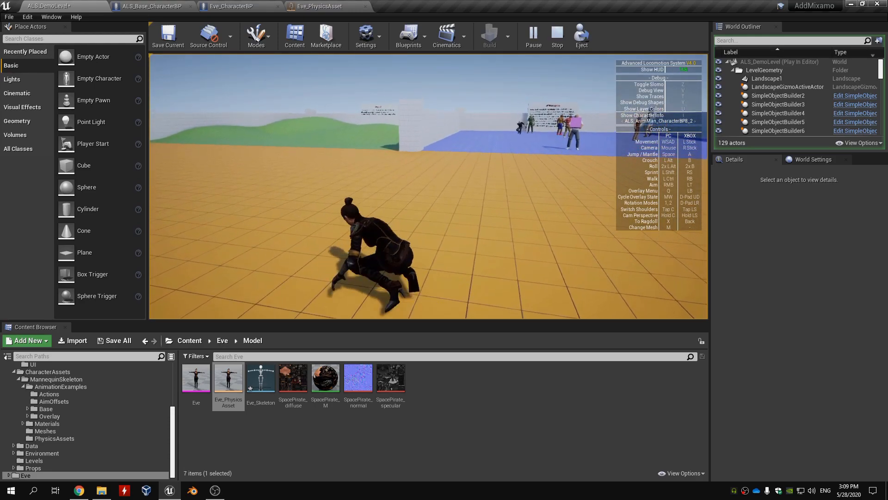
pyautogui.press('w')
pyautogui.press('x')
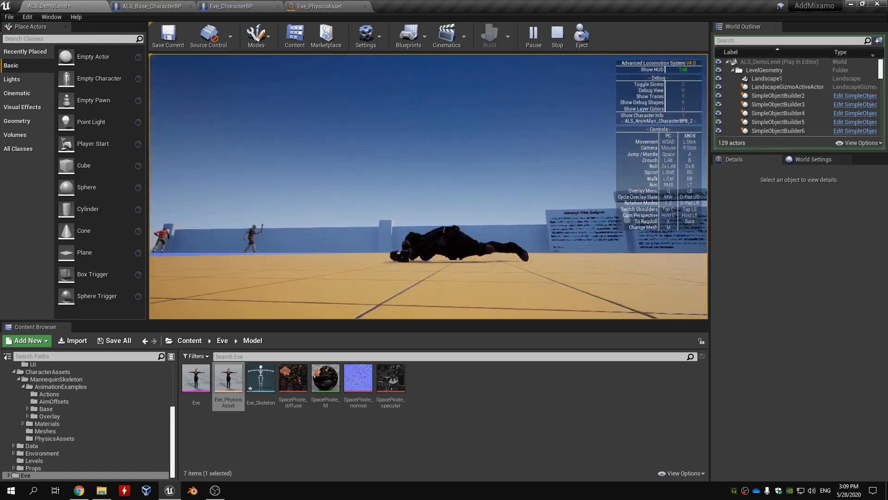
pyautogui.press('x')
pyautogui.press('Escape')
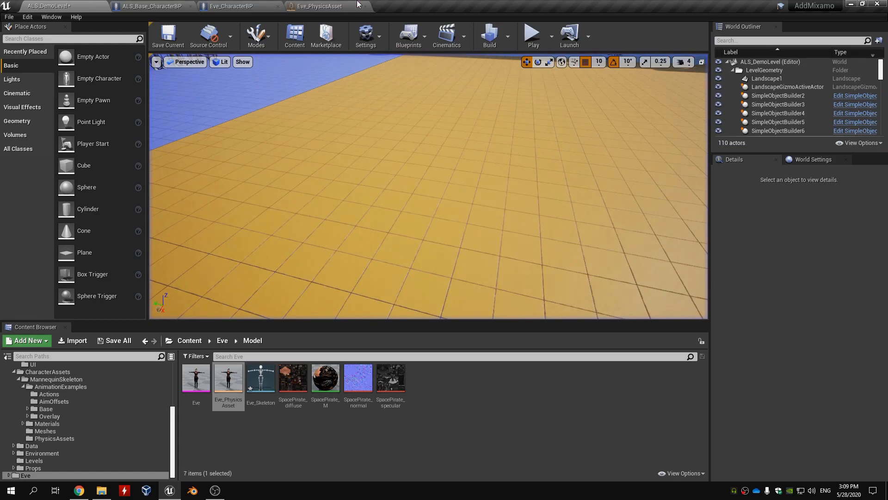
# Return to Eve_PhysicsAsset, inspect the upperarm_l body and the capsule fit around the mesh, and close the asset
pyautogui.click(351, 6)
pyautogui.click(531, 177)
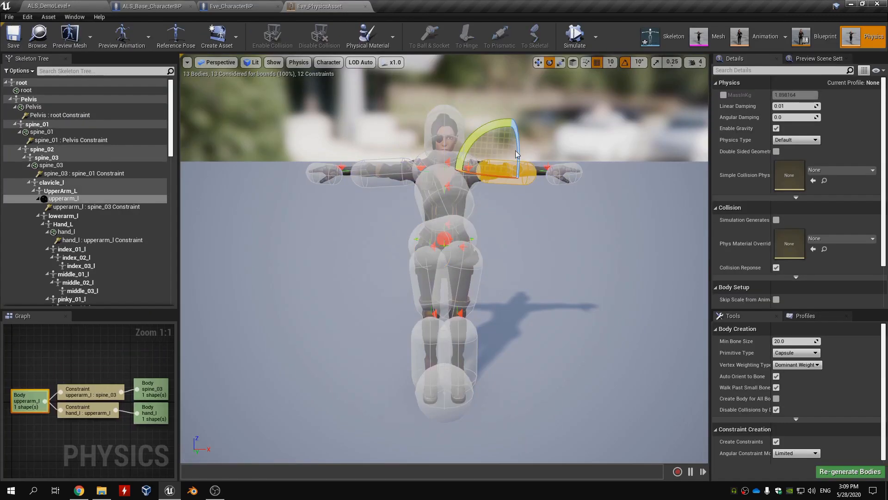
pyautogui.click(537, 205)
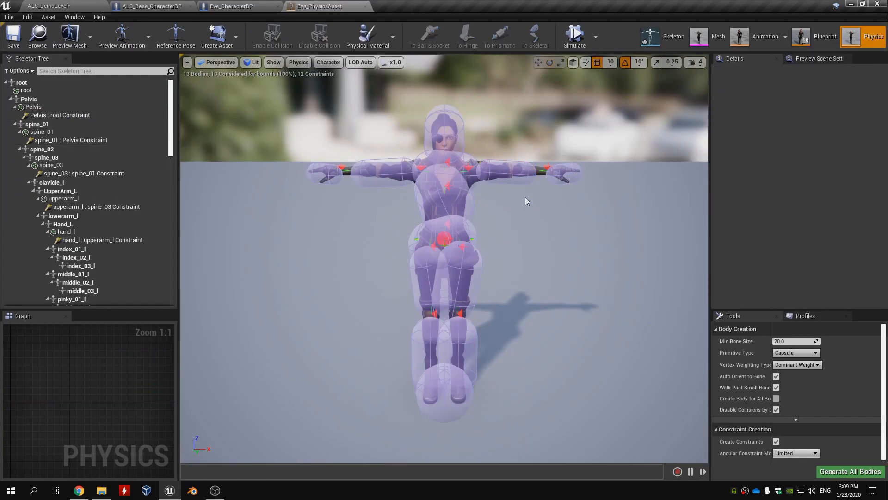
pyautogui.click(516, 186)
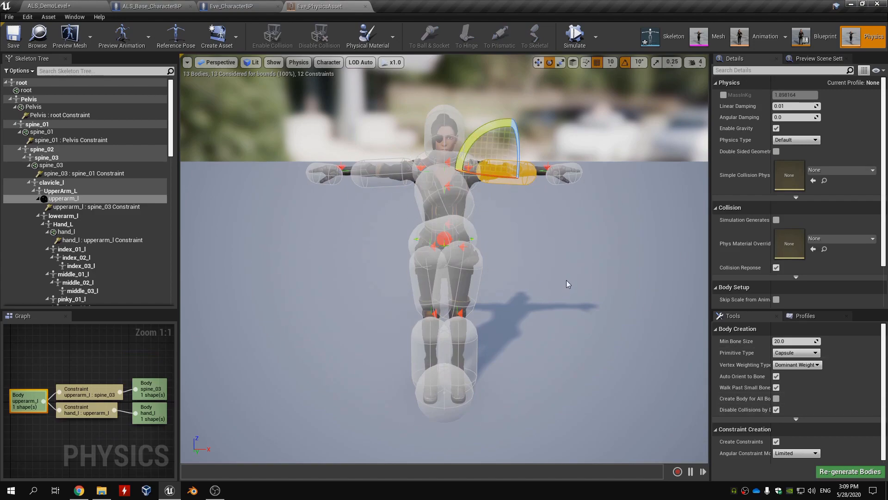
pyautogui.moveTo(555, 256); pyautogui.dragTo(560, 248, button='middle')
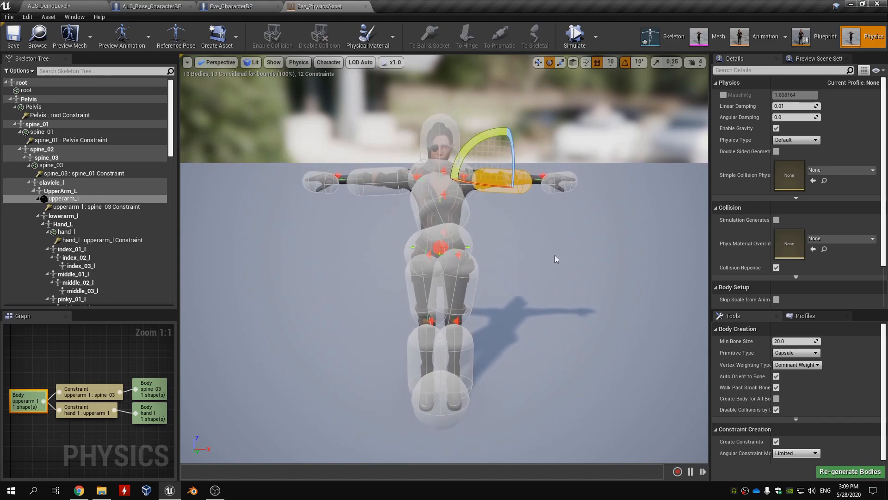
pyautogui.moveTo(555, 255); pyautogui.dragTo(534, 240, button='right')
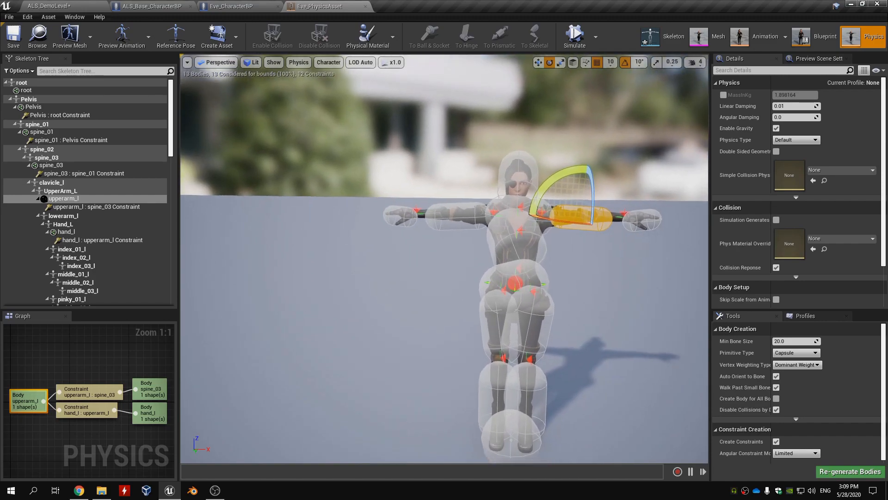
pyautogui.moveTo(555, 255); pyautogui.dragTo(578, 287, button='middle')
pyautogui.middleClick(322, 6)
# Play ALS_DemoLevel again and test Eve's running and rolling
pyautogui.click(134, 6)
pyautogui.click(88, 6)
pyautogui.click(533, 35)
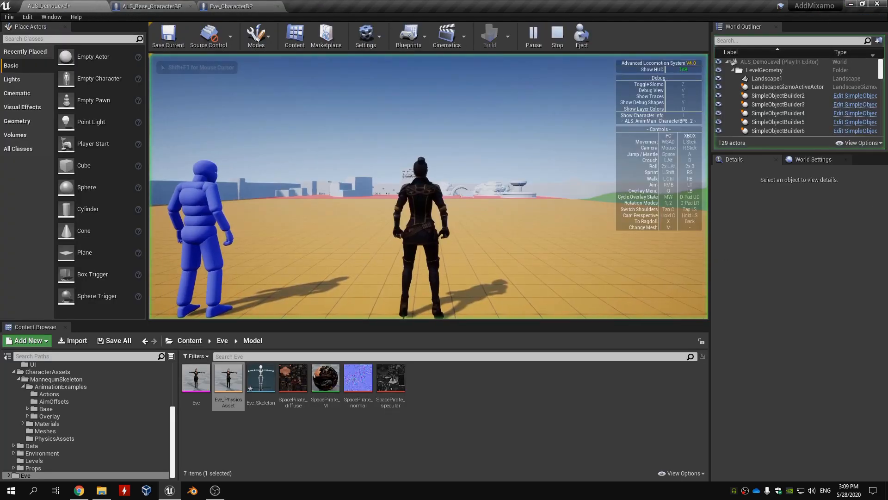
pyautogui.press('w')
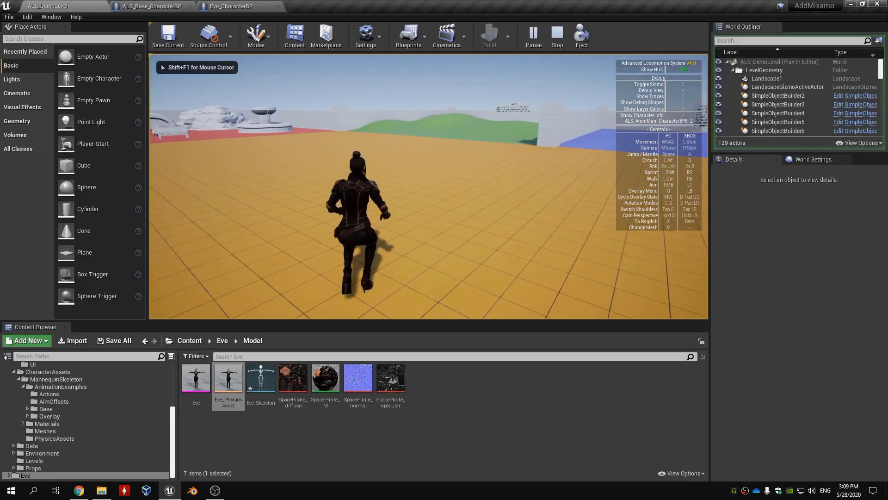
pyautogui.press('alt')
pyautogui.press('alt')
# Switch Eve in and out of ragdoll repeatedly while crossing from the yellow floor to the blue floor
pyautogui.press('x')
pyautogui.press('x')
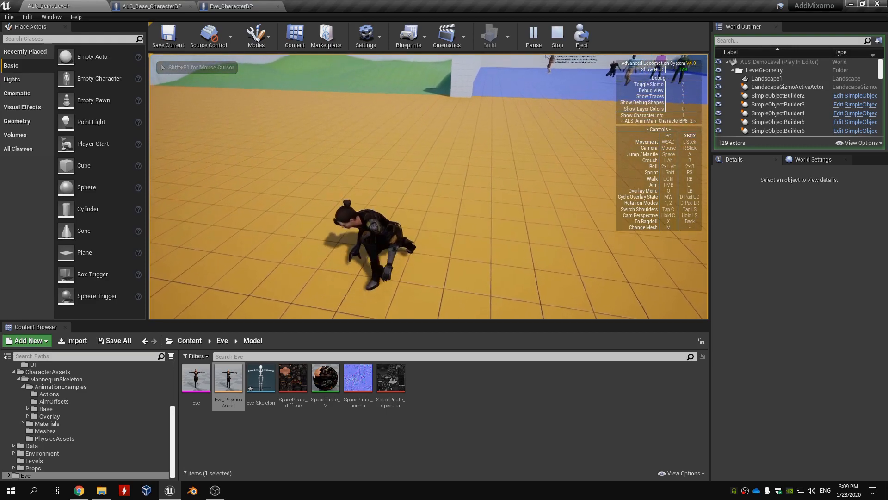
pyautogui.press('x')
pyautogui.press('x')
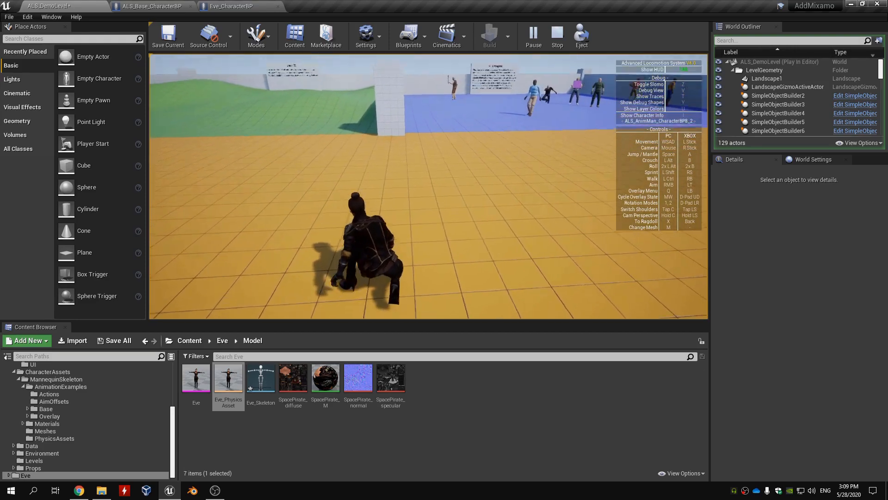
pyautogui.press('x')
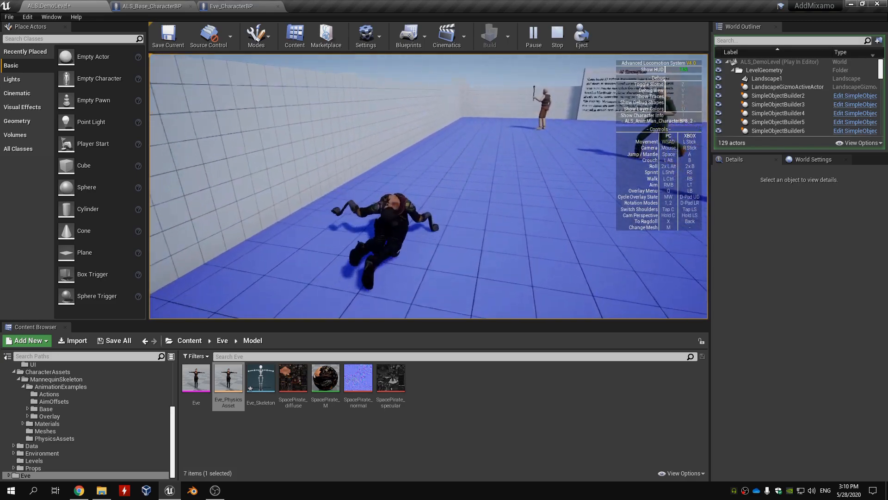
# Bring Eve out of ragdoll on the blue floor and test her jumping and moving against the white wall
pyautogui.press('x')
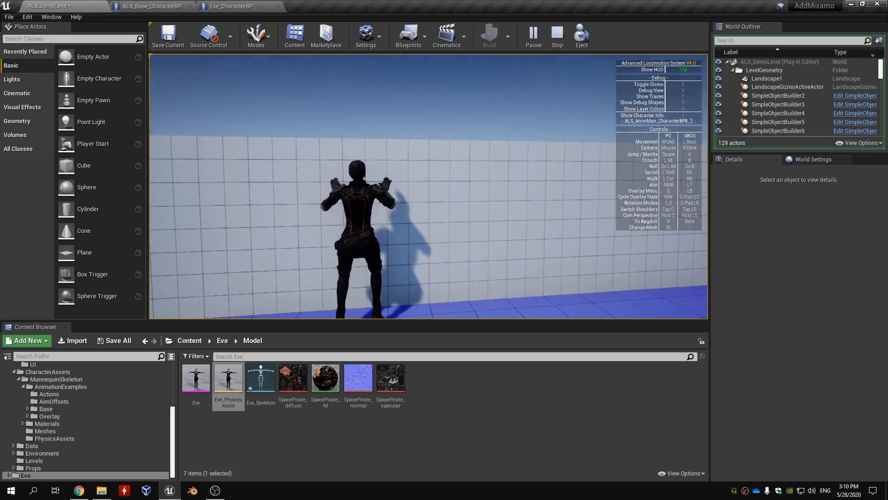
pyautogui.press('space')
pyautogui.press('w')
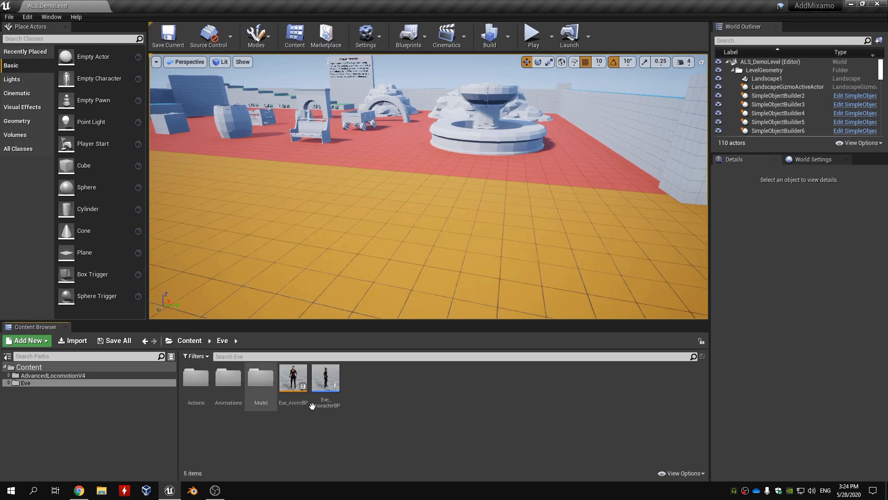
# Open Eve_Skeleton from Eve's Model folder and show the IK bones at the end of the skeleton tree
pyautogui.doubleClick(265, 407)
pyautogui.doubleClick(260, 386)
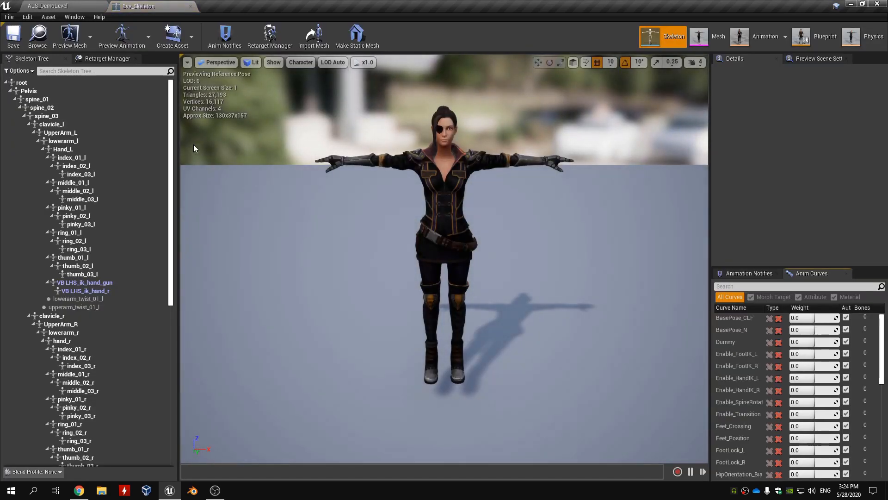
pyautogui.scroll(-12, 110, 346)
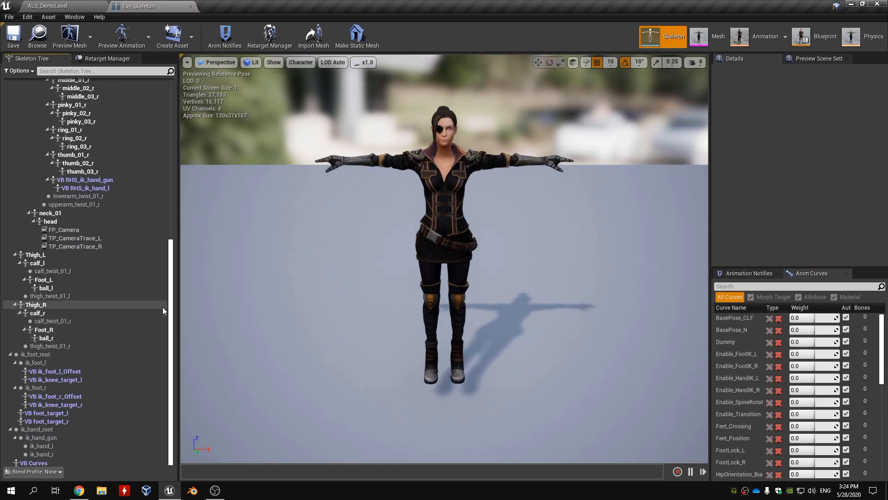
# Examine the ik_foot_root, ik_foot_l and ik_foot_r bones and whether they exist on Eve's current mesh
pyautogui.click(61, 353)
pyautogui.click(63, 360)
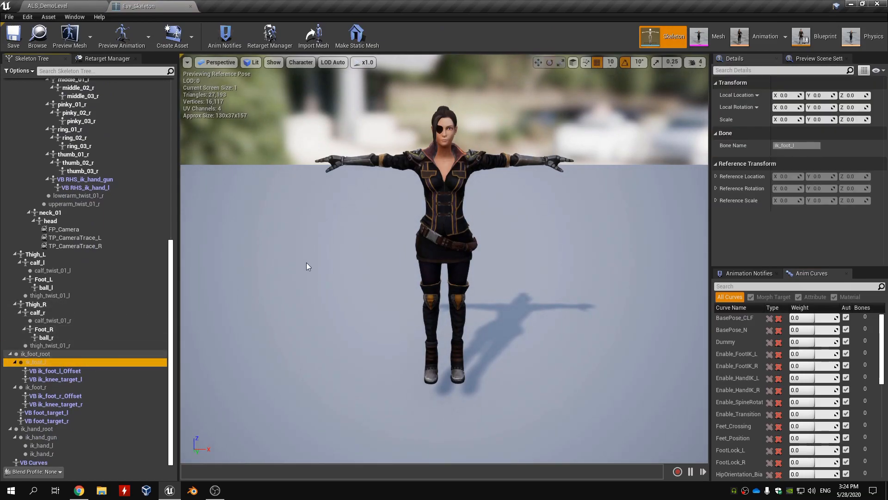
pyautogui.click(75, 354)
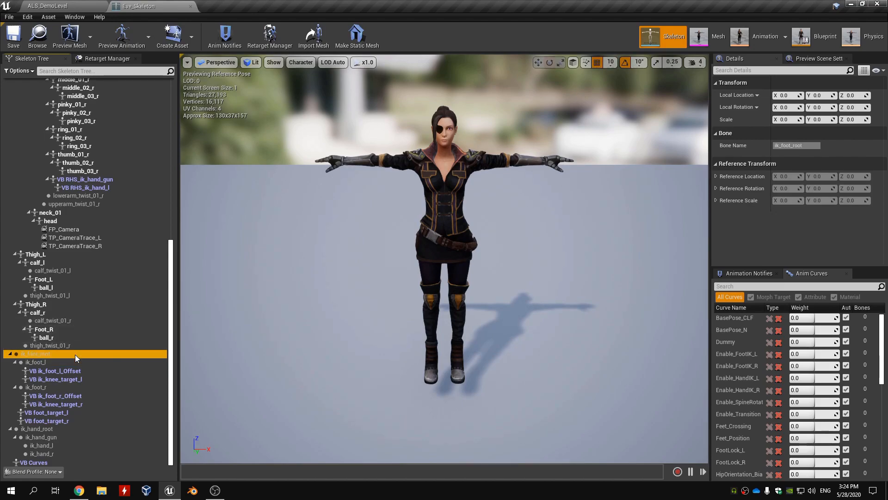
pyautogui.click(58, 360)
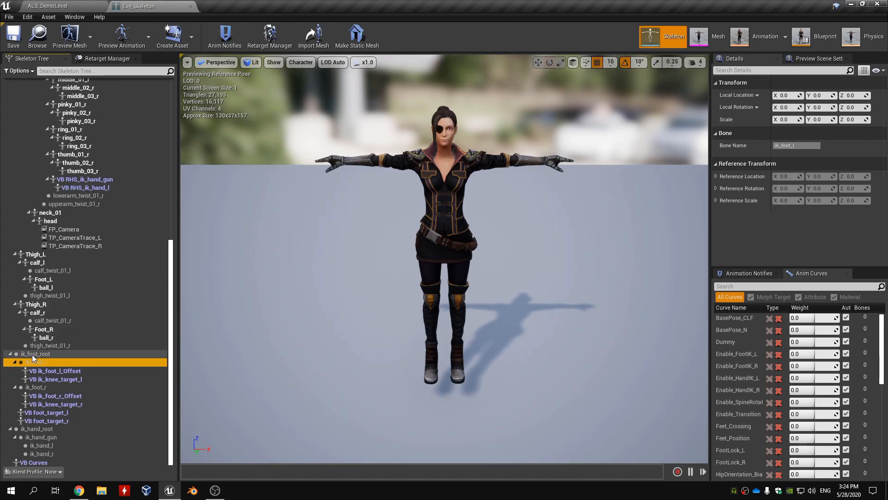
pyautogui.click(47, 354)
pyautogui.click(53, 360)
pyautogui.click(60, 354)
pyautogui.click(59, 361)
pyautogui.click(56, 387)
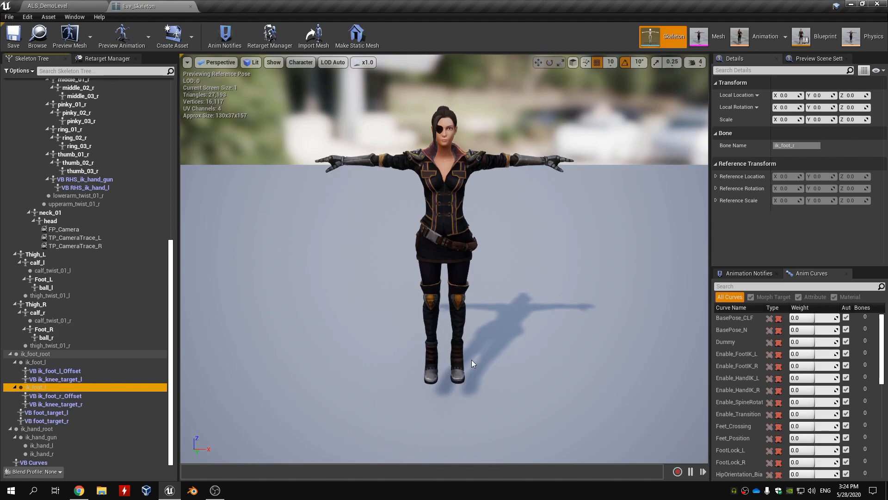
# Examine how VB ik_foot_l_Offset and VB ik_knee_target_l depend on their parent bones ik_foot_l and ik_foot_root
pyautogui.click(102, 368)
pyautogui.click(99, 377)
pyautogui.click(98, 370)
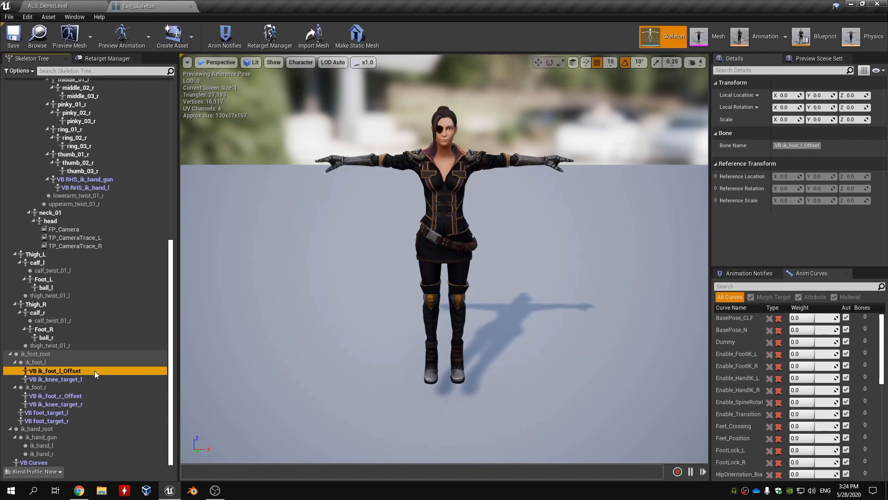
pyautogui.click(89, 378)
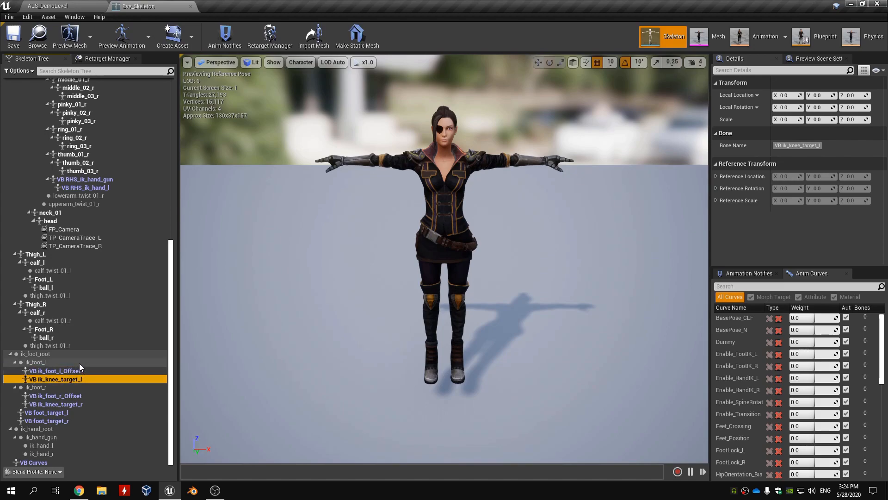
pyautogui.click(78, 363)
pyautogui.click(44, 354)
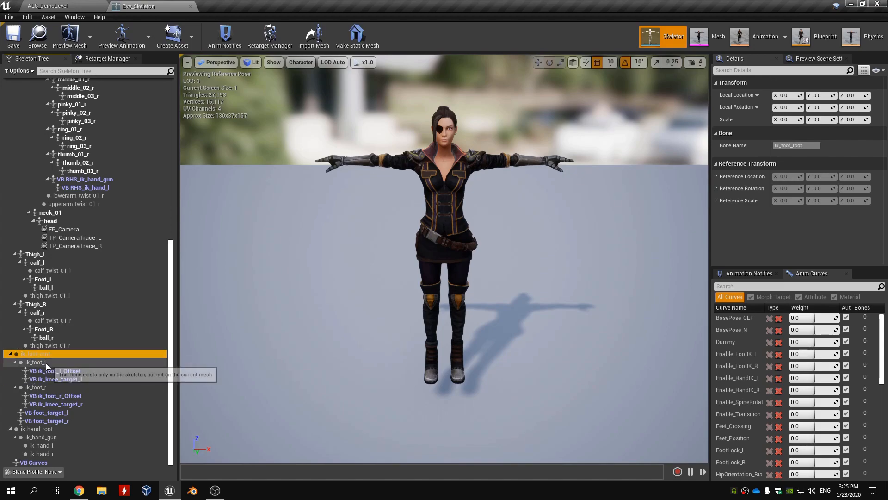
pyautogui.click(73, 371)
pyautogui.click(72, 363)
pyautogui.click(55, 356)
pyautogui.click(58, 362)
pyautogui.click(67, 370)
pyautogui.click(71, 378)
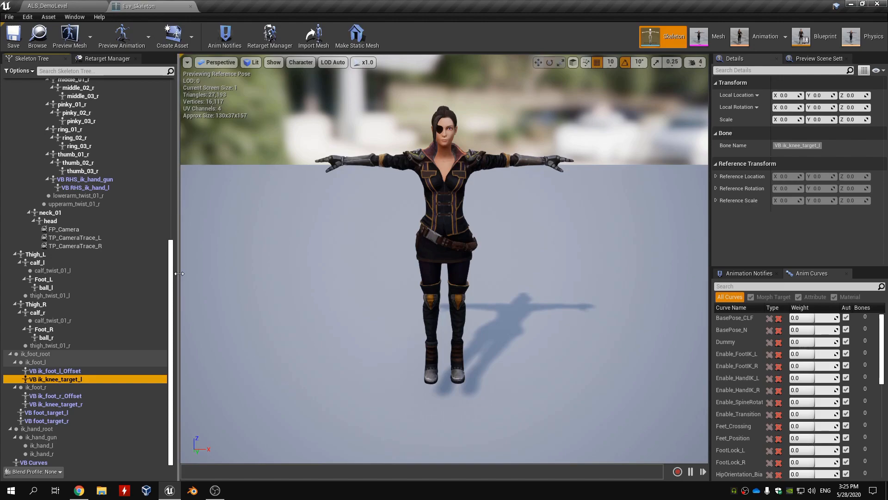
pyautogui.moveTo(171, 275); pyautogui.dragTo(220, 379)
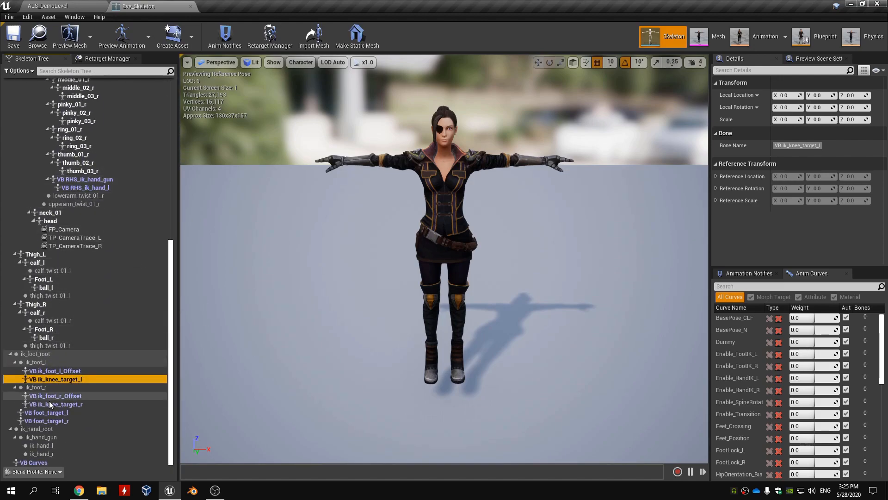
pyautogui.click(51, 355)
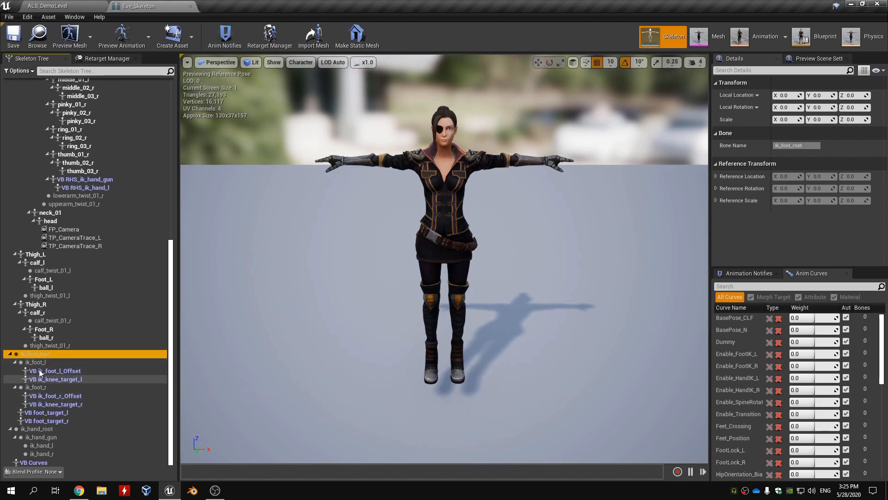
pyautogui.click(112, 377)
# Inspect the VB Curves virtual bone and compare its place in the hierarchy with the root bone
pyautogui.moveTo(172, 311); pyautogui.dragTo(174, 301)
pyautogui.scroll(-1, 173, 302)
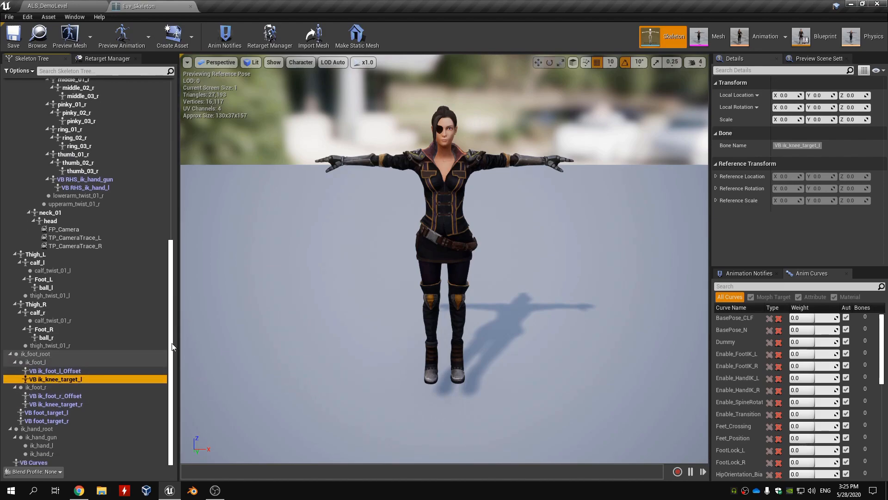
pyautogui.click(66, 462)
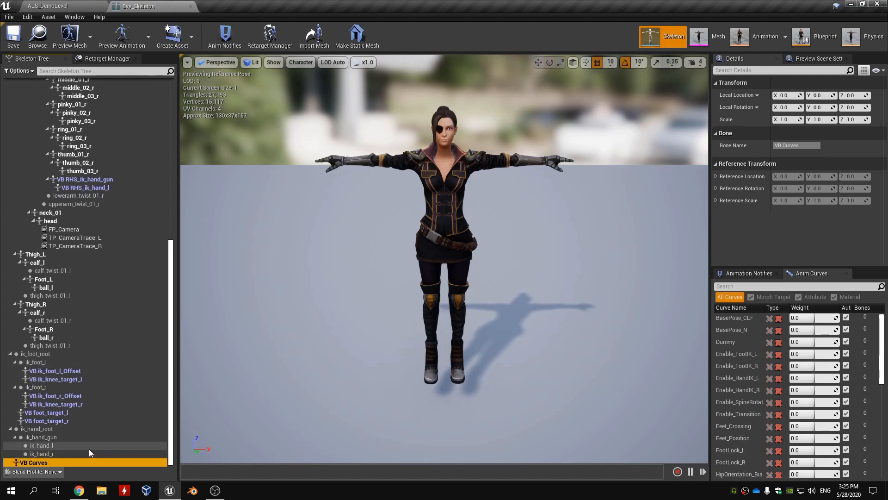
pyautogui.moveTo(171, 334)
pyautogui.mouseDown()
pyautogui.moveTo(174, 206)
pyautogui.moveTo(174, 336)
pyautogui.mouseUp()
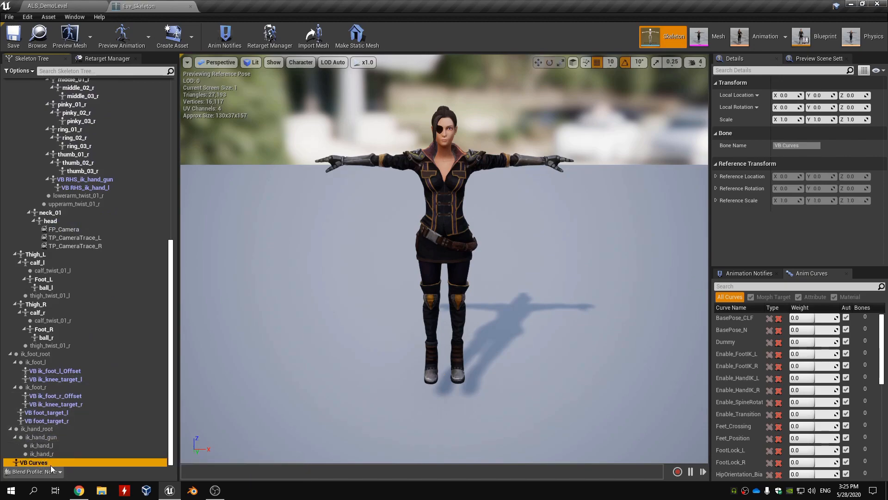
pyautogui.moveTo(175, 334); pyautogui.dragTo(187, 179)
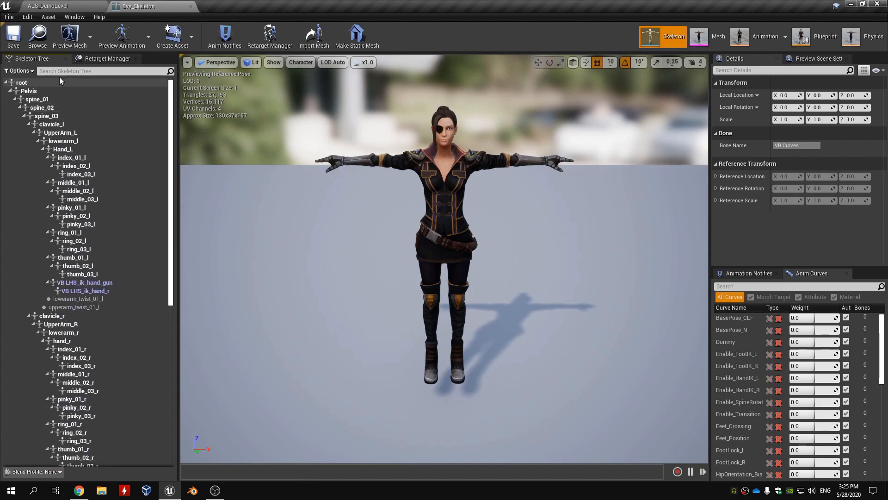
pyautogui.moveTo(170, 88); pyautogui.dragTo(138, 79)
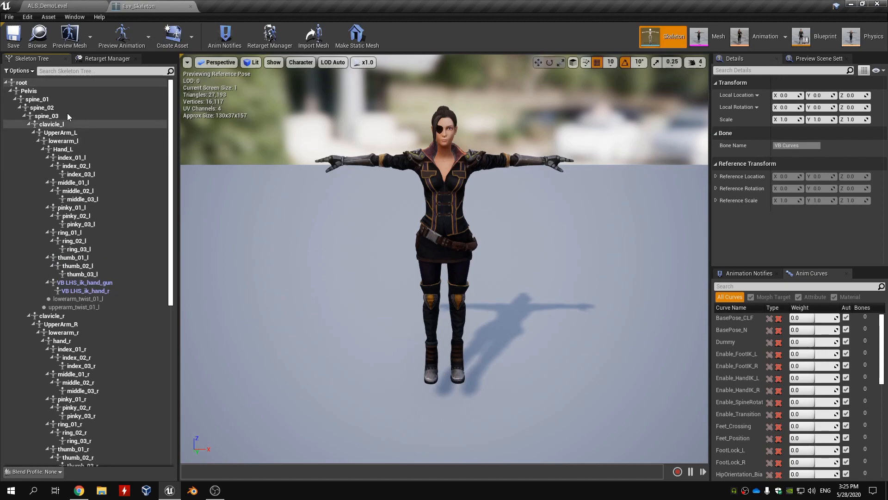
# Add a virtual bone under VB Curves with root as its target bone and name it ik_foot_root
pyautogui.moveTo(170, 106); pyautogui.dragTo(164, 289)
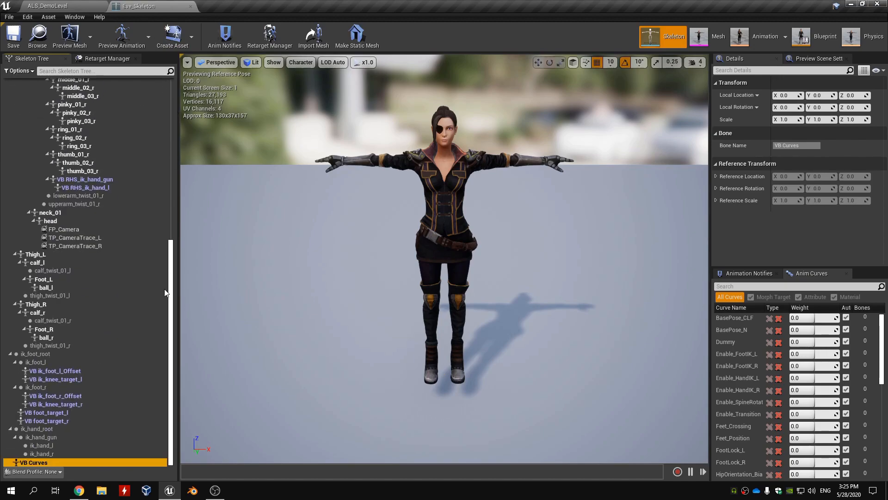
pyautogui.rightClick(77, 464)
pyautogui.click(73, 463)
pyautogui.rightClick(73, 463)
pyautogui.moveTo(131, 400)
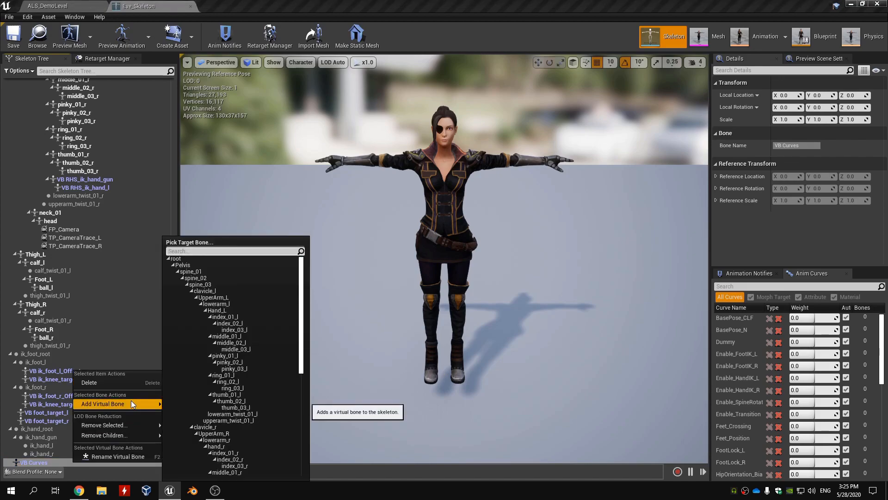
pyautogui.write('foot')
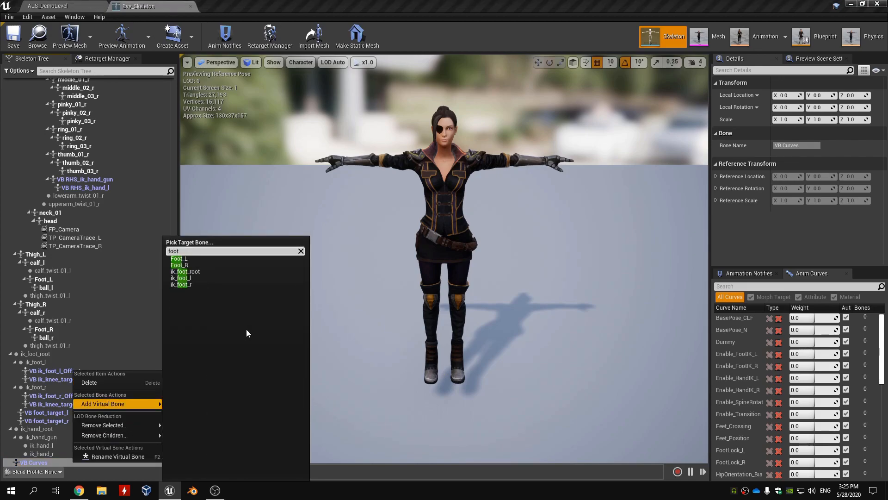
pyautogui.press('BackSpace')
pyautogui.press('BackSpace')
pyautogui.press('BackSpace')
pyautogui.press('BackSpace')
pyautogui.write('root')
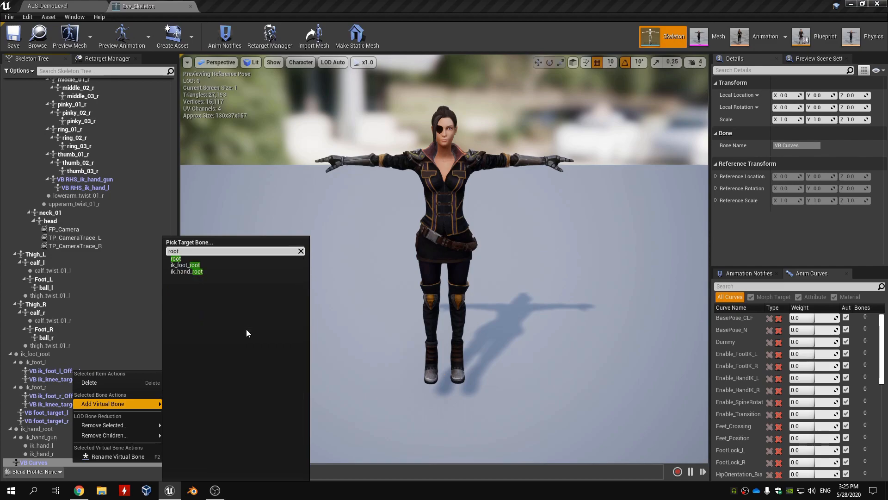
pyautogui.click(213, 259)
pyautogui.write('ik_foot_roo')
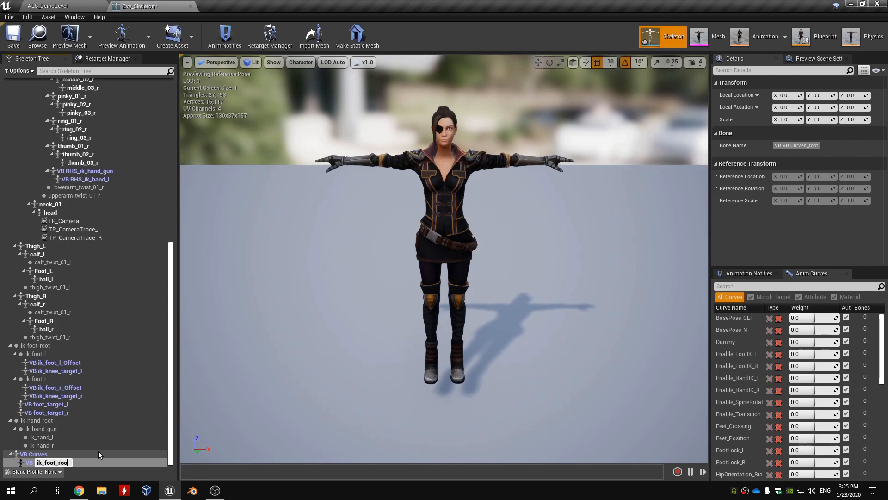
pyautogui.write('t')
pyautogui.press('Return')
pyautogui.click(73, 464)
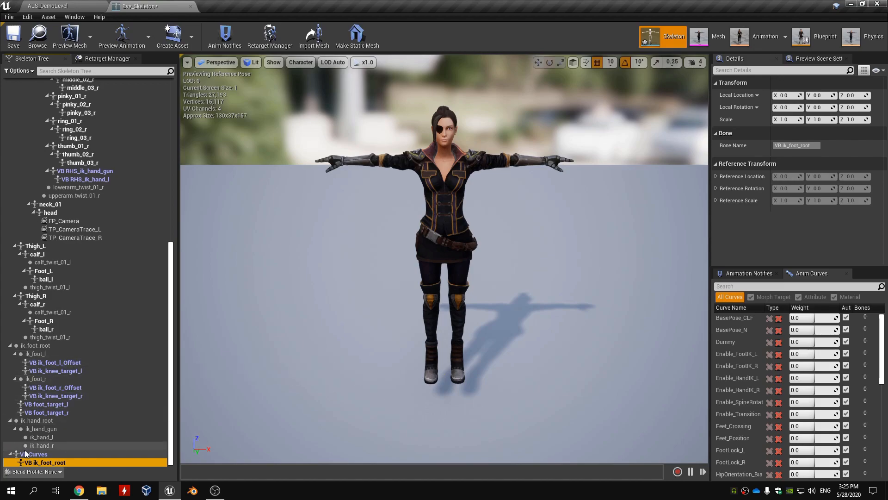
# Add a virtual bone under VB ik_foot_root with Foot_L as its target bone and name it ik_foot_l
pyautogui.rightClick(78, 462)
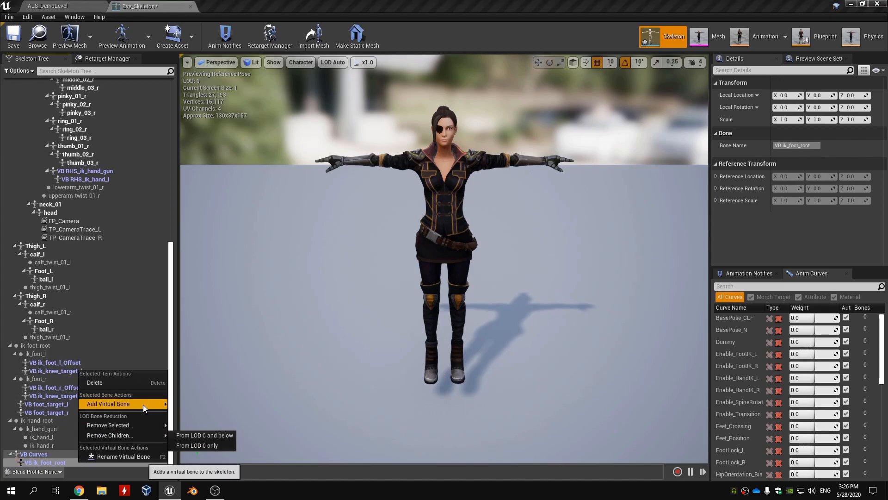
pyautogui.write('foot_l')
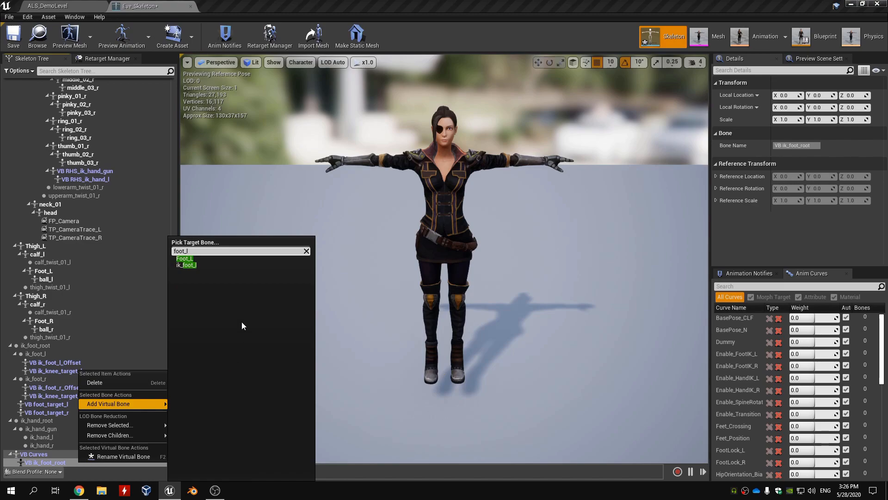
pyautogui.click(218, 259)
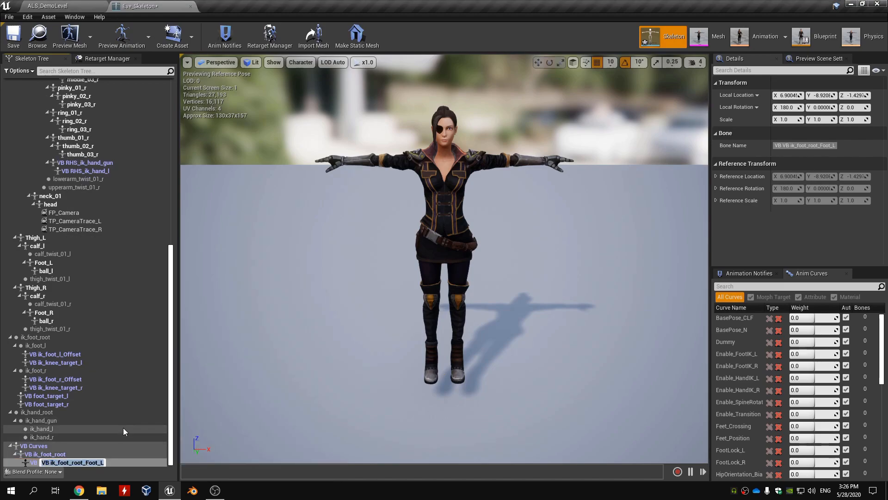
pyautogui.write('ik_foot_l')
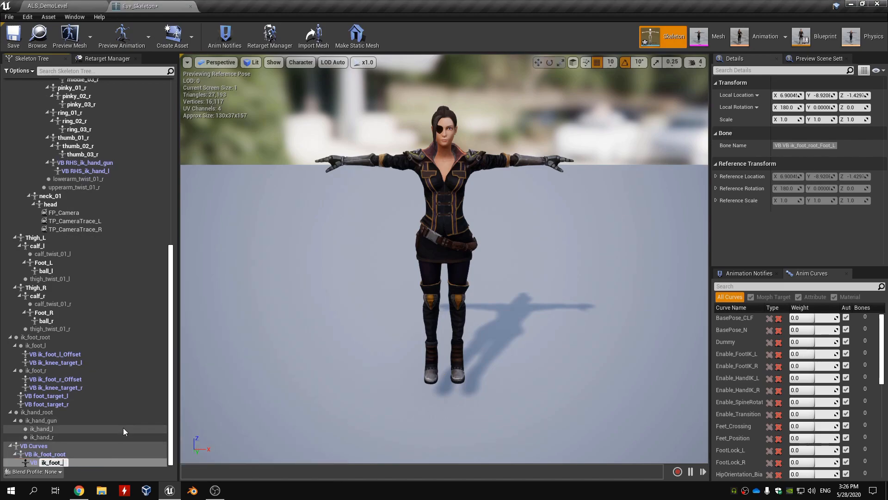
pyautogui.press('Return')
pyautogui.click(96, 461)
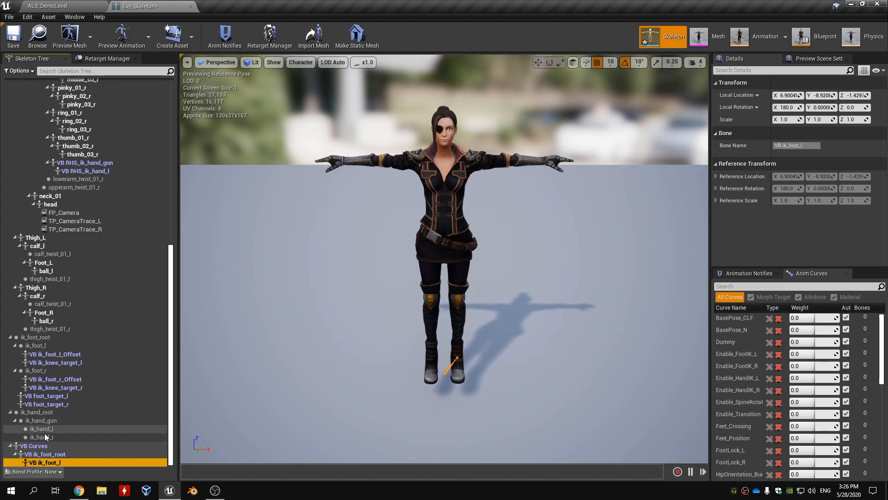
# Add a second virtual bone under VB ik_foot_root with Foot_R as its target and name it ik_foot_r
pyautogui.rightClick(68, 454)
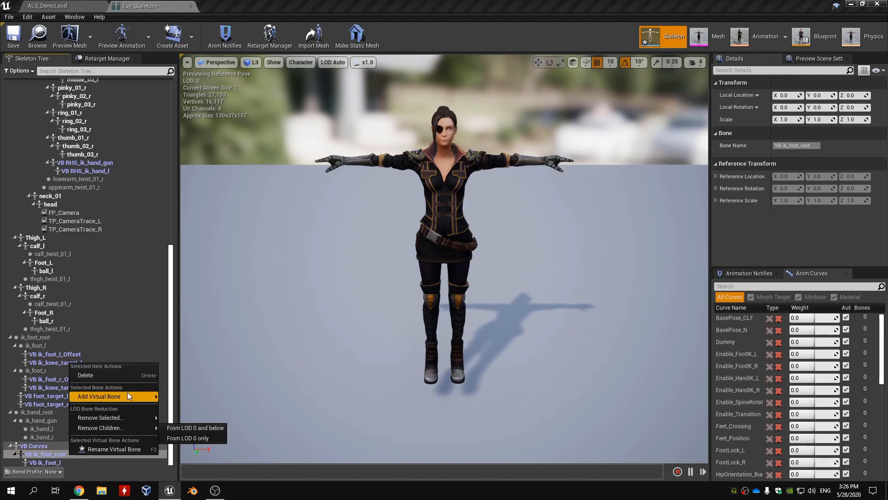
pyautogui.write('foot_r')
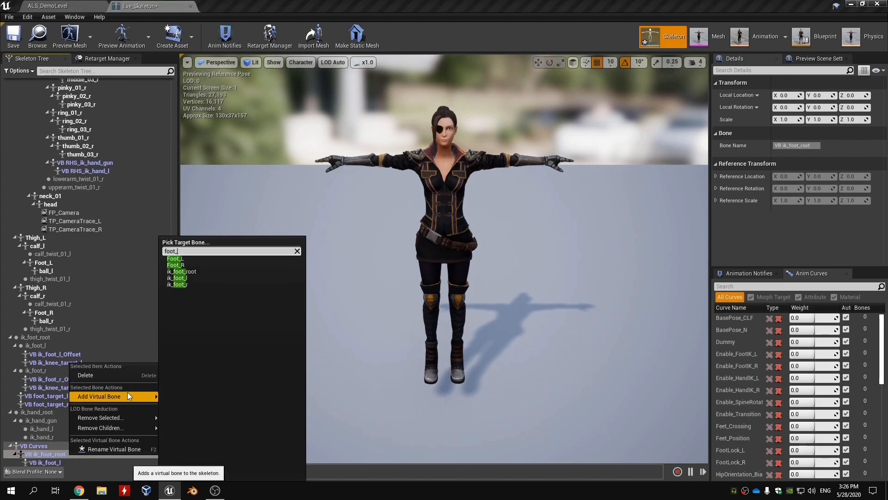
pyautogui.click(234, 258)
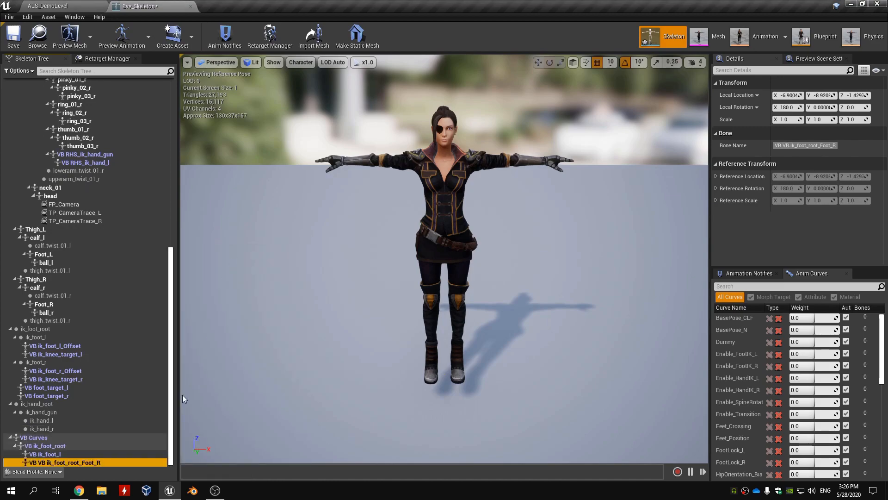
pyautogui.click(88, 462)
pyautogui.write('ik_foot_r')
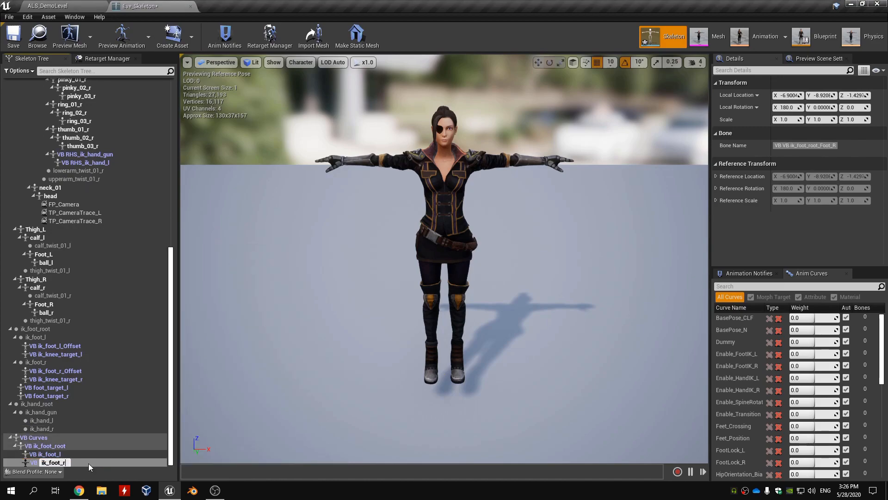
pyautogui.press('Return')
pyautogui.click(112, 456)
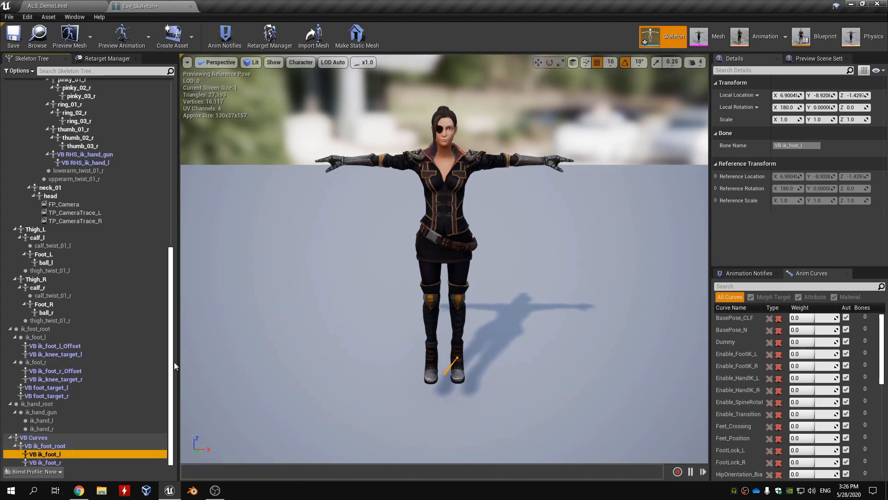
# Copy the name of the VB ik_foot_l_Offset bone under the original ik_foot_l bone and delete that bone
pyautogui.click(102, 346)
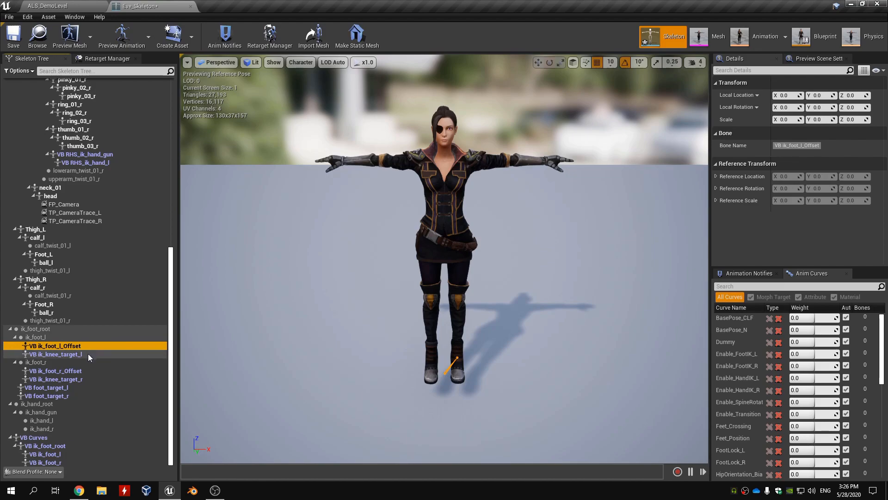
pyautogui.click(88, 353)
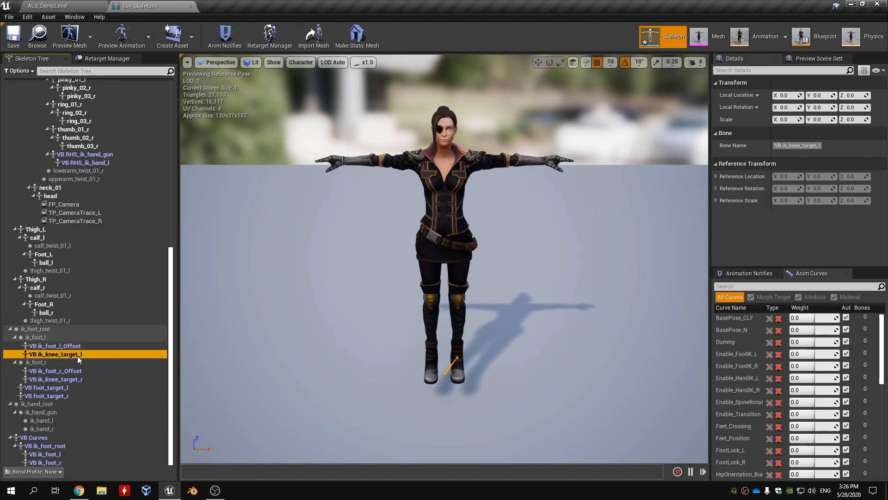
pyautogui.click(70, 346)
pyautogui.click(84, 348)
pyautogui.hotkey('ctrl', 'c')
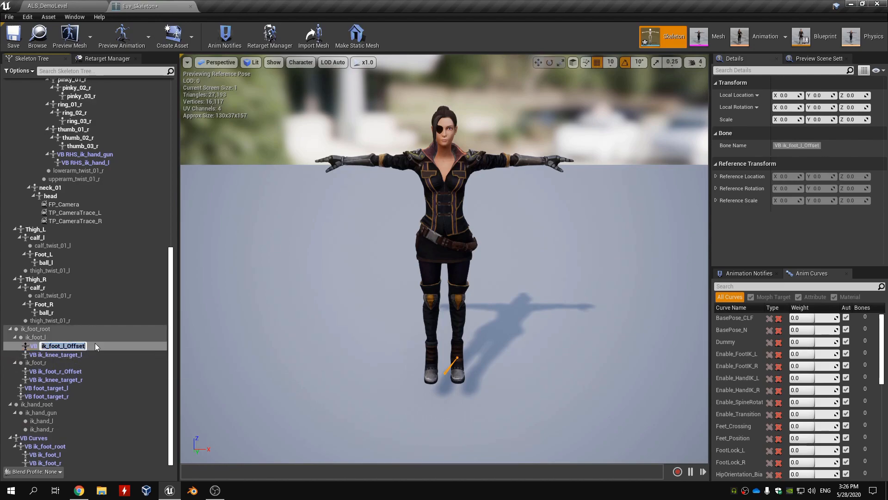
pyautogui.click(93, 352)
pyautogui.click(96, 346)
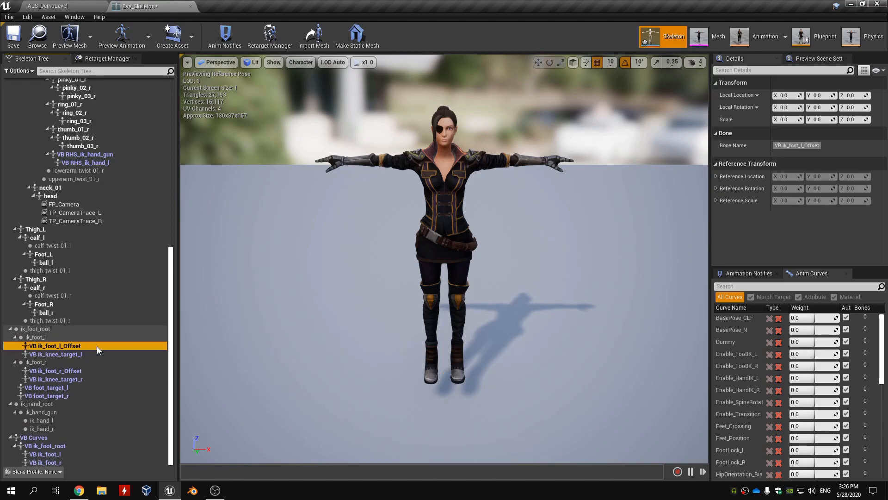
pyautogui.press('Delete')
# Add a virtual bone under VB ik_foot_l with Foot_L as its target bone and name it ik_foot_l_Offset
pyautogui.click(69, 456)
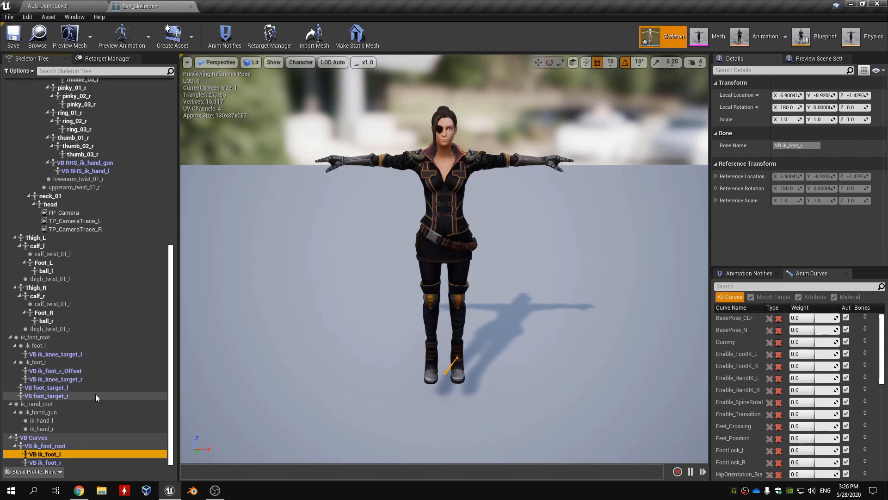
pyautogui.rightClick(81, 455)
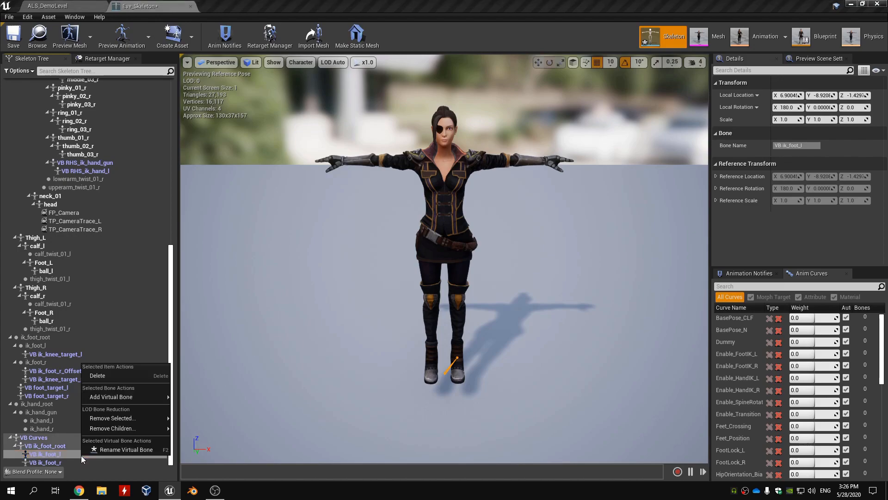
pyautogui.moveTo(135, 397)
pyautogui.write('foot')
pyautogui.click(188, 258)
pyautogui.doubleClick(91, 461)
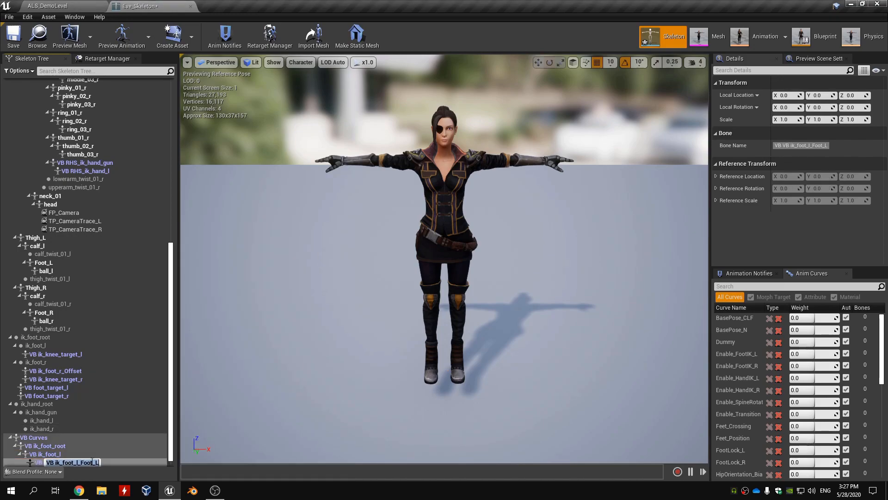
pyautogui.hotkey('ctrl', 'v')
pyautogui.press('Return')
# Copy the name of the VB ik_knee_target_l bone under the original ik_foot_l bone and delete that bone
pyautogui.click(92, 447)
pyautogui.doubleClick(93, 346)
pyautogui.hotkey('ctrl', 'c')
pyautogui.press('Return')
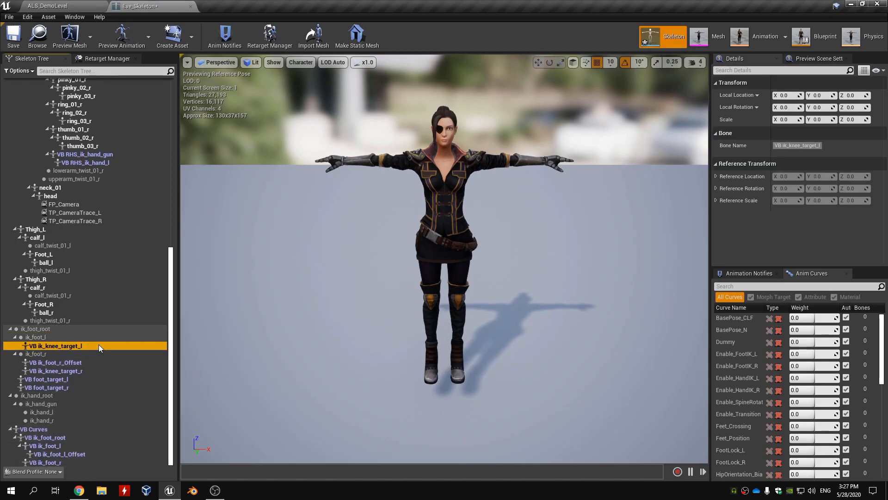
pyautogui.press('Delete')
# Add a virtual bone under VB ik_foot_l with calf_l as its target bone and name it ik_knee_target_l
pyautogui.rightClick(104, 448)
pyautogui.moveTo(173, 390)
pyautogui.write('calf_l')
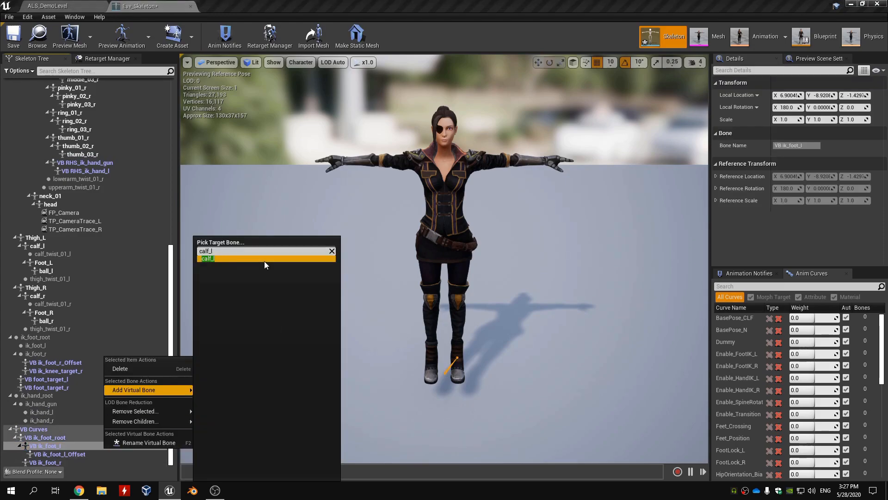
pyautogui.click(262, 259)
pyautogui.hotkey('ctrl', 'v')
pyautogui.press('Return')
pyautogui.click(91, 447)
# Try to add a virtual bone under VB ik_foot_r with calf_r as its target and name it ik_knee_target_r
pyautogui.click(78, 456)
pyautogui.rightClick(78, 462)
pyautogui.moveTo(140, 401)
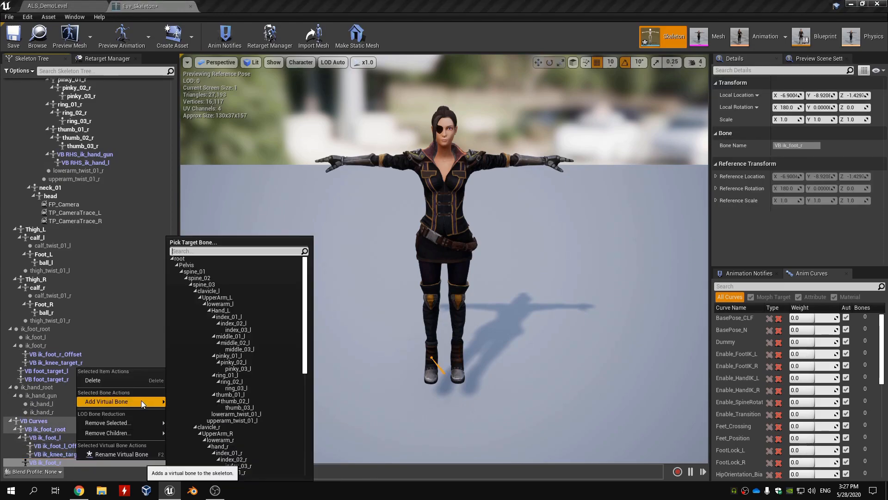
pyautogui.write('calf_r')
pyautogui.click(204, 259)
pyautogui.doubleClick(76, 462)
pyautogui.hotkey('ctrl', 'v')
pyautogui.hotkey('ctrl', 'z')
pyautogui.press('BackSpace')
pyautogui.press('BackSpace')
pyautogui.press('Left')
pyautogui.press('Left')
pyautogui.press('Left')
pyautogui.press('Left')
pyautogui.press('Left')
pyautogui.press('BackSpace')
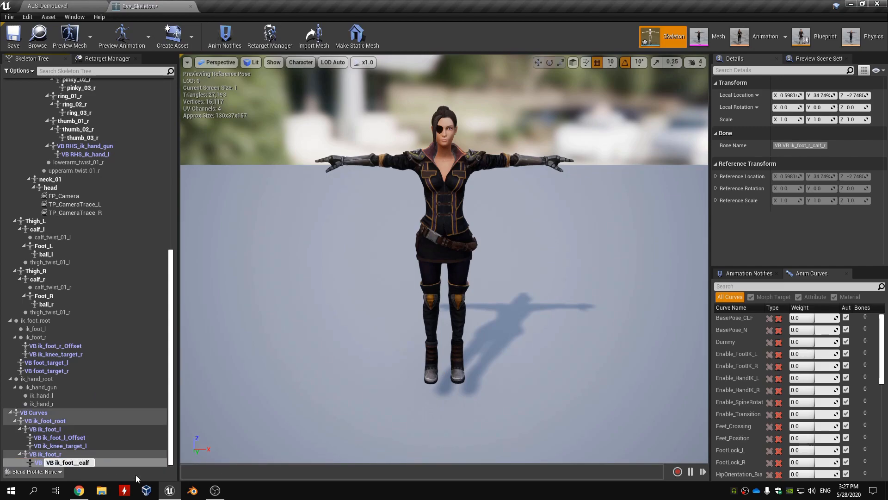
pyautogui.hotkey('ctrl', 'a')
pyautogui.hotkey('ctrl', 'v')
pyautogui.press('BackSpace')
pyautogui.write('r')
pyautogui.click(126, 463)
pyautogui.press('Delete')
# Delete the VB ik_foot_r_Offset and VB ik_knee_target_r bones under the original ik_foot_r bone
pyautogui.rightClick(95, 355)
pyautogui.click(98, 368)
pyautogui.rightClick(95, 364)
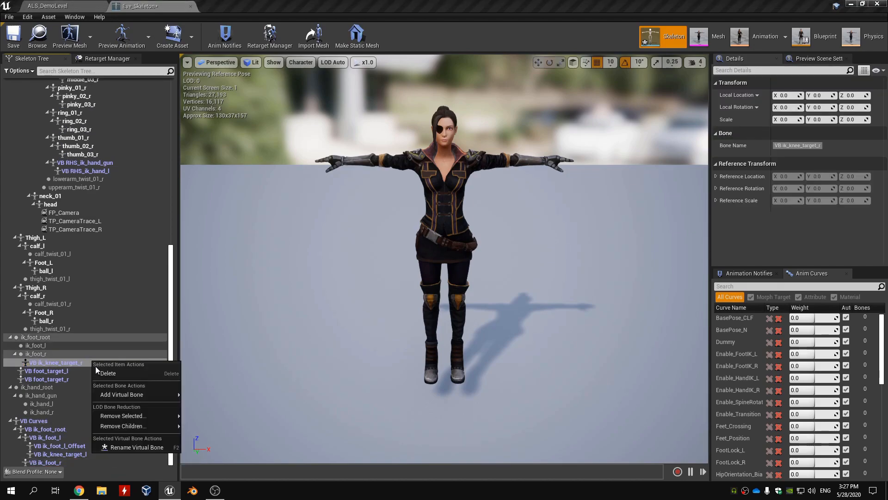
pyautogui.click(103, 375)
# Add a virtual bone under VB ik_foot_r with calf_r as its target bone and name it ik_knee_target_r
pyautogui.rightClick(79, 463)
pyautogui.moveTo(142, 406)
pyautogui.write('calf_r')
pyautogui.click(194, 260)
pyautogui.doubleClick(90, 460)
pyautogui.write('ik_knee_target_r')
pyautogui.press('Return')
# Add a virtual bone under VB ik_foot_r with Foot_R as its target, reusing the left offset bone's name as ik_foot_r_Offset
pyautogui.doubleClick(111, 438)
pyautogui.hotkey('ctrl', 'c')
pyautogui.rightClick(106, 454)
pyautogui.moveTo(160, 399)
pyautogui.write('foot_r')
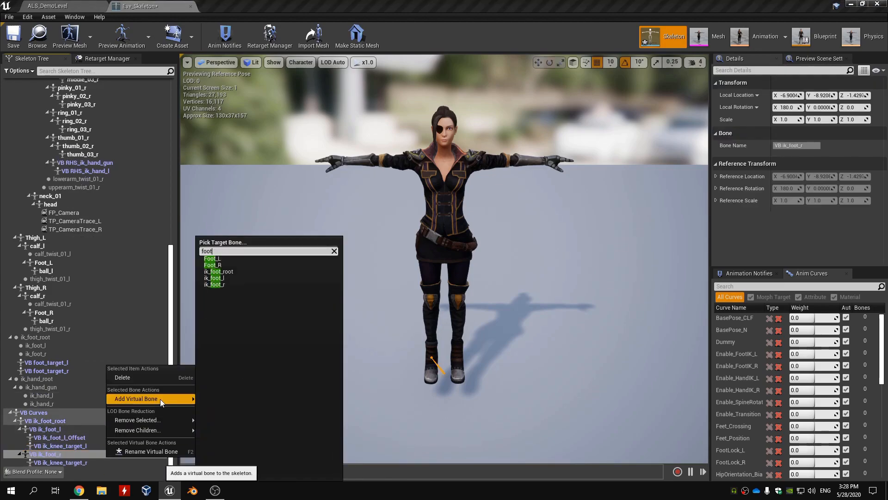
pyautogui.click(217, 260)
pyautogui.doubleClick(93, 462)
pyautogui.hotkey('ctrl', 'v')
pyautogui.press('Left')
pyautogui.press('Left')
pyautogui.press('Left')
pyautogui.press('Left')
pyautogui.press('Left')
pyautogui.press('Left')
pyautogui.press('Left')
pyautogui.press('BackSpace')
pyautogui.write('r')
pyautogui.press('Return')
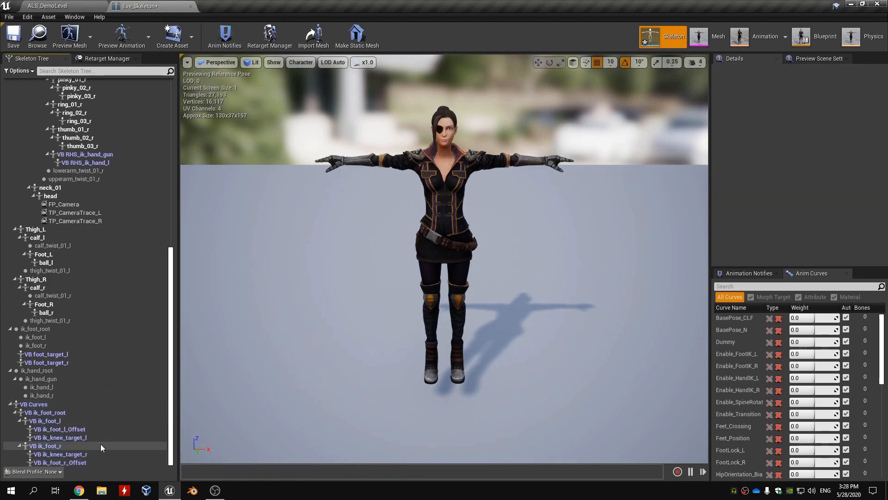
# Add a virtual bone under the root bone with Foot_R as its target bone
pyautogui.click(82, 355)
pyautogui.moveTo(176, 326); pyautogui.dragTo(182, 123)
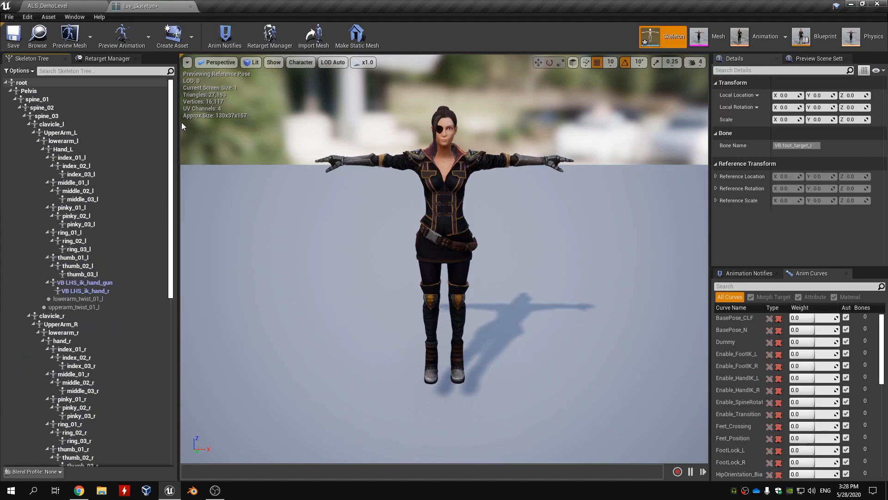
pyautogui.click(106, 84)
pyautogui.rightClick(106, 84)
pyautogui.moveTo(188, 148)
pyautogui.write('foot_r')
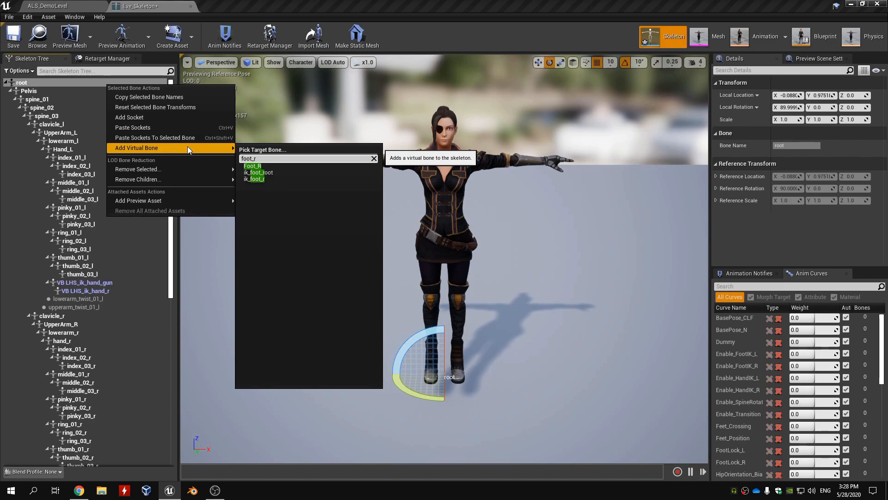
pyautogui.click(253, 166)
# Delete the old VB foot_target_r bone under ik_foot_root and give its name, foot_target_r, to the new root_Foot_R virtual bone
pyautogui.doubleClick(78, 353)
pyautogui.hotkey('ctrl', 'c')
pyautogui.press('Return')
pyautogui.click(83, 354)
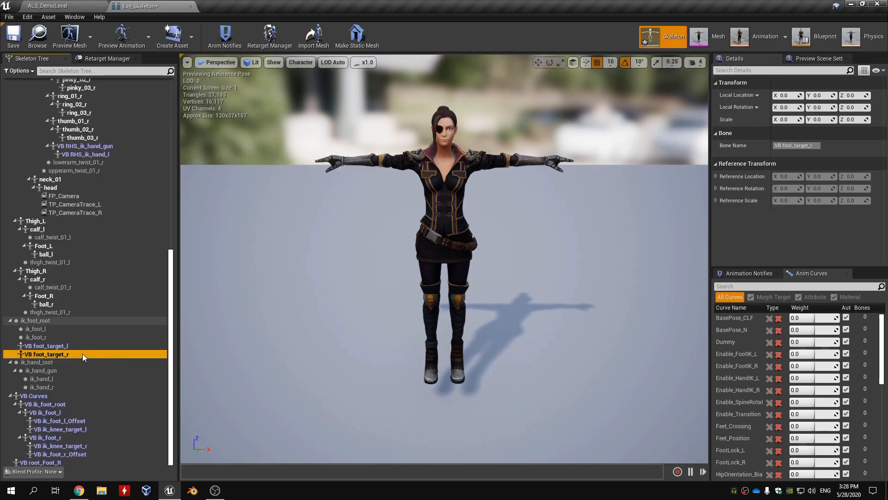
pyautogui.press('Delete')
pyautogui.doubleClick(51, 462)
pyautogui.hotkey('ctrl', 'v')
pyautogui.press('Return')
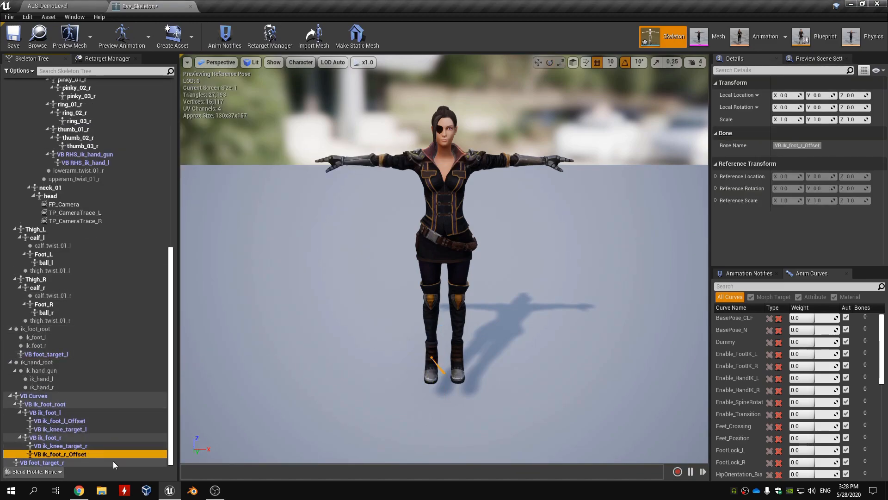
# Try to add a virtual bone under root with Foot_L as its target bone and rename it
pyautogui.scroll(20, 134, 353)
pyautogui.click(67, 83)
pyautogui.rightClick(67, 84)
pyautogui.moveTo(146, 147)
pyautogui.write('foot_r')
pyautogui.press('BackSpace')
pyautogui.press('BackSpace')
pyautogui.press('BackSpace')
pyautogui.press('BackSpace')
pyautogui.press('BackSpace')
pyautogui.press('BackSpace')
pyautogui.write('foot_l')
pyautogui.click(223, 165)
pyautogui.doubleClick(61, 462)
pyautogui.hotkey('ctrl', 'v')
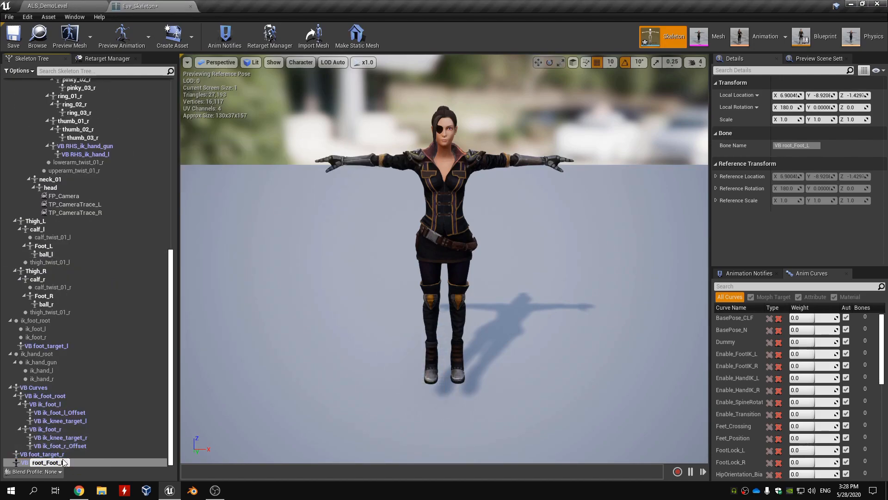
pyautogui.press('Return')
pyautogui.click(70, 462)
pyautogui.press('Up')
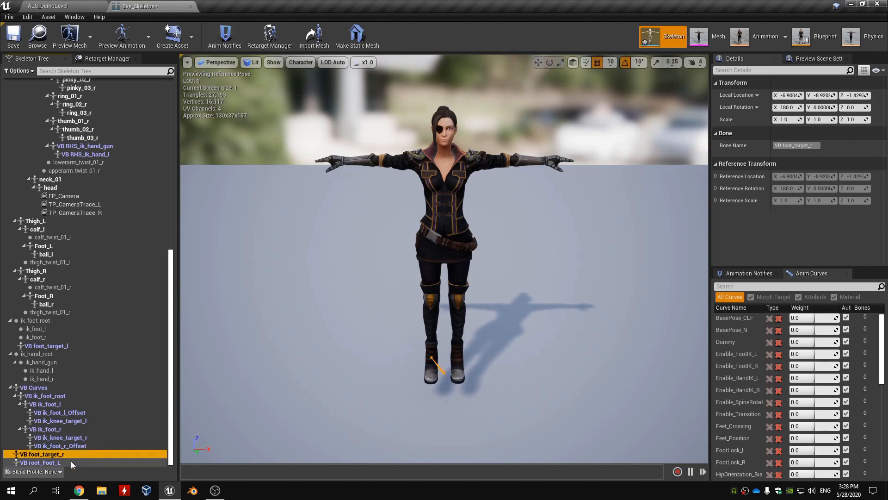
pyautogui.press('Escape')
# Delete the old VB foot_target_l bone under ik_foot_root and the VB root_Foot_L bone
pyautogui.click(78, 347)
pyautogui.press('Delete')
pyautogui.click(70, 463)
pyautogui.press('Delete')
# Add a virtual bone under root with Foot_L as its target bone and name it foot_target_l
pyautogui.scroll(20, 83, 435)
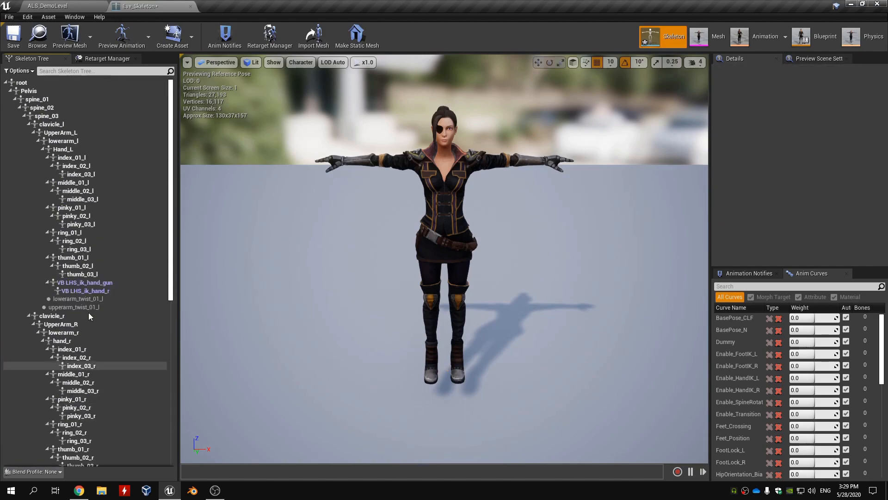
pyautogui.rightClick(105, 82)
pyautogui.moveTo(200, 145)
pyautogui.write('foot_l')
pyautogui.click(250, 166)
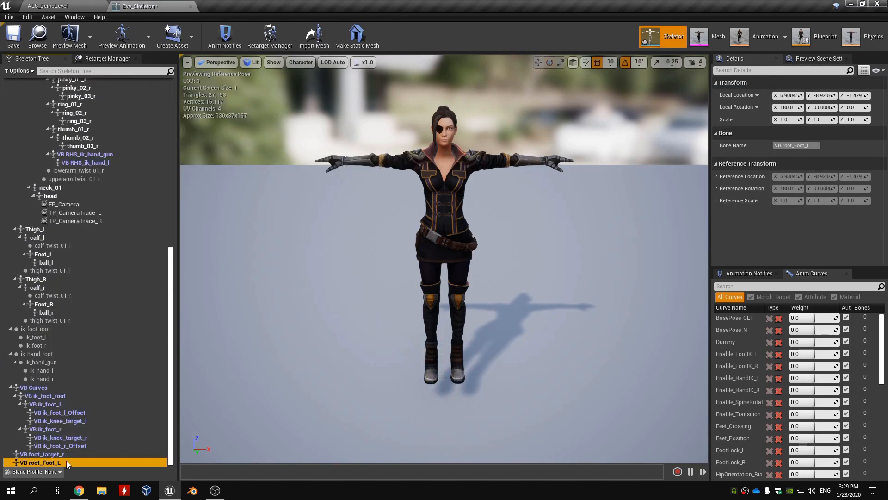
pyautogui.click(79, 457)
pyautogui.click(79, 461)
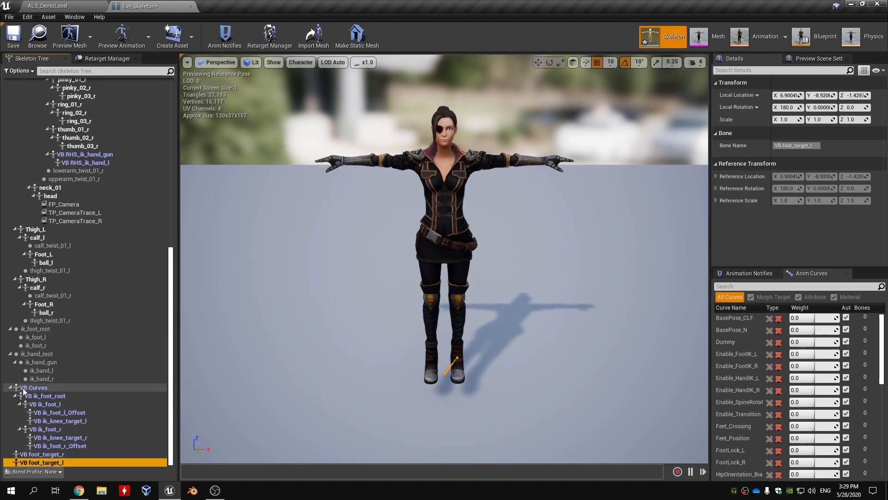
# Collapse the VB Curves branch of the bone hierarchy
pyautogui.doubleClick(62, 391)
pyautogui.click(10, 388)
pyautogui.click(10, 387)
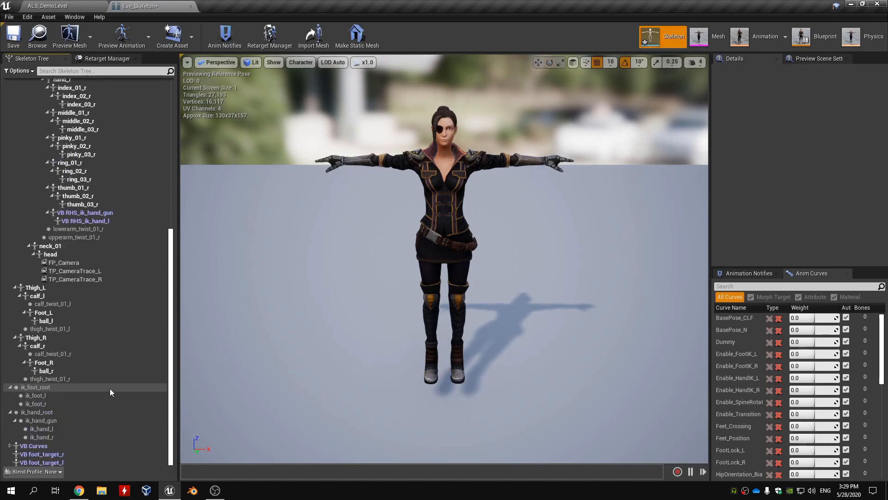
# Examine the hand virtual bones, including VB RHS_ik_hand_gun and VB RHS_ik_hand_l under hand_r, and their place in the hierarchy
pyautogui.scroll(5, 175, 307)
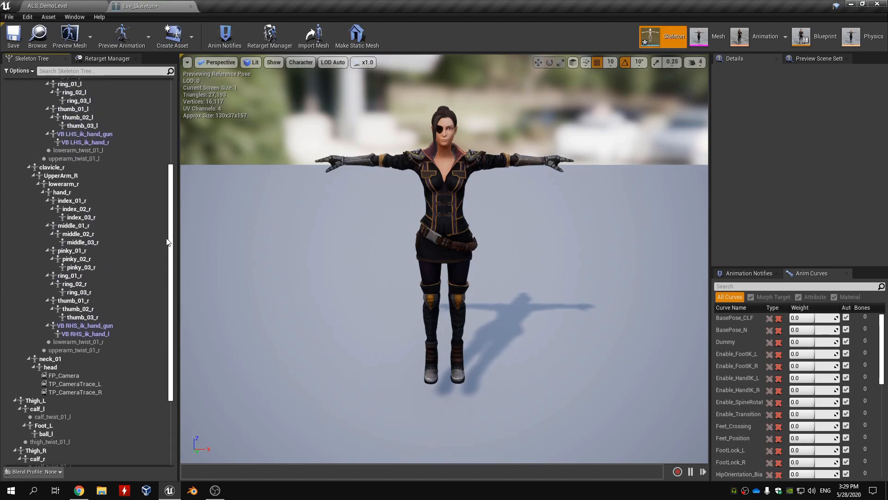
pyautogui.click(127, 184)
pyautogui.click(122, 191)
pyautogui.click(126, 186)
pyautogui.click(122, 191)
pyautogui.click(127, 186)
pyautogui.click(124, 193)
pyautogui.click(130, 187)
pyautogui.click(130, 191)
pyautogui.moveTo(169, 181); pyautogui.dragTo(170, 280)
pyautogui.click(126, 214)
pyautogui.click(121, 222)
pyautogui.click(124, 215)
pyautogui.click(124, 221)
pyautogui.click(132, 214)
pyautogui.click(126, 219)
pyautogui.click(131, 214)
pyautogui.click(124, 220)
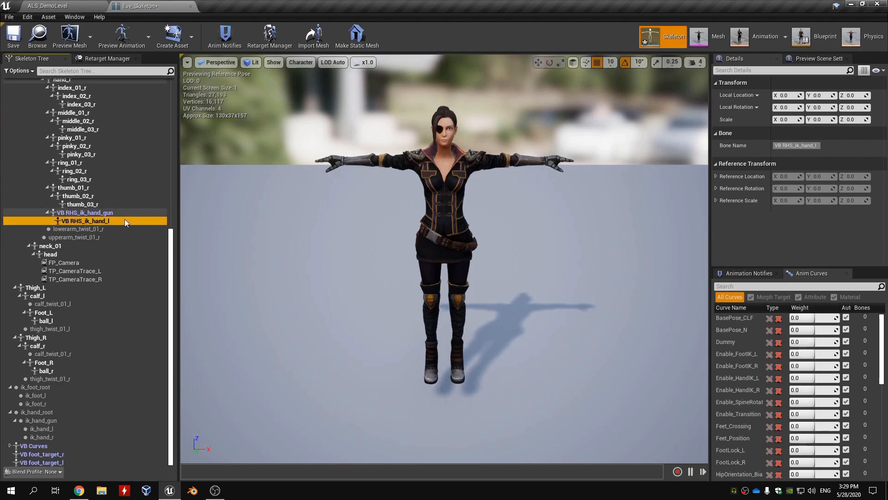
pyautogui.click(132, 213)
pyautogui.click(128, 220)
pyautogui.scroll(1, 132, 238)
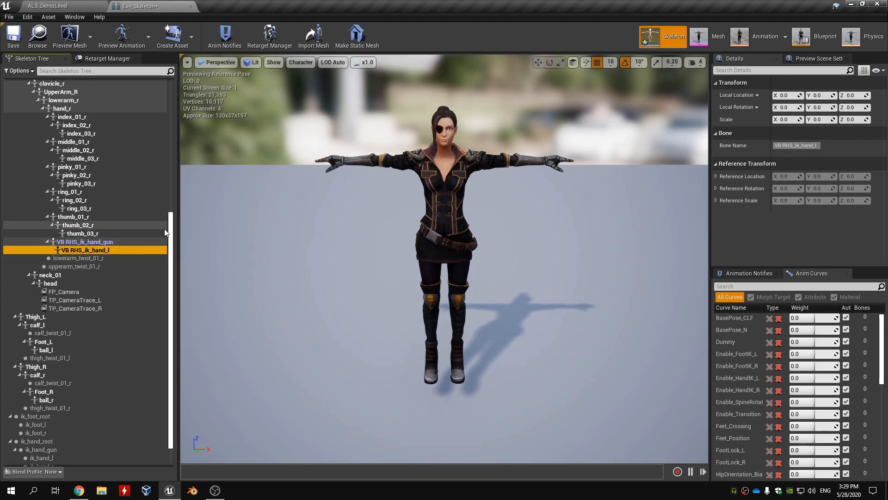
pyautogui.click(134, 244)
pyautogui.click(138, 249)
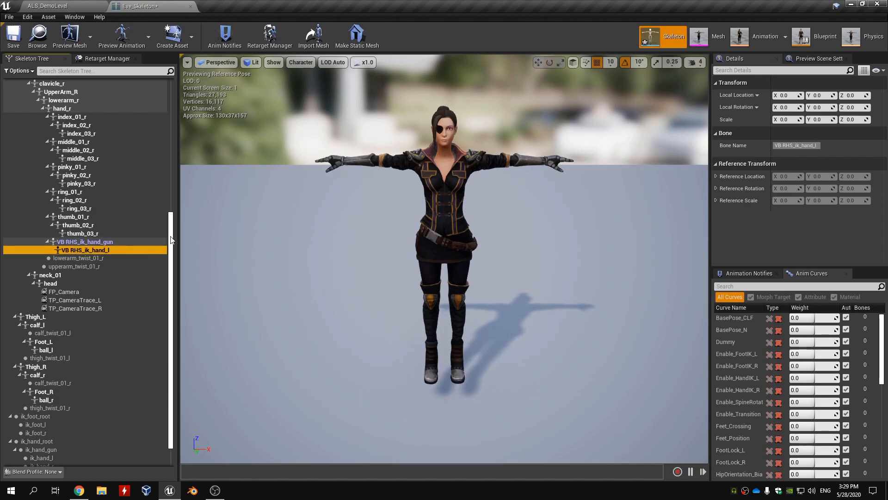
pyautogui.scroll(-1, 172, 301)
# Save Eve's skeleton and return to the ALS_DemoLevel editor
pyautogui.click(10, 46)
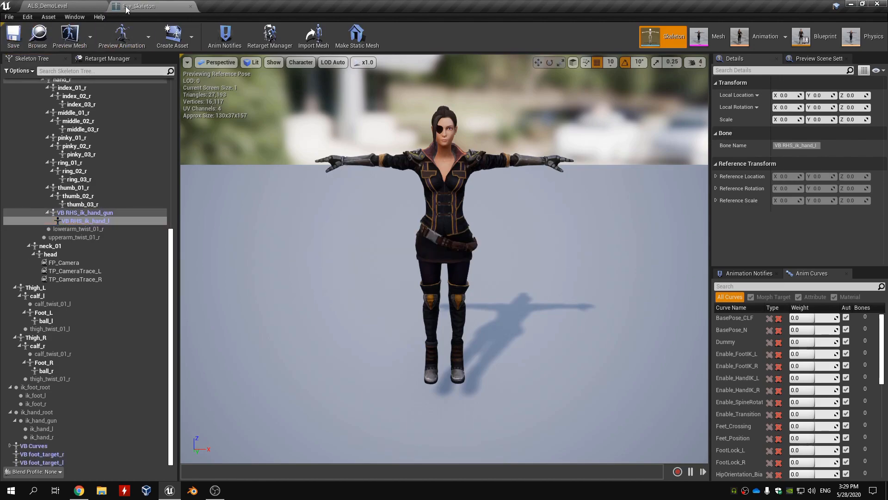
pyautogui.click(67, 3)
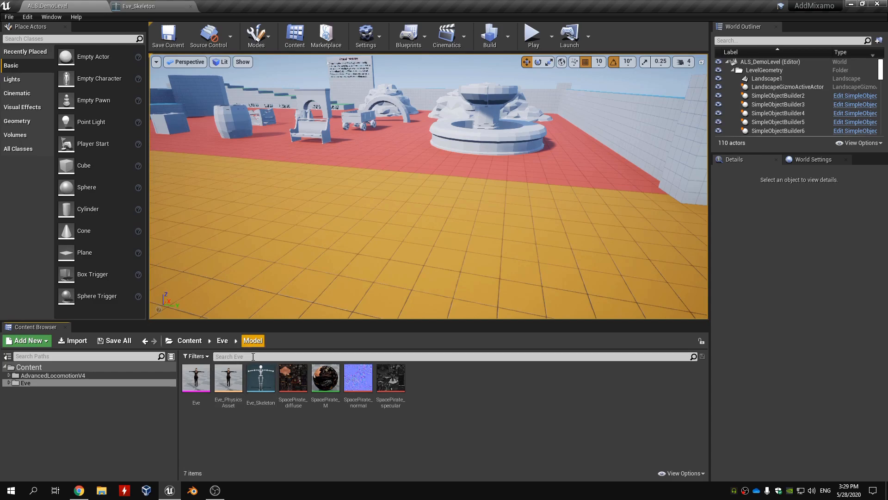
pyautogui.click(260, 388)
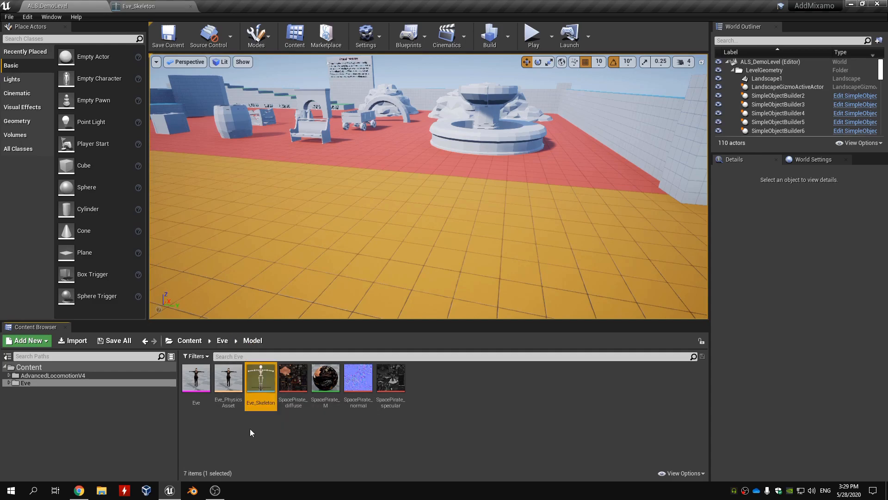
# Open the Eve_AnimBP animation blueprint from the Eve folder and look over its Event Graph
pyautogui.click(222, 340)
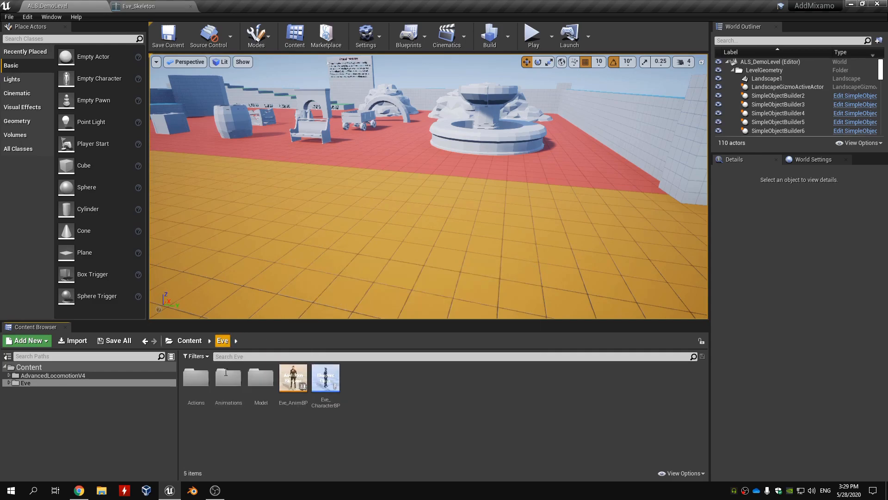
pyautogui.doubleClick(302, 407)
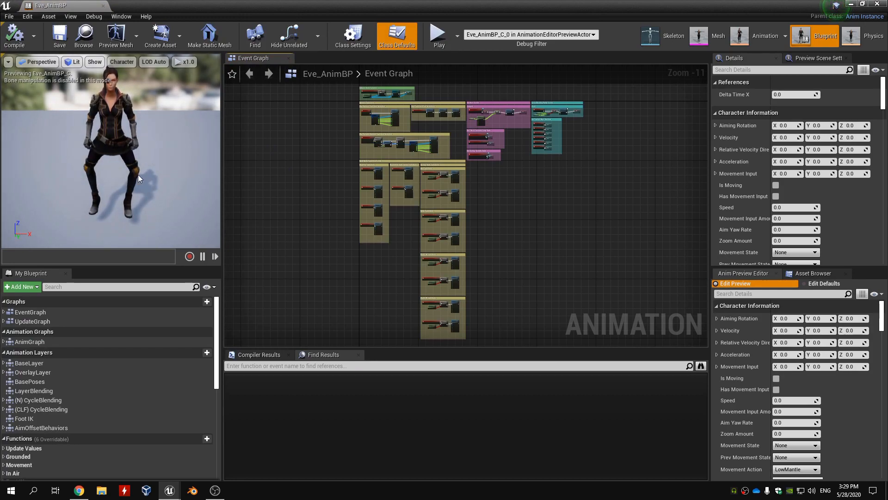
pyautogui.scroll(5, 292, 147)
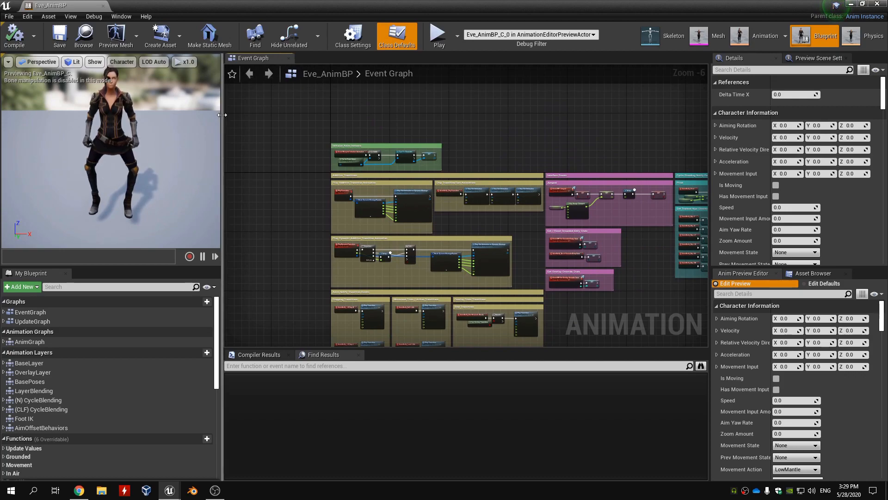
pyautogui.moveTo(392, 129); pyautogui.dragTo(375, 118, button='right')
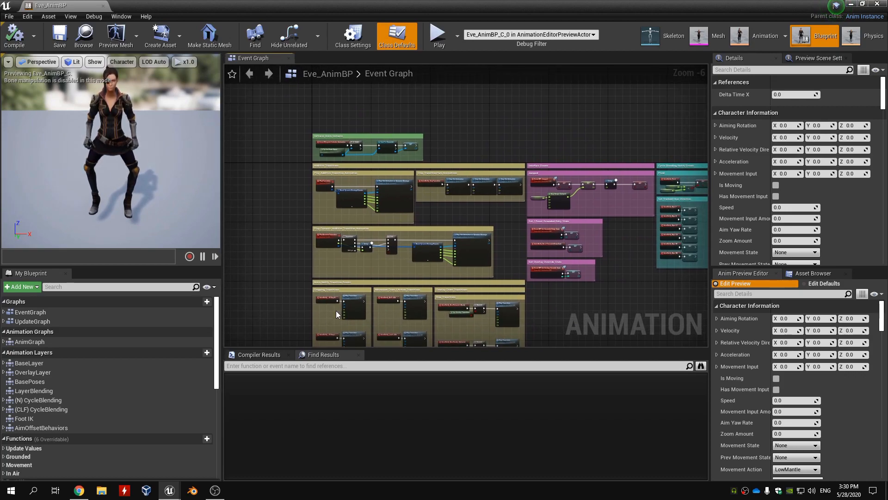
# Search the Eve animation blueprint for every reference to ik_foot
pyautogui.click(273, 358)
pyautogui.click(319, 355)
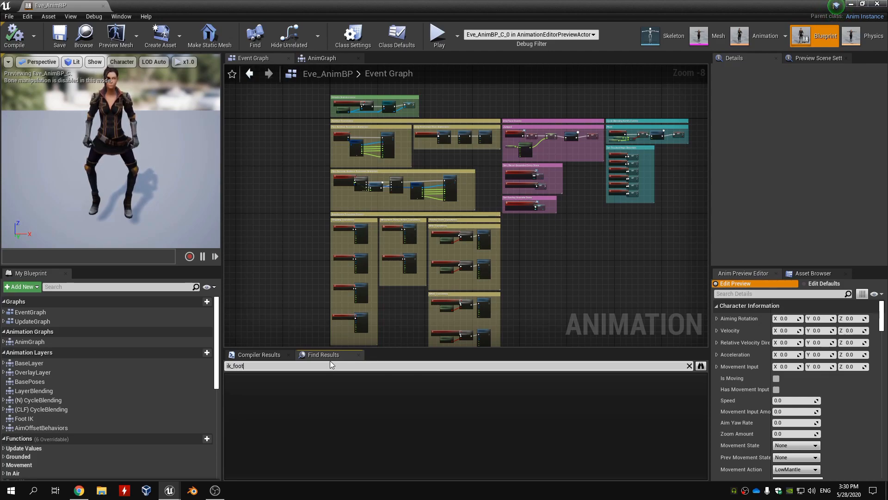
pyautogui.press('Return')
# In Update Foot IK, set the IKFoot Bone of the left-foot Set Foot Locking node to VB ik_foot_l
pyautogui.doubleClick(294, 401)
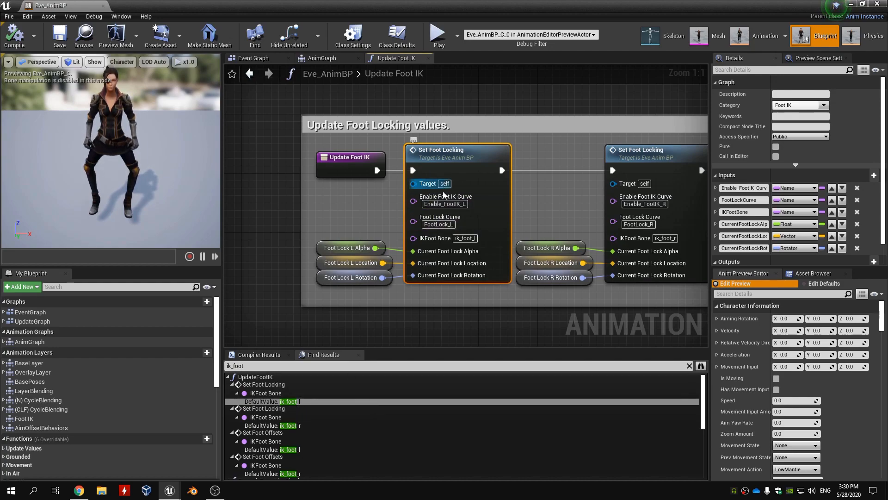
pyautogui.click(459, 239)
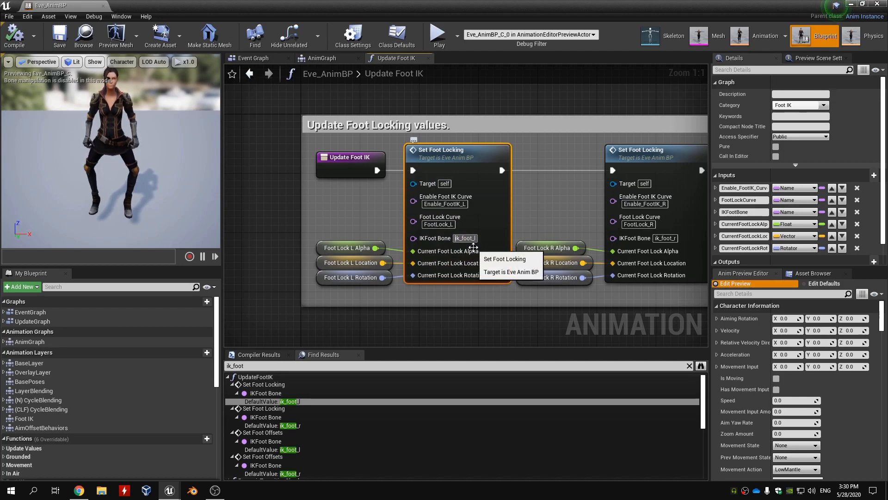
pyautogui.click(470, 310)
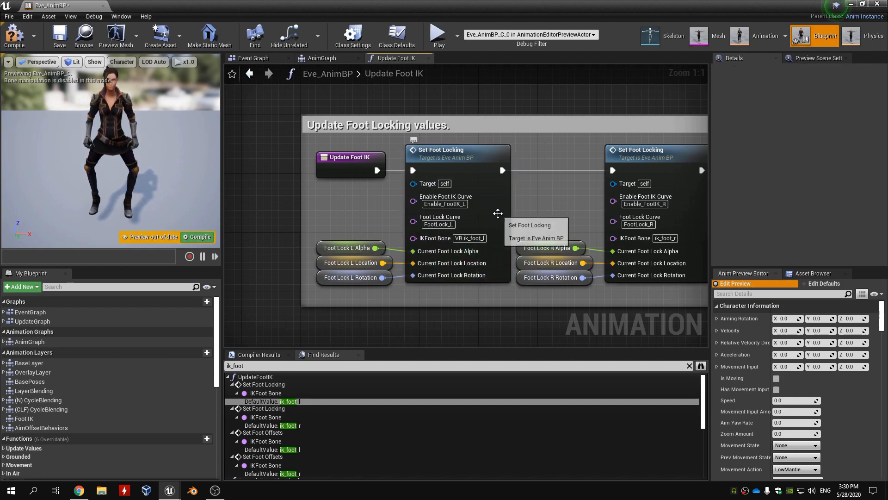
# Set the IKFoot Bone of the right-foot Set Foot Locking node to VB ik_foot_r
pyautogui.click(329, 424)
pyautogui.click(473, 229)
pyautogui.press('Home')
pyautogui.write('V')
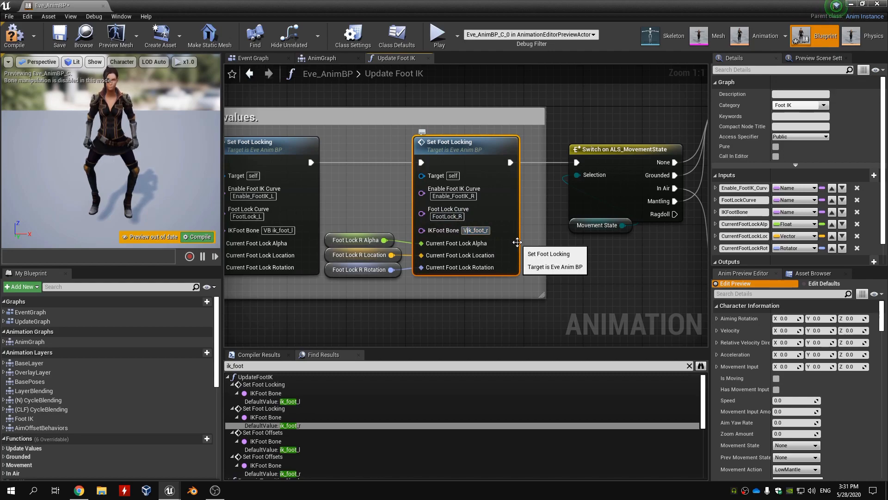
pyautogui.write('B')
pyautogui.click(565, 253)
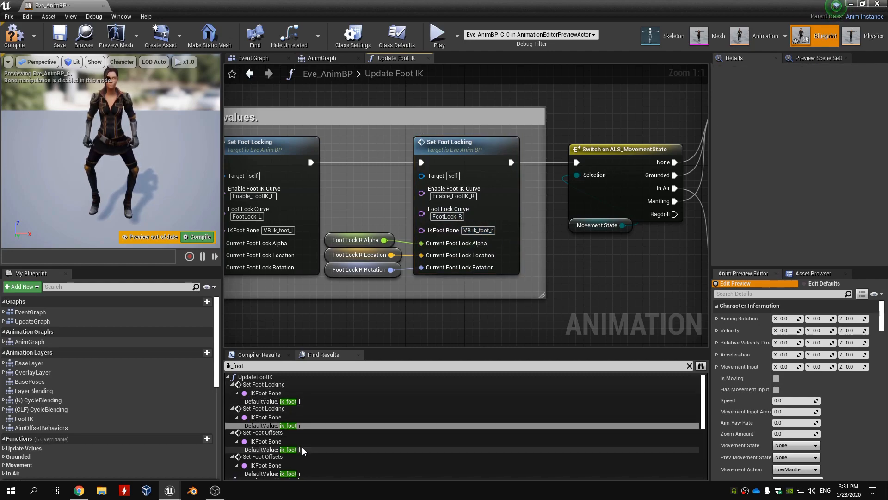
# Set the IKFoot Bone of the two Set Foot Offsets nodes to VB ik_foot_l for the left and VB ik_foot_r for the right foot
pyautogui.click(302, 447)
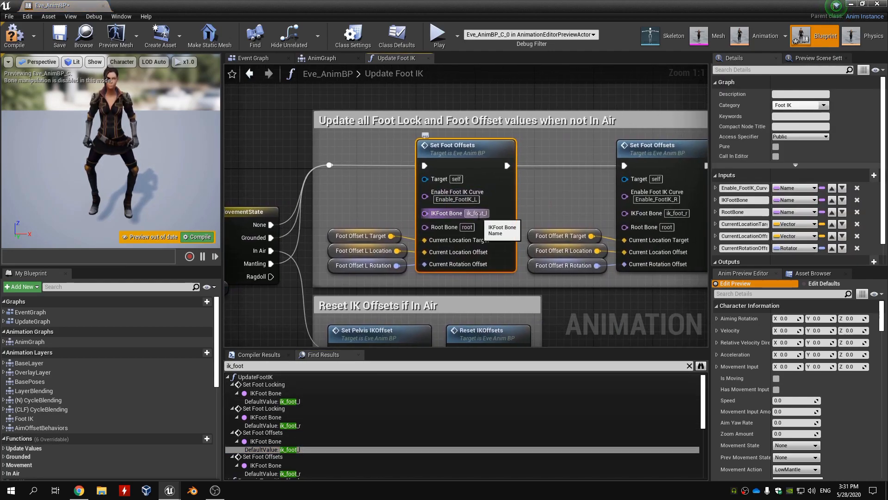
pyautogui.click(555, 284)
pyautogui.scroll(-2, 303, 472)
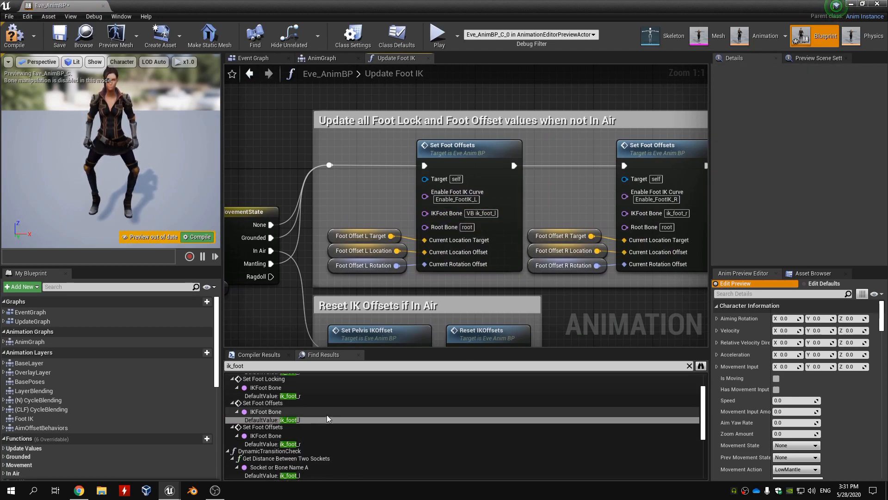
pyautogui.click(296, 443)
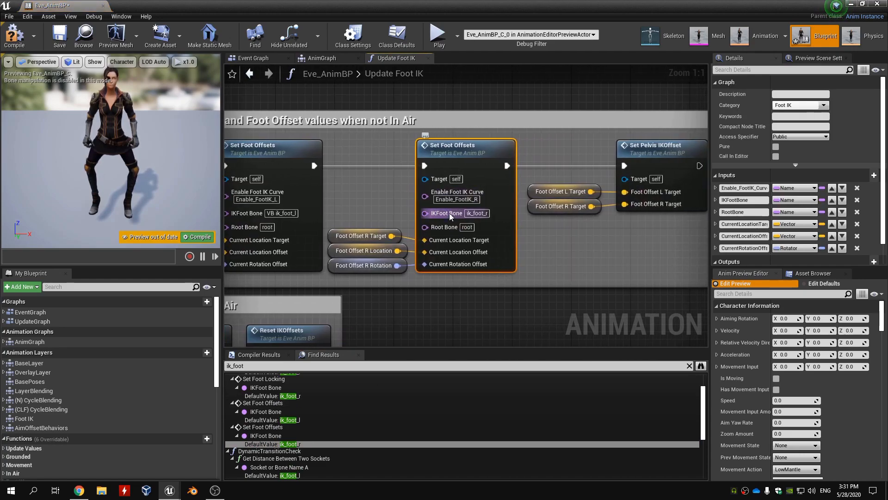
pyautogui.write('VB')
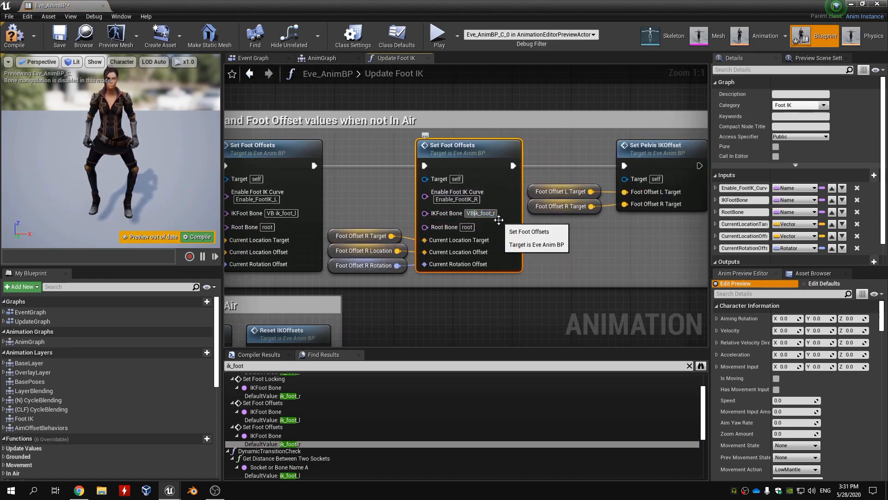
pyautogui.click(467, 318)
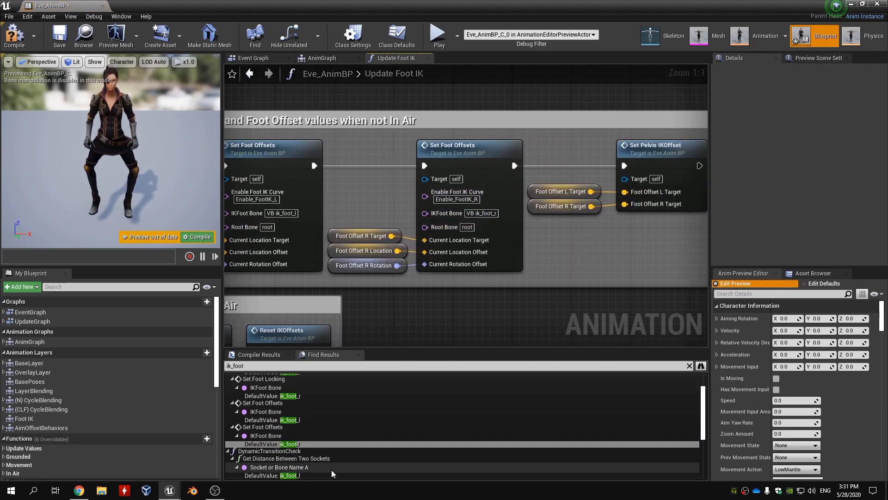
# In Dynamic Transition Check, set Socket or Bone Name A of the left-foot distance node to VB ik_foot_l
pyautogui.click(296, 475)
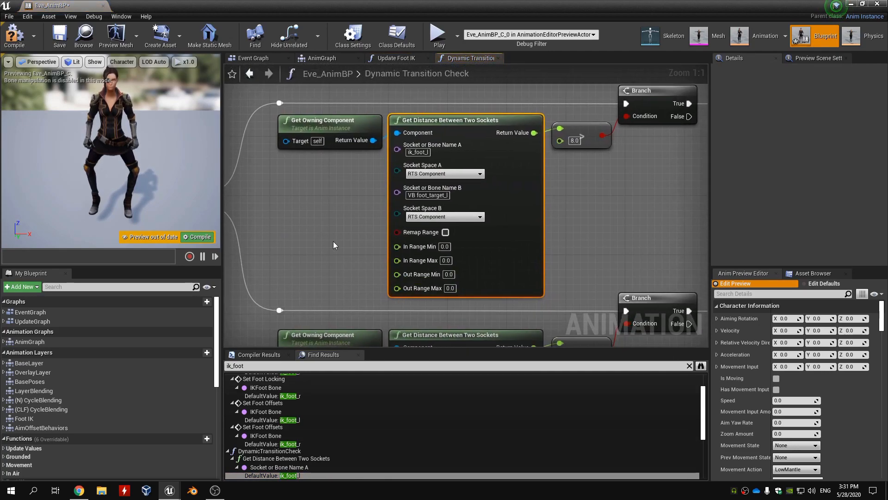
pyautogui.click(411, 153)
pyautogui.press('Home')
pyautogui.write('VB')
pyautogui.click(378, 218)
# Set Socket or Bone Name A of the right-foot Get Distance Between Two Sockets node to VB ik_foot_r
pyautogui.scroll(-4, 326, 418)
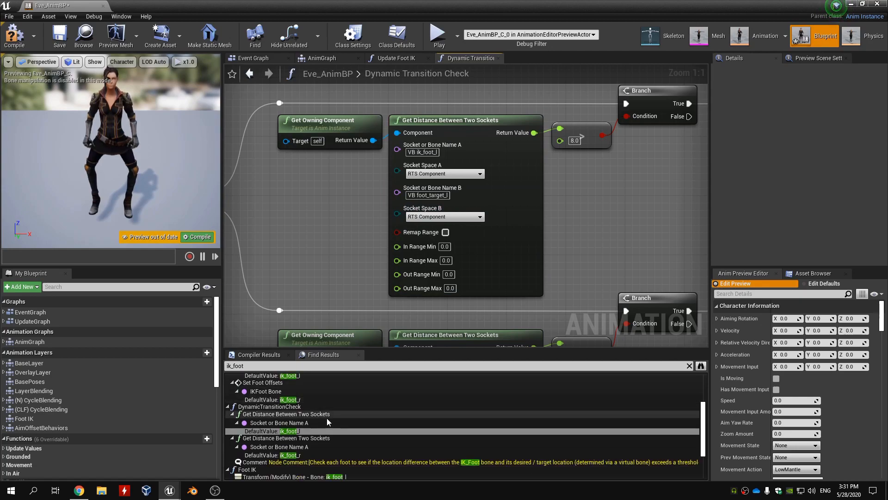
pyautogui.click(309, 441)
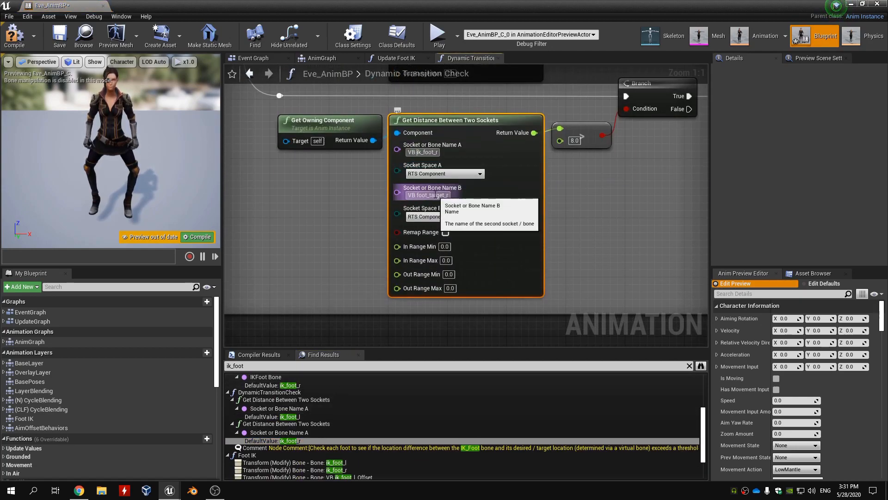
pyautogui.click(345, 228)
# In the Foot IK layer's Apply Foot Locking section, make the left Transform (Modify) Bone node modify VB ik_foot_l
pyautogui.scroll(-3, 326, 419)
pyautogui.click(326, 432)
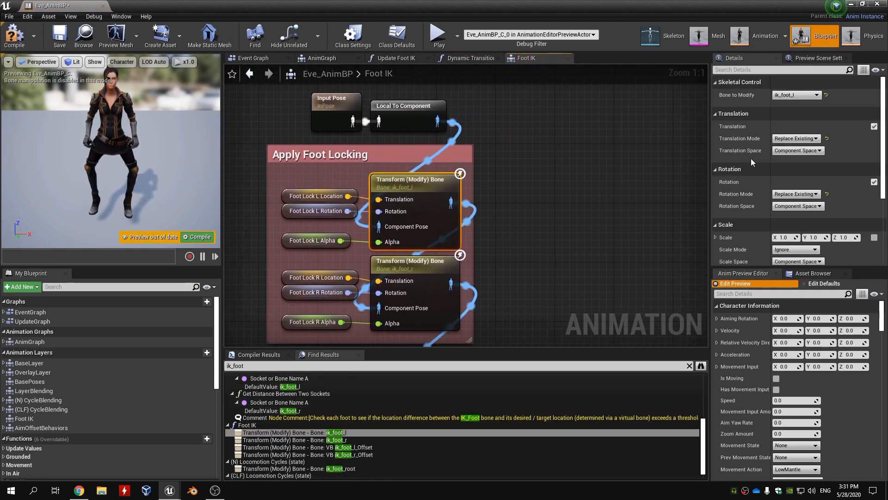
pyautogui.click(802, 98)
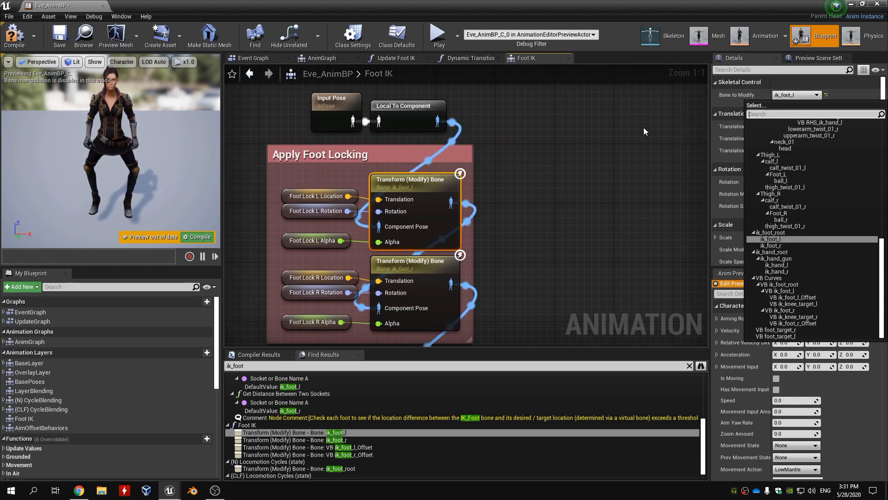
pyautogui.write('vb')
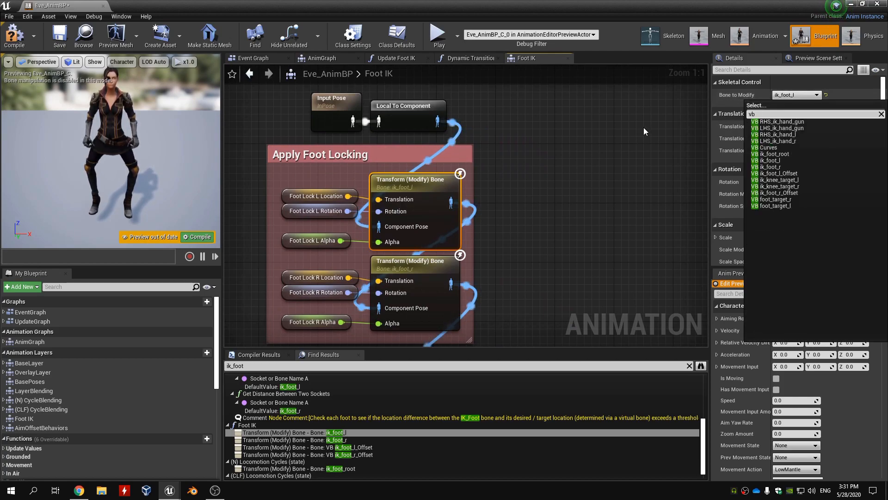
pyautogui.write(' ik_foot_l')
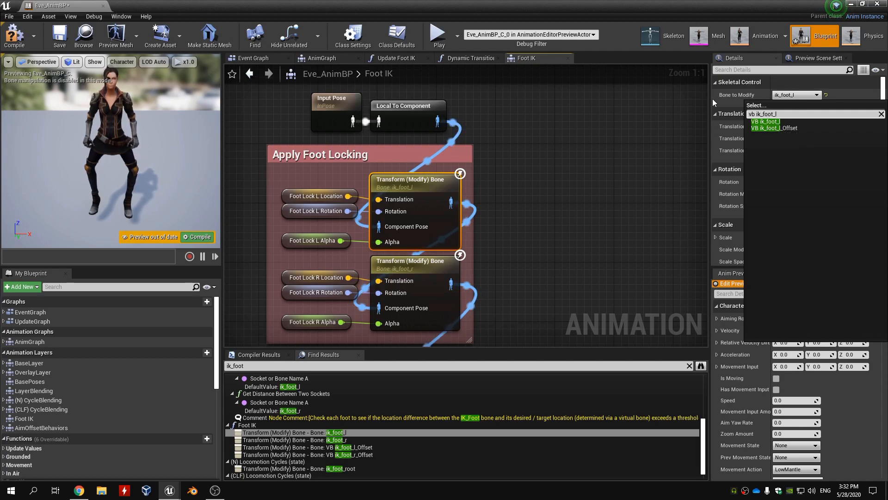
pyautogui.click(814, 121)
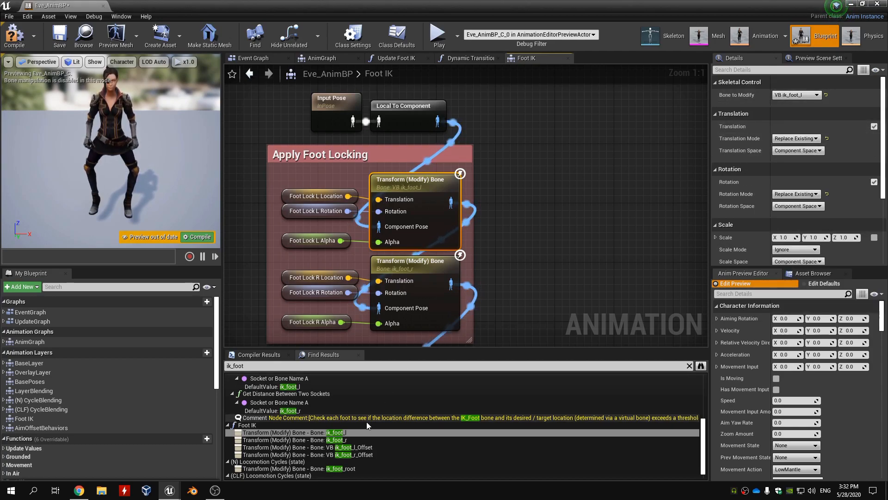
# Make the right Transform (Modify) Bone node in Apply Foot Locking modify VB ik_foot_r
pyautogui.click(357, 439)
pyautogui.click(809, 98)
pyautogui.write('vb ik_f')
pyautogui.press('BackSpace')
pyautogui.press('BackSpace')
pyautogui.press('BackSpace')
pyautogui.press('BackSpace')
pyautogui.press('BackSpace')
pyautogui.write('ik_foot_r')
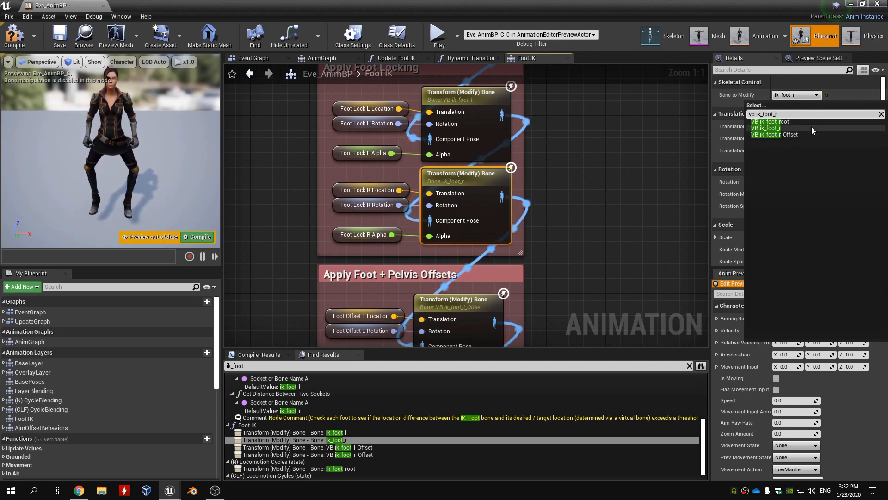
pyautogui.click(810, 134)
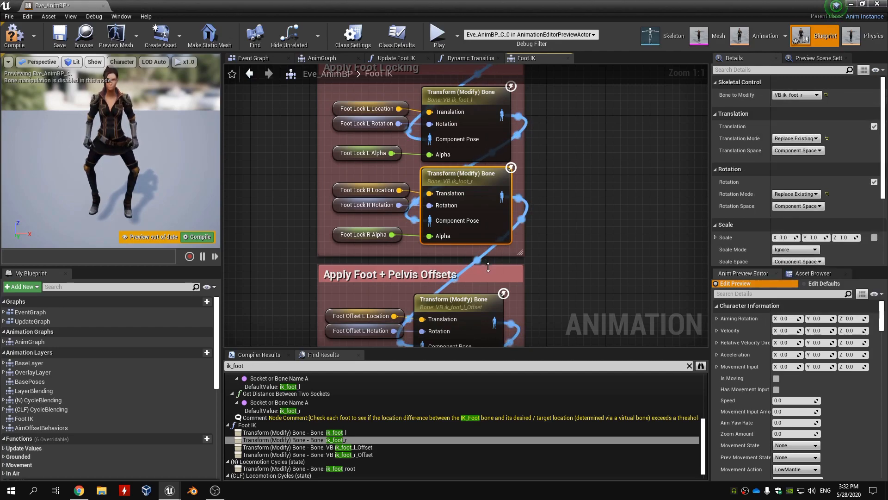
# In the (N) Locomotion Cycles state, set the diagonal-scaling Transform (Modify) Bone node's bone to VB ik_foot_root
pyautogui.click(378, 447)
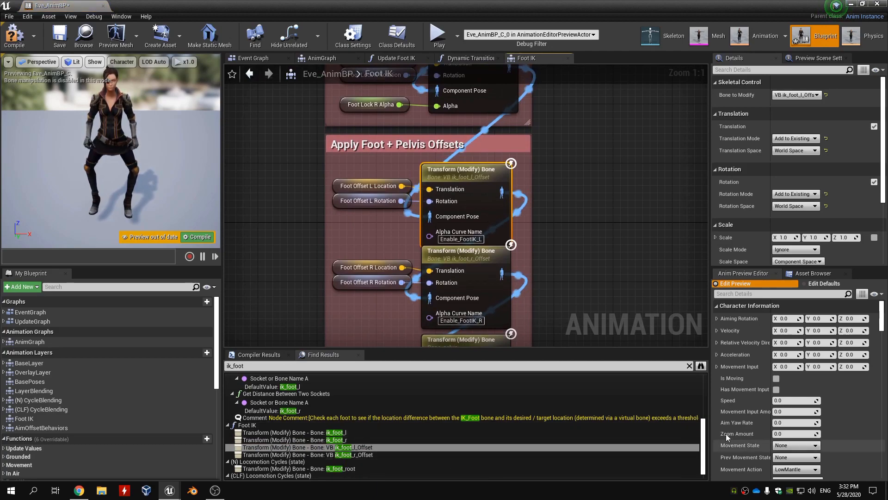
pyautogui.click(332, 447)
pyautogui.scroll(-1, 332, 447)
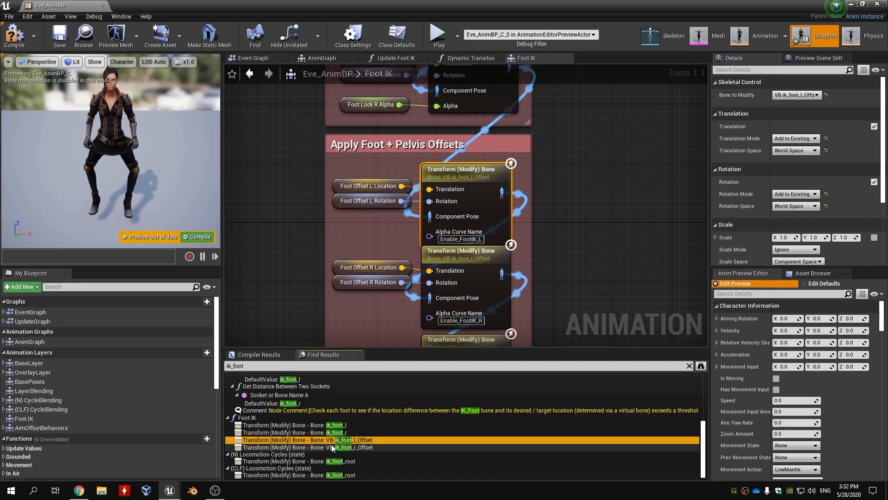
pyautogui.click(332, 446)
pyautogui.click(370, 458)
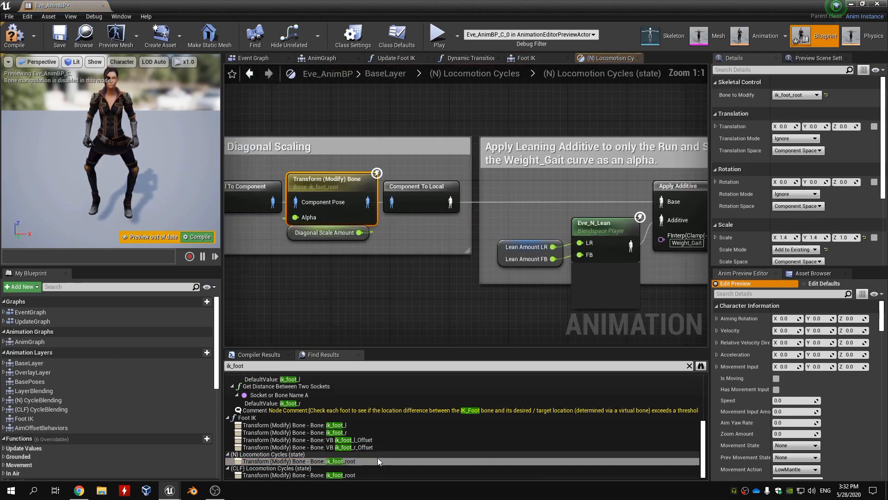
pyautogui.click(790, 98)
pyautogui.write('vb i')
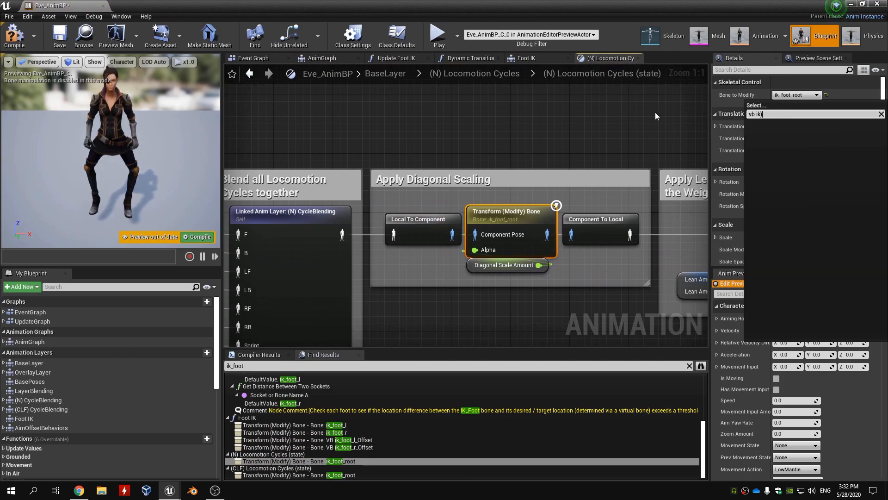
pyautogui.press('BackSpace')
pyautogui.write('ik_f')
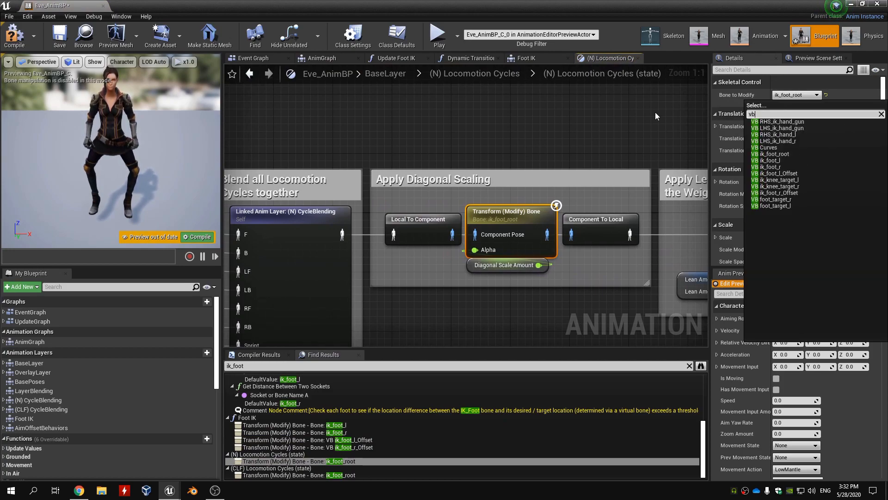
pyautogui.write('oot_root')
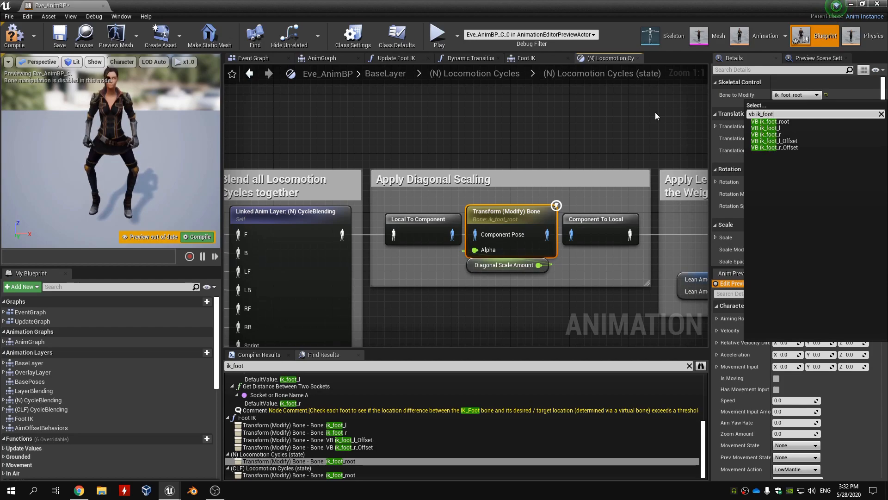
pyautogui.click(806, 121)
# In the (CLF) Locomotion Cycles state, set the diagonal-scaling Transform (Modify) Bone node's bone to VB ik_foot_root
pyautogui.doubleClick(375, 475)
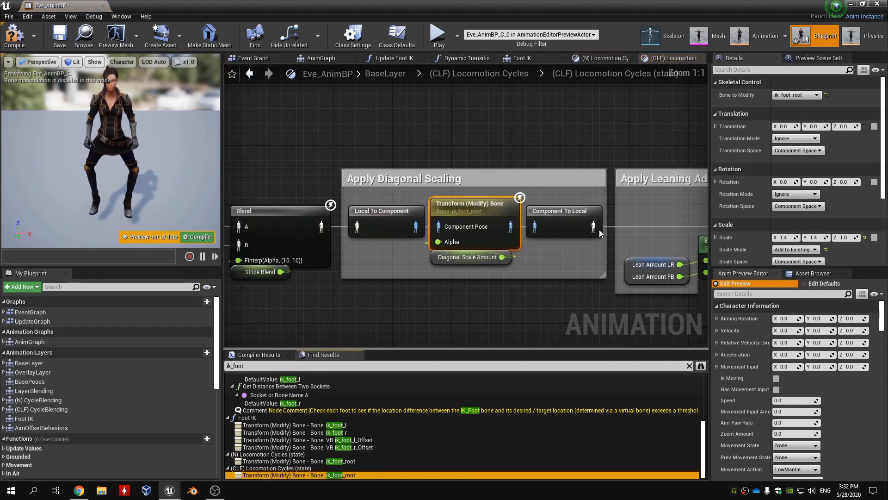
pyautogui.click(810, 95)
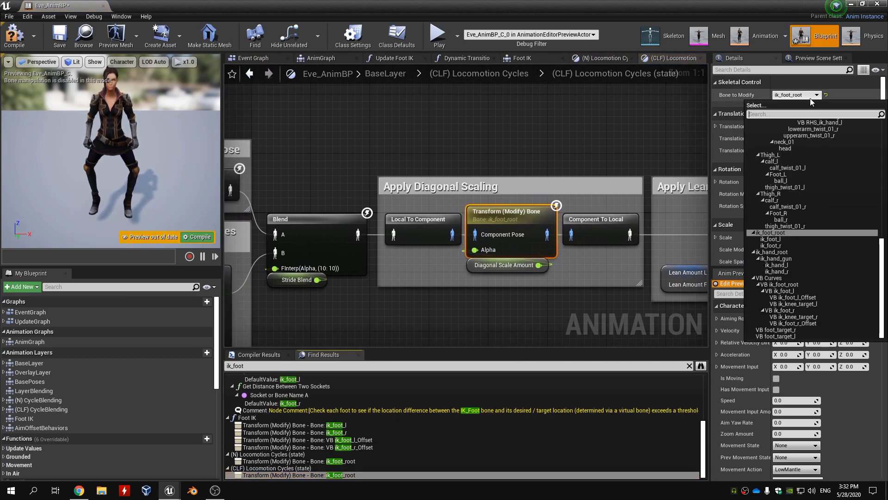
pyautogui.write('vb ik_foot_ro')
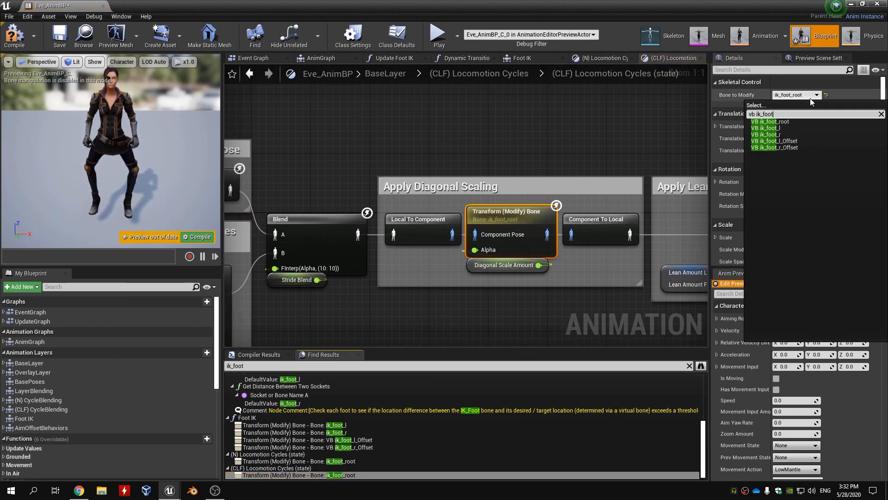
pyautogui.press('Return')
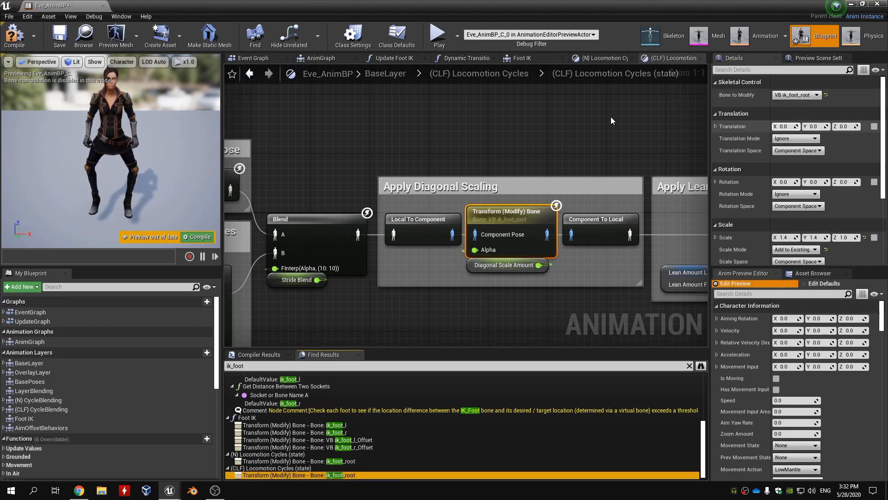
# Compile and save the animation blueprint, and close the opened locomotion, Foot IK and function graphs to return to the AnimGraph
pyautogui.click(59, 37)
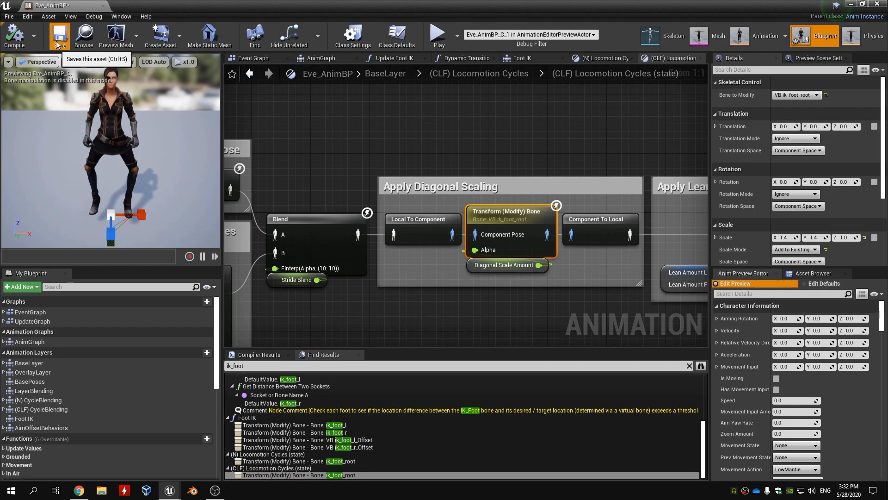
pyautogui.click(365, 137)
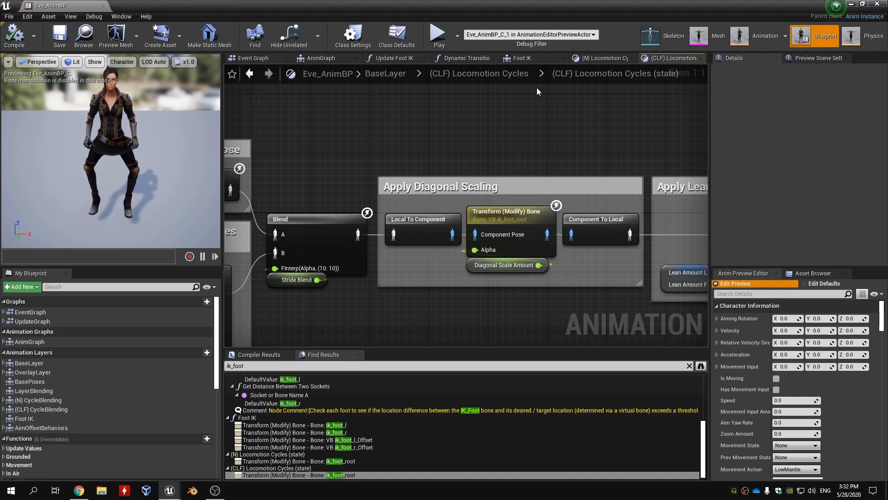
pyautogui.middleClick(665, 62)
pyautogui.middleClick(618, 60)
pyautogui.middleClick(554, 59)
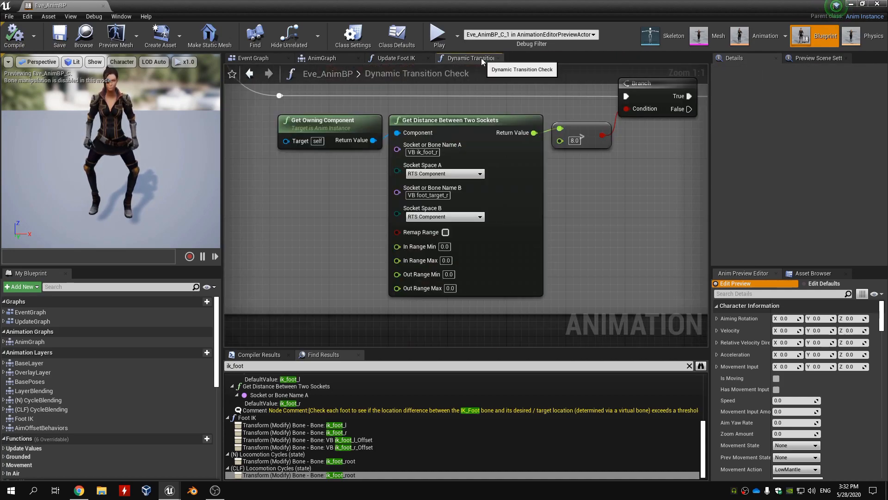
pyautogui.middleClick(457, 61)
pyautogui.middleClick(380, 60)
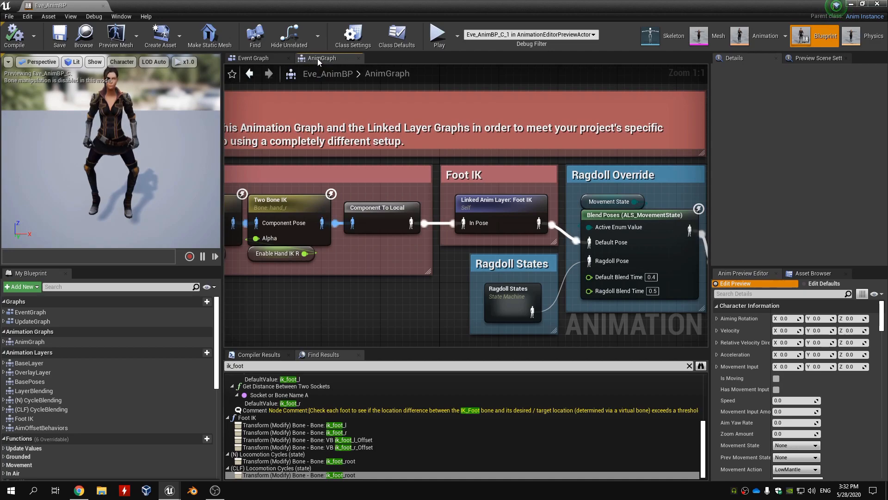
# Open the Foot IK layer graph and select the left foot's Transform (Modify) Bone node in Apply Foot + Pelvis Offsets
pyautogui.click(54, 341)
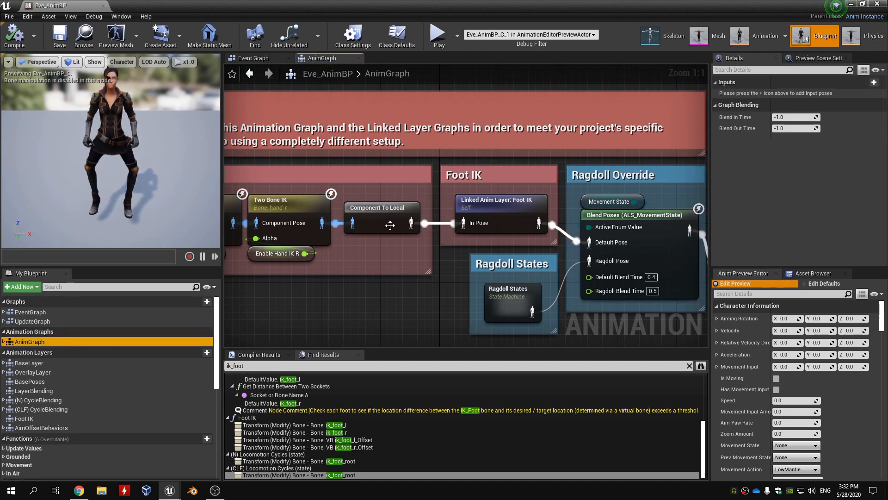
pyautogui.scroll(-6, 439, 245)
pyautogui.scroll(5, 509, 254)
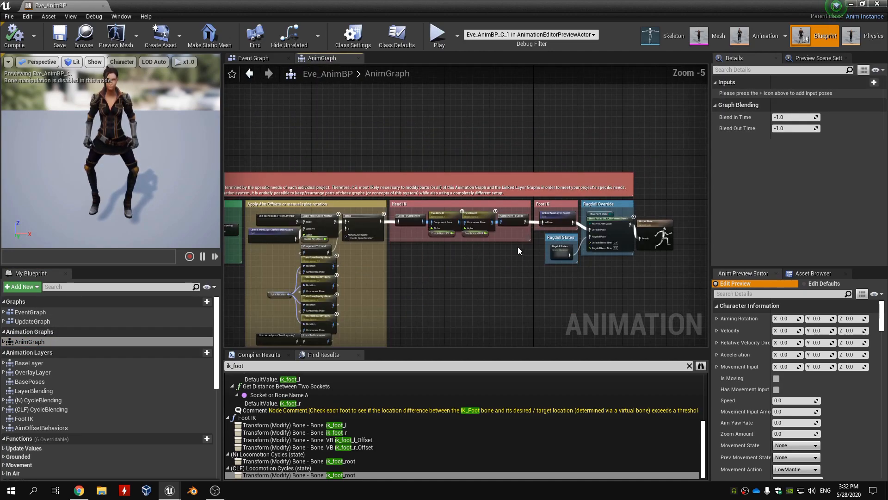
pyautogui.doubleClick(502, 238)
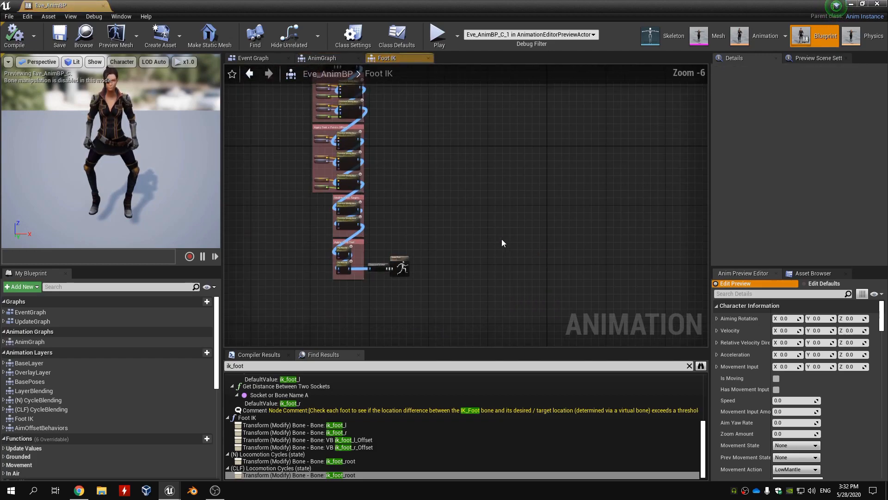
pyautogui.moveTo(484, 257); pyautogui.dragTo(656, 219, button='right')
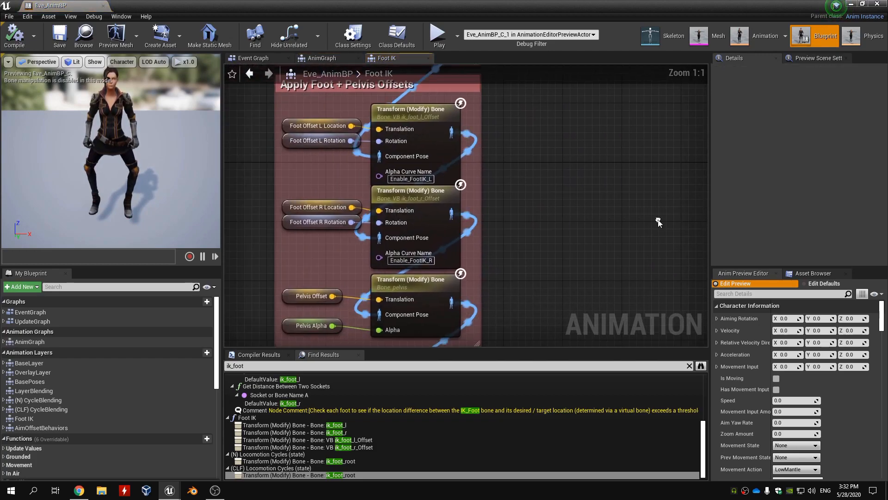
pyautogui.moveTo(525, 207); pyautogui.dragTo(598, 274, button='right')
pyautogui.scroll(-1, 604, 241)
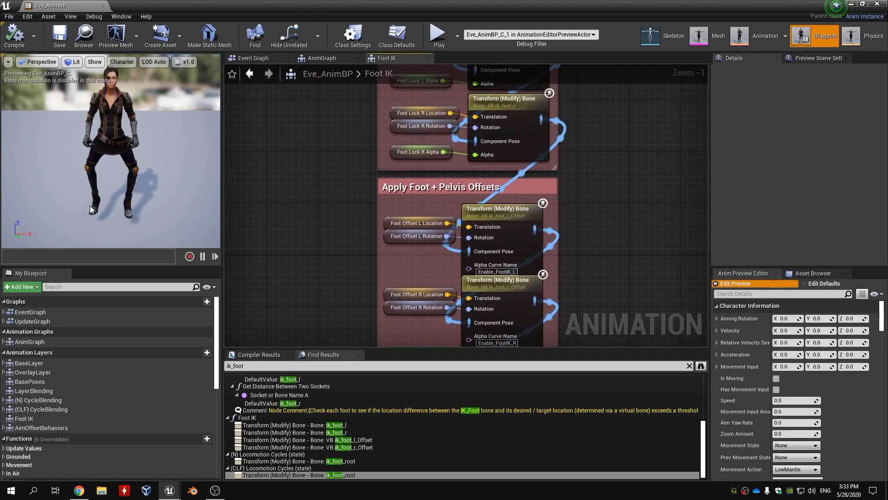
pyautogui.click(509, 224)
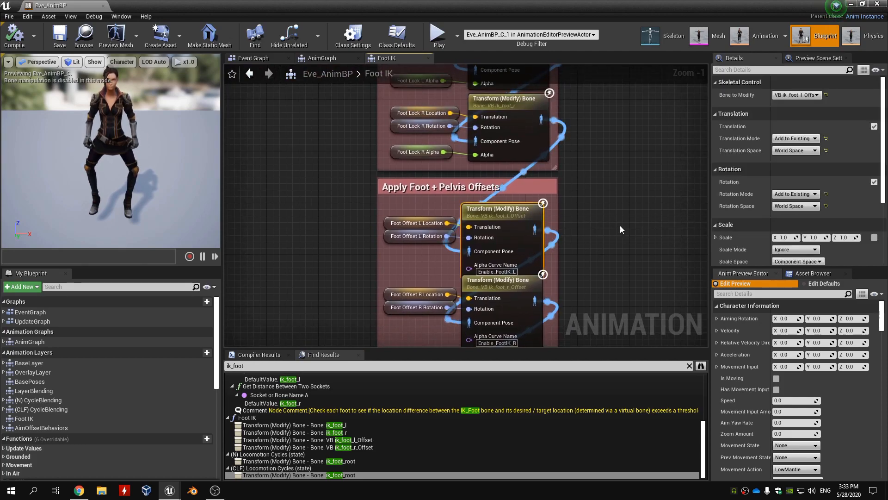
# Reset the translation of both Transform (Modify) Bone nodes in Modify Knee Targets to the default
pyautogui.moveTo(615, 251); pyautogui.dragTo(609, 166, button='right')
pyautogui.scroll(-3, 608, 198)
pyautogui.scroll(3, 623, 281)
pyautogui.moveTo(623, 280); pyautogui.dragTo(611, 152, button='right')
pyautogui.click(467, 156)
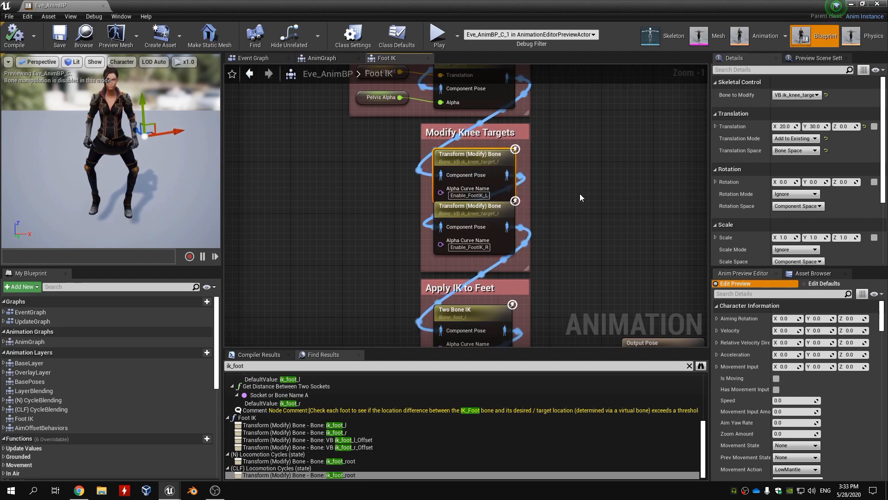
pyautogui.scroll(1, 579, 193)
pyautogui.moveTo(584, 184); pyautogui.dragTo(586, 205, button='right')
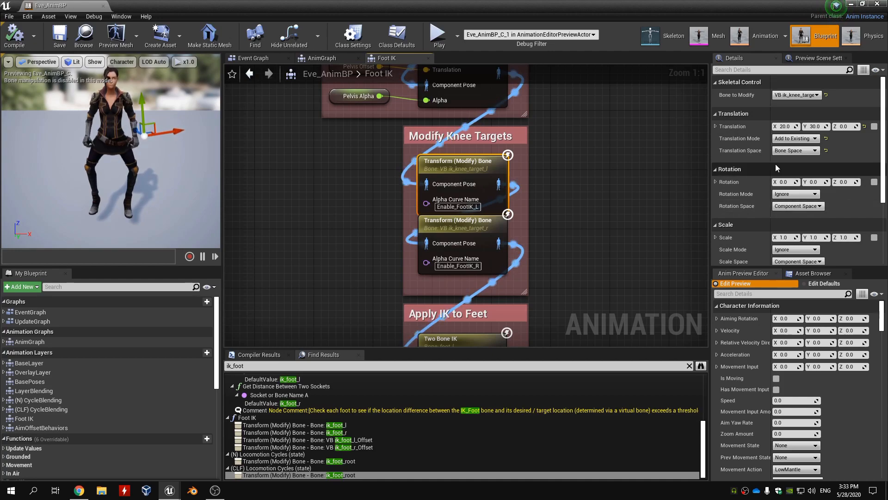
pyautogui.click(864, 126)
pyautogui.click(500, 225)
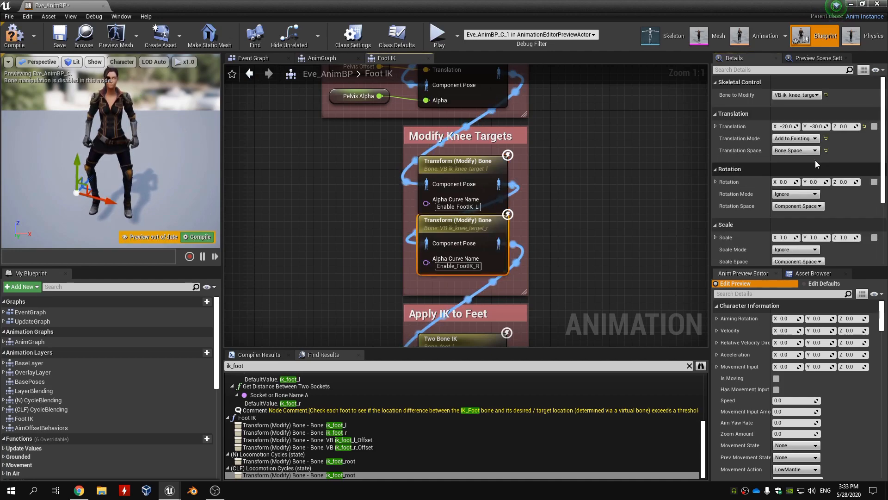
pyautogui.click(864, 126)
# Pause the preview and move the knee targets in front of the knees: left about (-1.8, 2.9, -33), right about (2.6, -4.5, -34)
pyautogui.click(475, 165)
pyautogui.moveTo(158, 163)
pyautogui.mouseDown()
pyautogui.moveTo(150, 170)
pyautogui.moveTo(158, 167)
pyautogui.mouseUp()
pyautogui.click(202, 256)
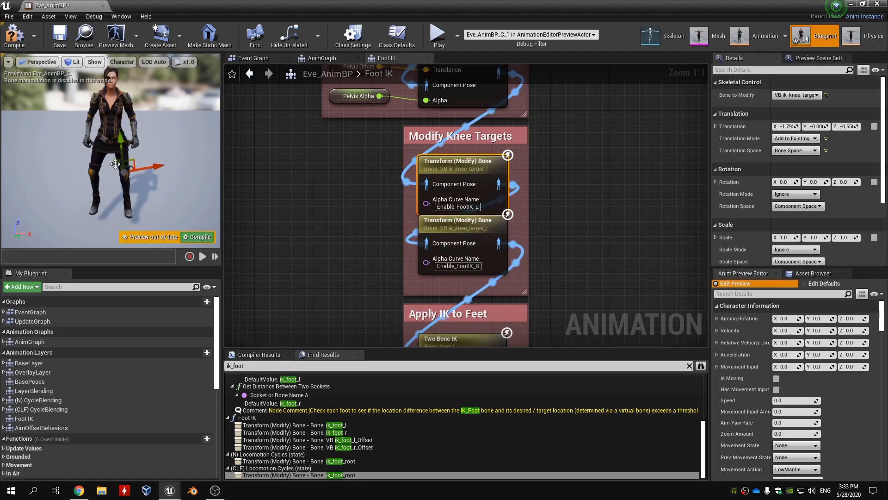
pyautogui.moveTo(138, 198); pyautogui.dragTo(89, 156, button='right')
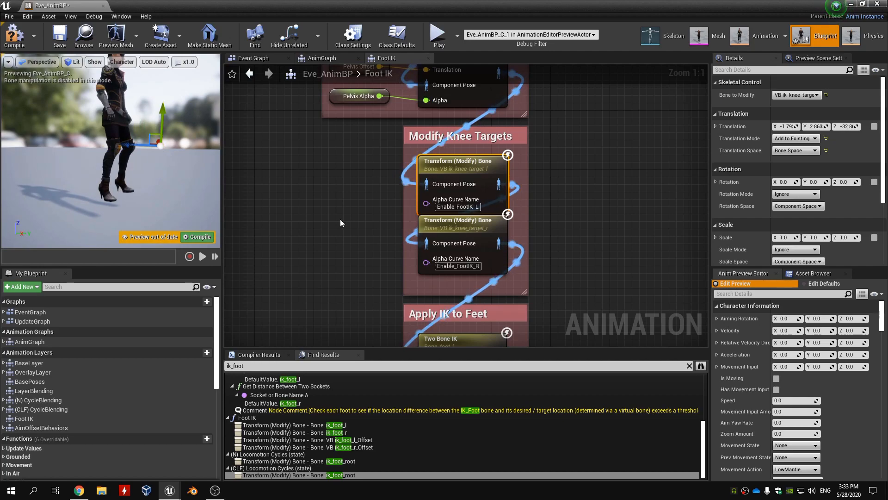
pyautogui.click(458, 226)
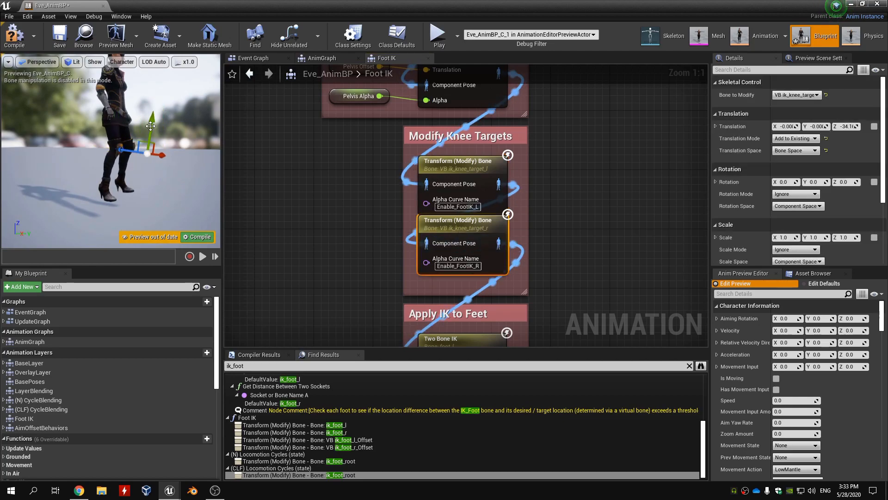
pyautogui.moveTo(130, 153); pyautogui.dragTo(123, 172, button='right')
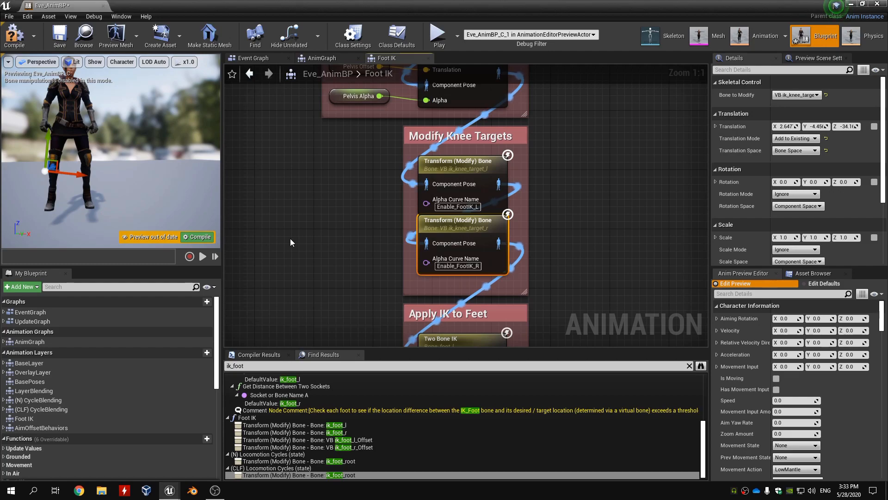
# Shift the left knee target sideways to a translation of about X -12.7, Y 3.9, Z -34
pyautogui.click(452, 188)
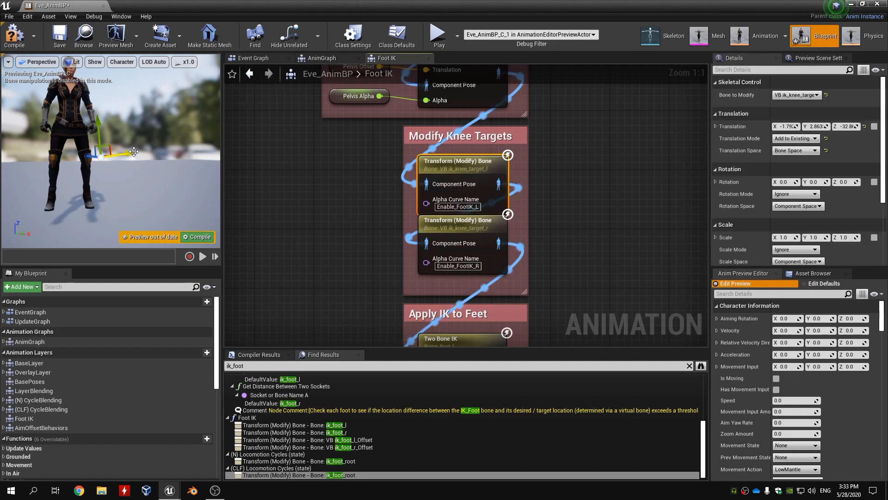
pyautogui.moveTo(118, 156)
pyautogui.mouseDown()
pyautogui.moveTo(157, 152)
pyautogui.moveTo(133, 150)
pyautogui.mouseUp()
pyautogui.keyDown('alt'); pyautogui.moveTo(68, 187); pyautogui.dragTo(185, 187); pyautogui.keyUp('alt')
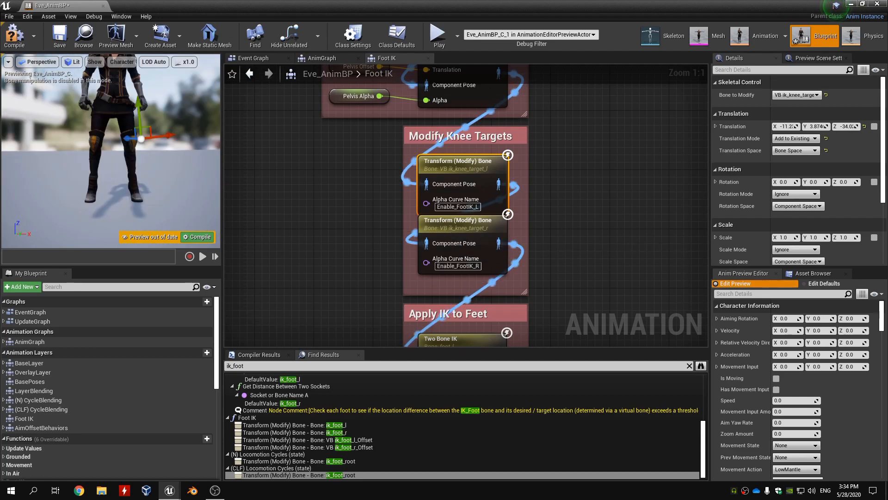
pyautogui.moveTo(111, 153); pyautogui.dragTo(128, 134)
# Shift the right knee target to a translation of about X 5.9, Y 6.7, Z -38.2
pyautogui.click(429, 217)
pyautogui.moveTo(51, 135); pyautogui.dragTo(51, 116)
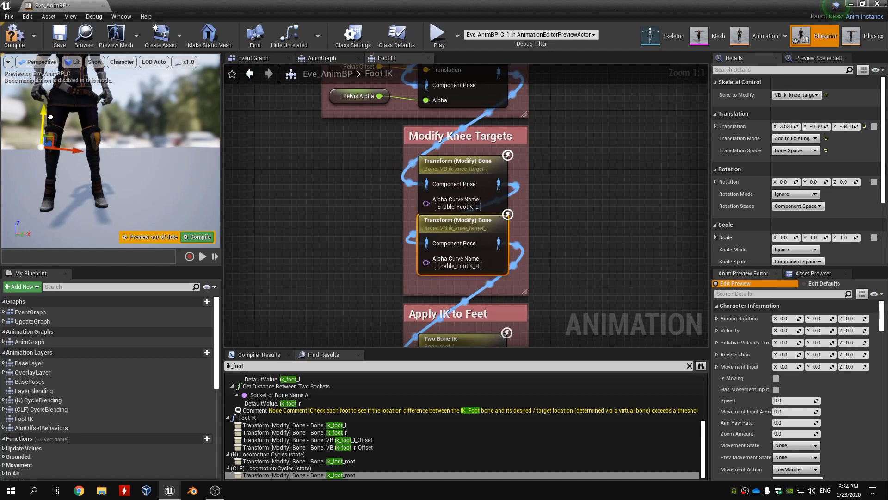
pyautogui.moveTo(70, 148); pyautogui.dragTo(76, 148)
pyautogui.moveTo(76, 149); pyautogui.dragTo(43, 153, button='right')
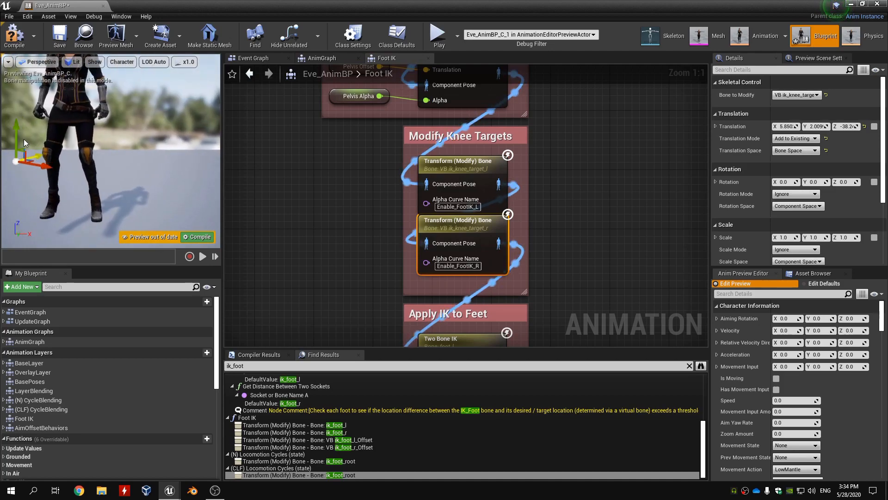
pyautogui.moveTo(19, 131); pyautogui.dragTo(20, 121)
pyautogui.moveTo(32, 139); pyautogui.dragTo(60, 135, button='right')
pyautogui.press('f')
# Try to shift the effector of the right foot's Two Bone IK node in Apply IK to Feet, and undo the change
pyautogui.scroll(-3, 550, 231)
pyautogui.moveTo(558, 252); pyautogui.dragTo(546, 111, button='right')
pyautogui.click(478, 158)
pyautogui.moveTo(535, 170); pyautogui.dragTo(528, 176, button='right')
pyautogui.scroll(4, 528, 175)
pyautogui.click(435, 225)
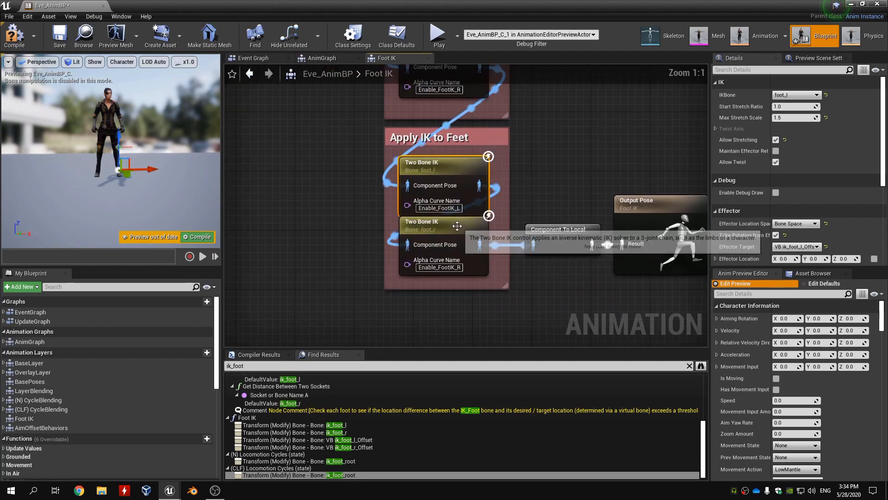
pyautogui.scroll(4, 129, 199)
pyautogui.scroll(-3, 129, 199)
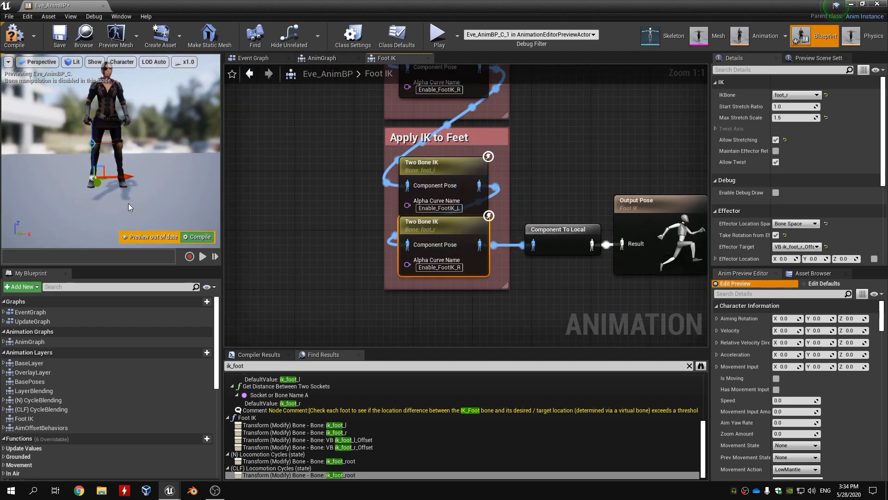
pyautogui.moveTo(132, 219); pyautogui.dragTo(132, 190, button='right')
pyautogui.moveTo(131, 218); pyautogui.dragTo(95, 241, button='middle')
pyautogui.moveTo(121, 217); pyautogui.dragTo(203, 222, button='right')
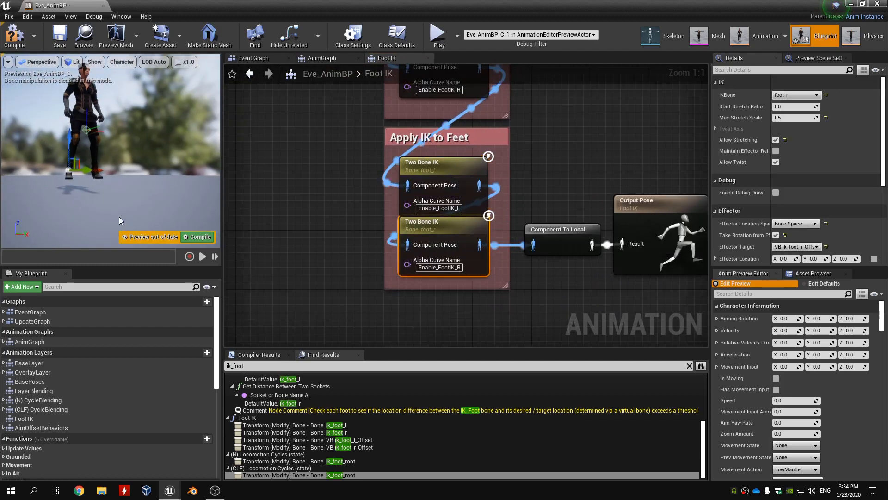
pyautogui.moveTo(119, 217); pyautogui.dragTo(76, 207, button='middle')
pyautogui.moveTo(118, 147)
pyautogui.mouseDown()
pyautogui.moveTo(117, 156)
pyautogui.moveTo(112, 147)
pyautogui.mouseUp()
pyautogui.hotkey('ctrl', 'z')
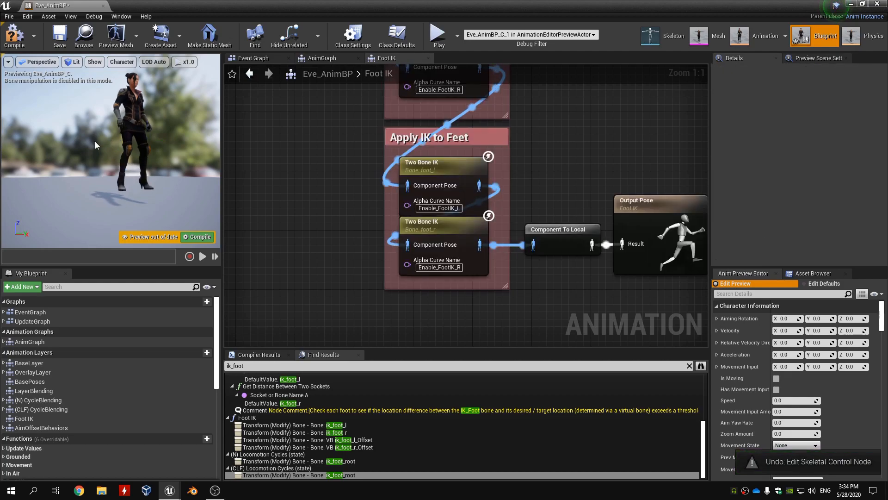
# Check the placement of the left and right knee targets around Eve's legs in the preview
pyautogui.moveTo(570, 127); pyautogui.dragTo(549, 226, button='right')
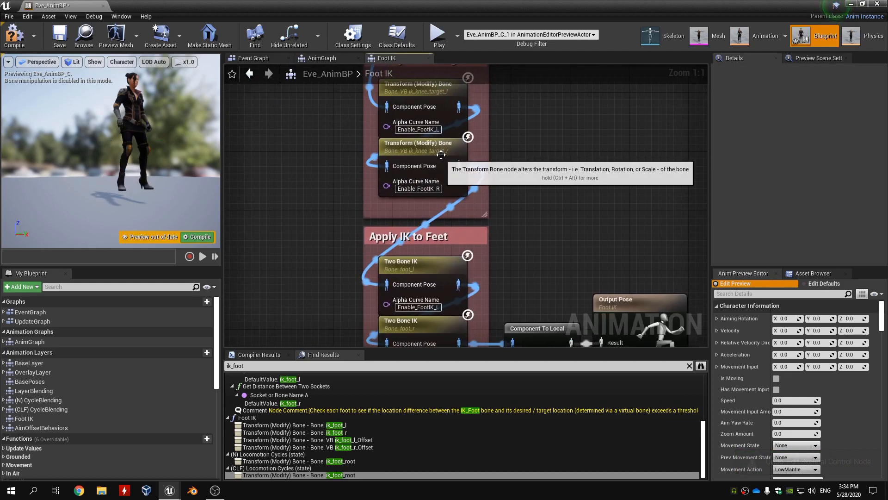
pyautogui.click(440, 156)
pyautogui.moveTo(516, 153); pyautogui.dragTo(510, 207, button='right')
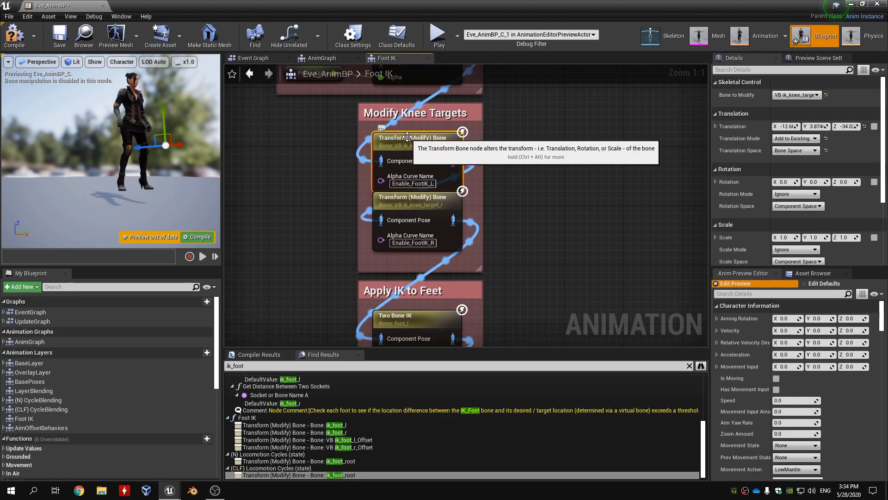
pyautogui.click(413, 146)
pyautogui.keyDown('alt'); pyautogui.moveTo(111, 158); pyautogui.dragTo(185, 158); pyautogui.keyUp('alt')
pyautogui.moveTo(185, 157); pyautogui.dragTo(233, 158, button='middle')
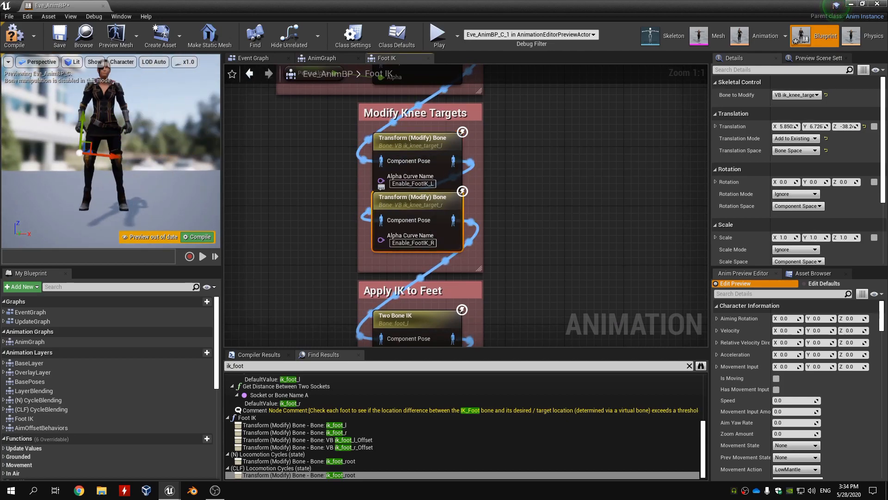
# Compile and save the animation blueprint, and dock its editor into the level editor window
pyautogui.click(58, 37)
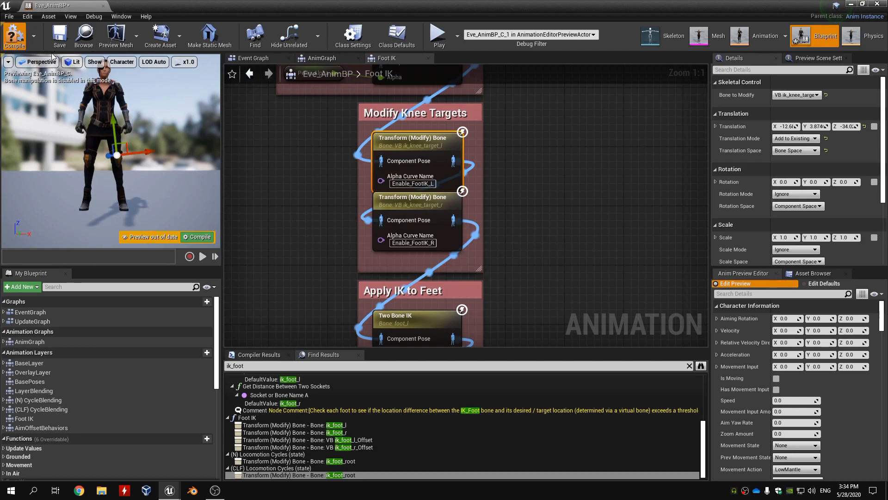
pyautogui.click(64, 45)
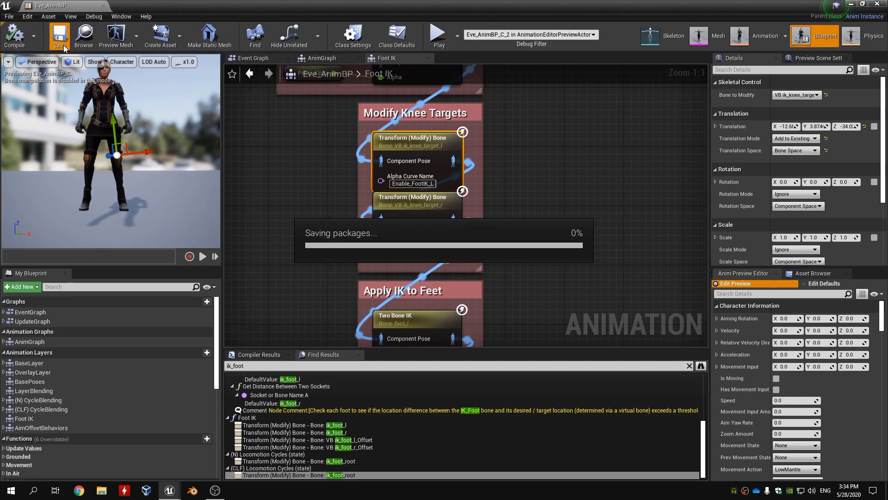
pyautogui.moveTo(80, 6); pyautogui.dragTo(221, 4)
pyautogui.middleClick(130, 7)
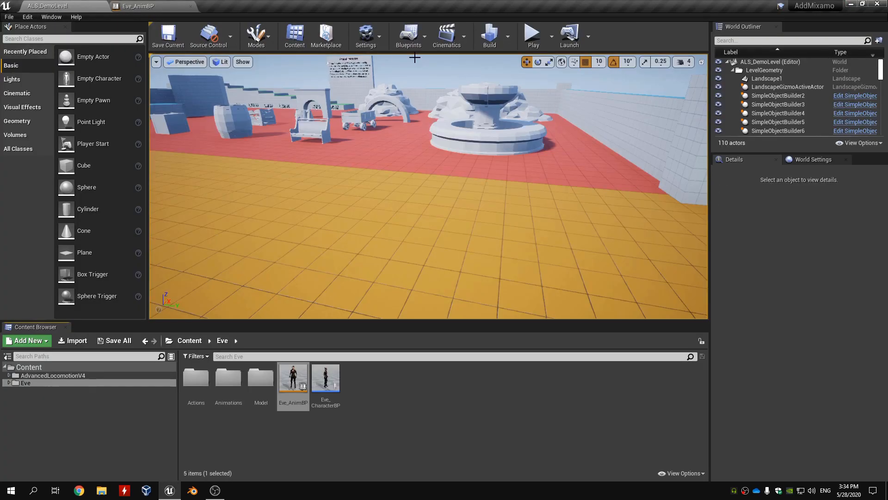
# Play ALS_DemoLevel and walk Eve across the floor and green hills to check her leg posture, and stop the session
pyautogui.click(542, 46)
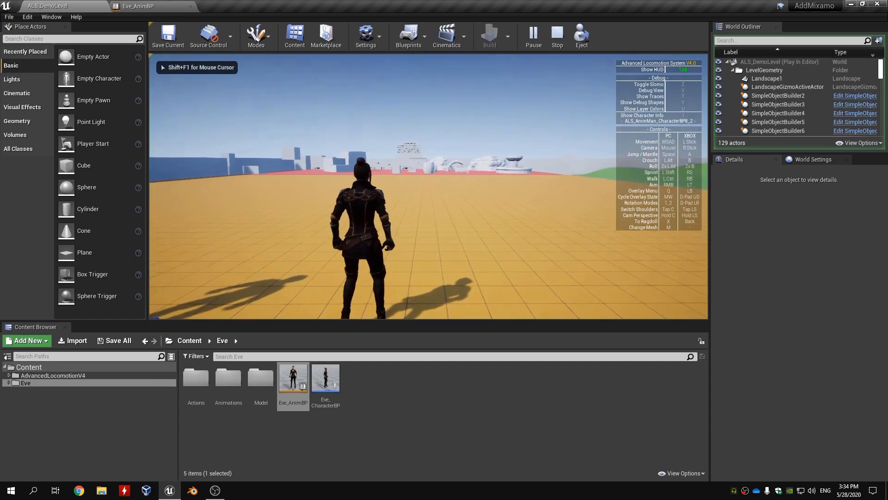
pyautogui.press('w')
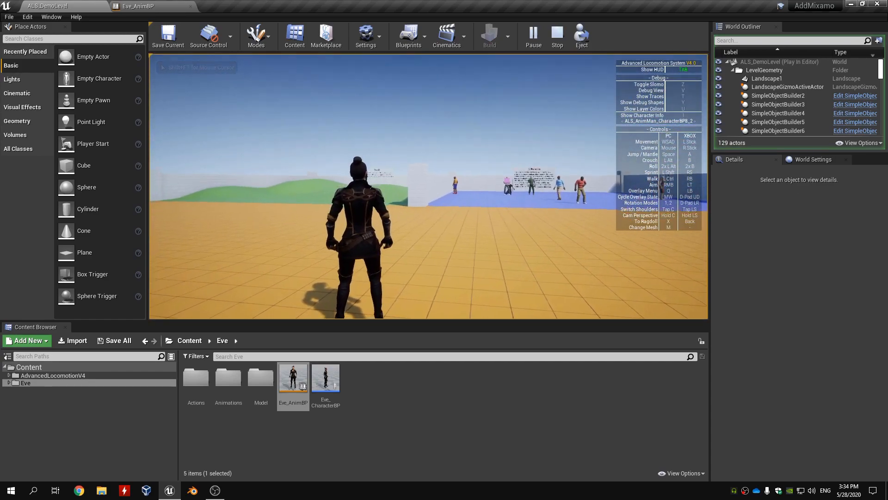
pyautogui.press('w')
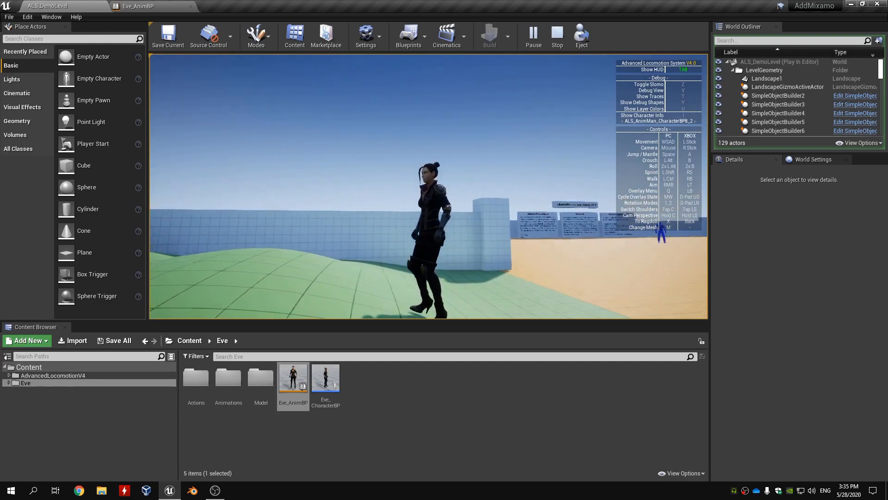
pyautogui.press('Escape')
# Clear the effector location of the left foot's Two Bone IK node and set it to about X -2.58, Y -2.50
pyautogui.click(152, 6)
pyautogui.moveTo(553, 233); pyautogui.dragTo(553, 122, button='right')
pyautogui.click(444, 205)
pyautogui.moveTo(549, 201); pyautogui.dragTo(558, 172, button='right')
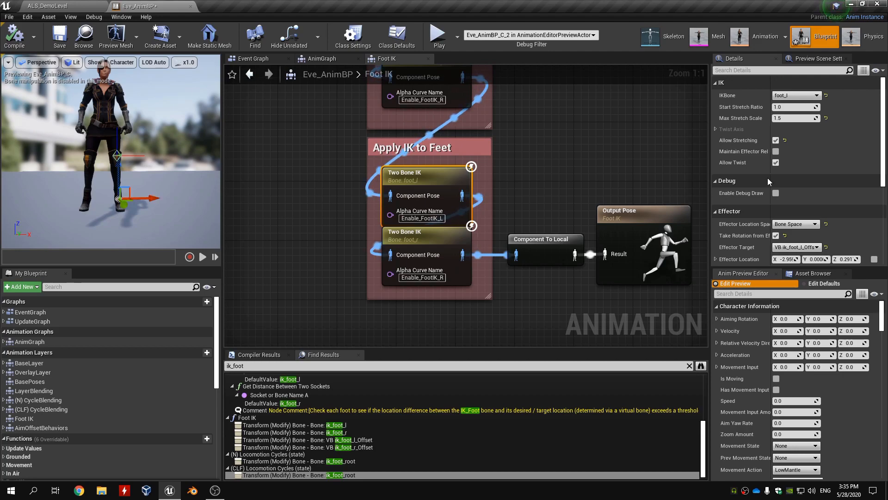
pyautogui.scroll(-3, 797, 145)
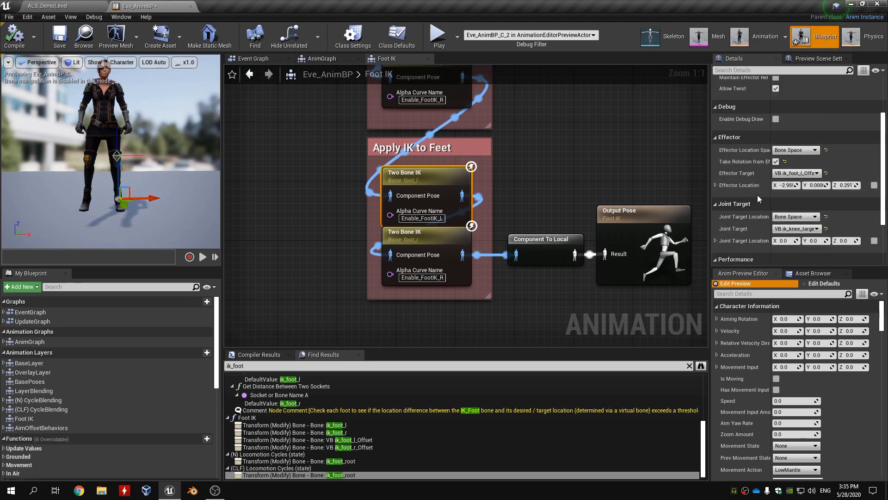
pyautogui.click(715, 186)
pyautogui.click(826, 197)
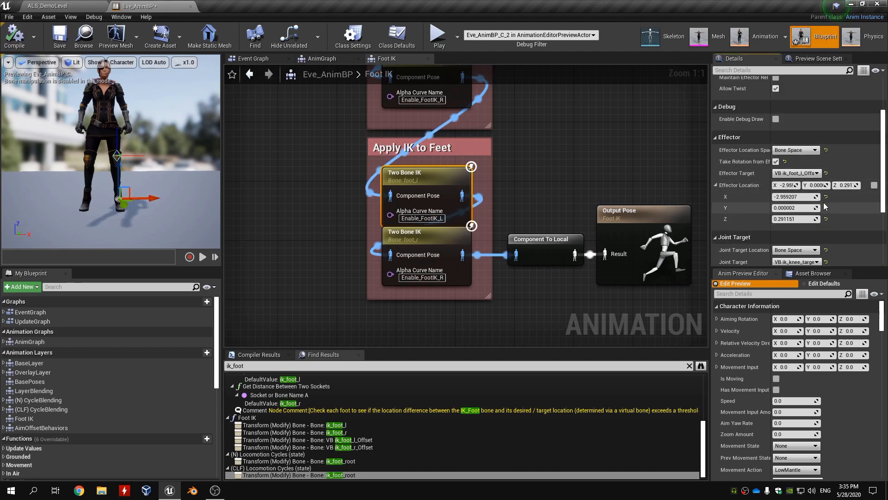
pyautogui.click(826, 208)
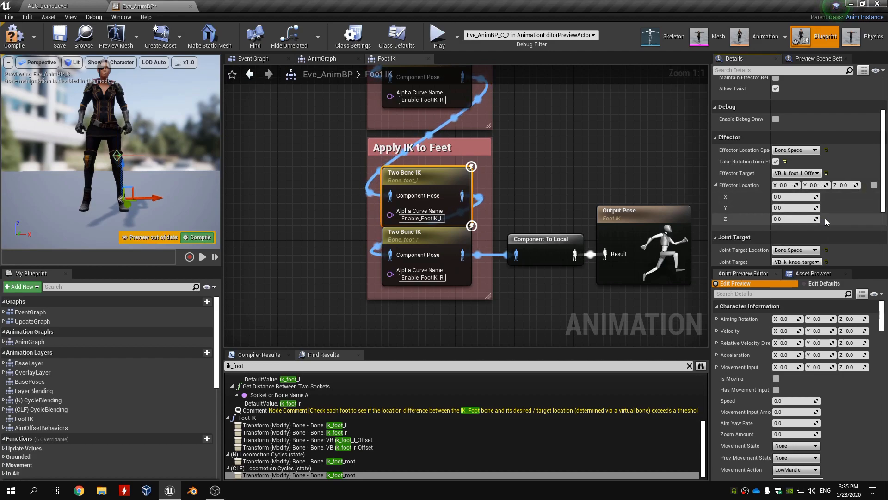
pyautogui.moveTo(795, 196); pyautogui.dragTo(789, 196)
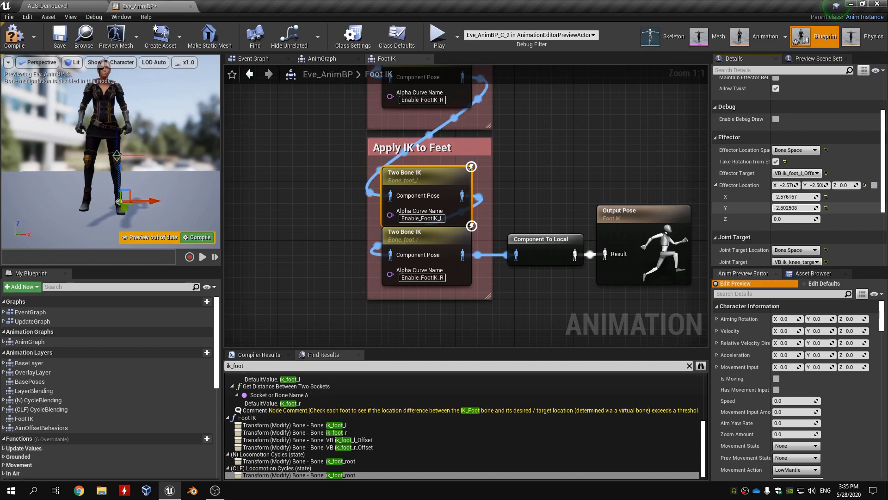
# Copy the effector location X of -2.576167 from the left foot's Two Bone IK node to the right foot's node
pyautogui.click(796, 197)
pyautogui.rightClick(804, 196)
pyautogui.hotkey('ctrl', 'c')
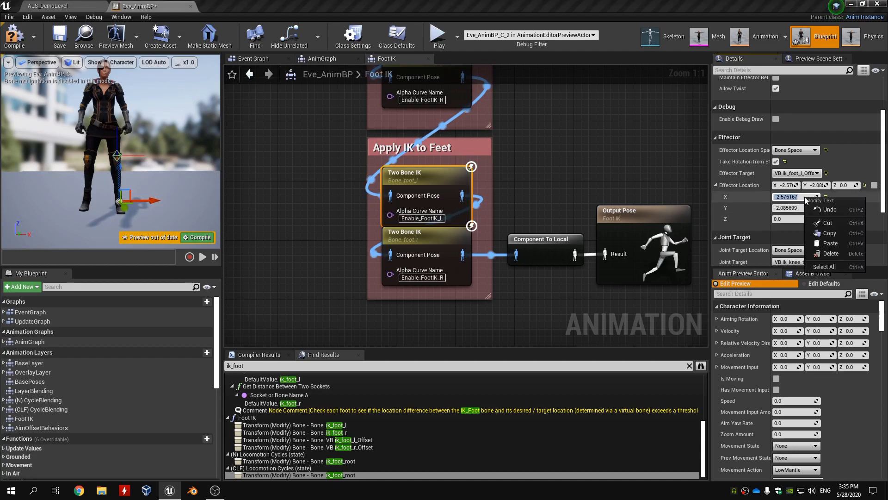
pyautogui.click(856, 231)
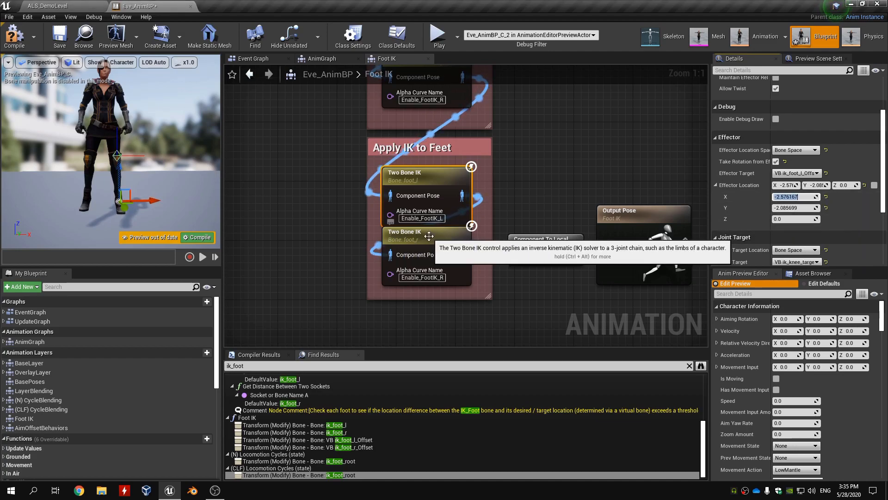
pyautogui.click(403, 233)
pyautogui.click(790, 197)
pyautogui.rightClick(790, 198)
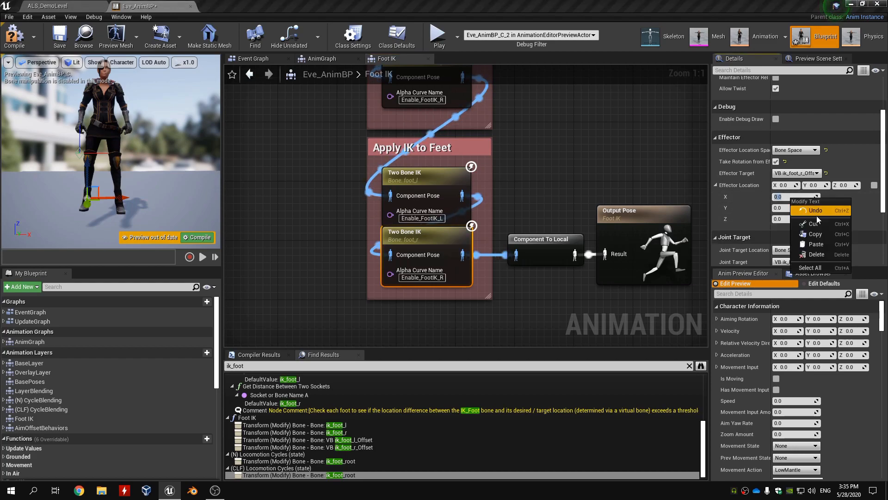
pyautogui.click(816, 244)
# Copy the left foot node's effector location Y of -2.085699 to the right foot's Two Bone IK node, and compile and save the blueprint
pyautogui.click(455, 189)
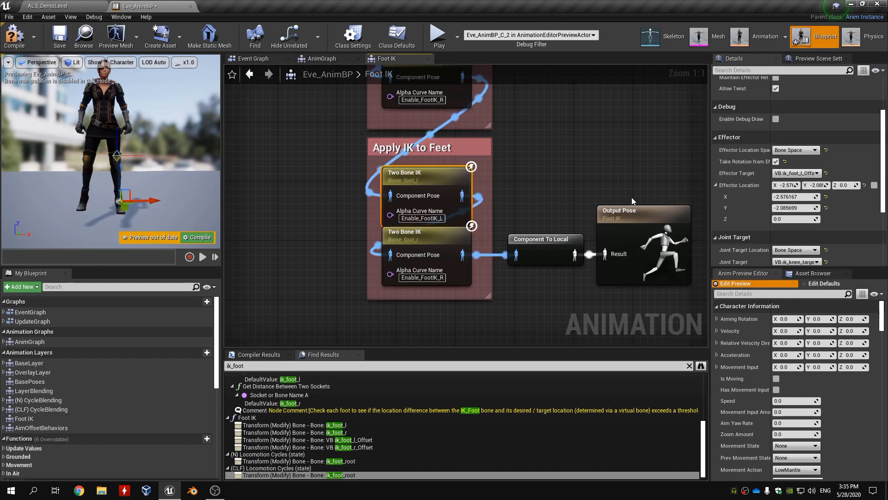
pyautogui.click(808, 207)
pyautogui.rightClick(808, 208)
pyautogui.hotkey('ctrl', 'c')
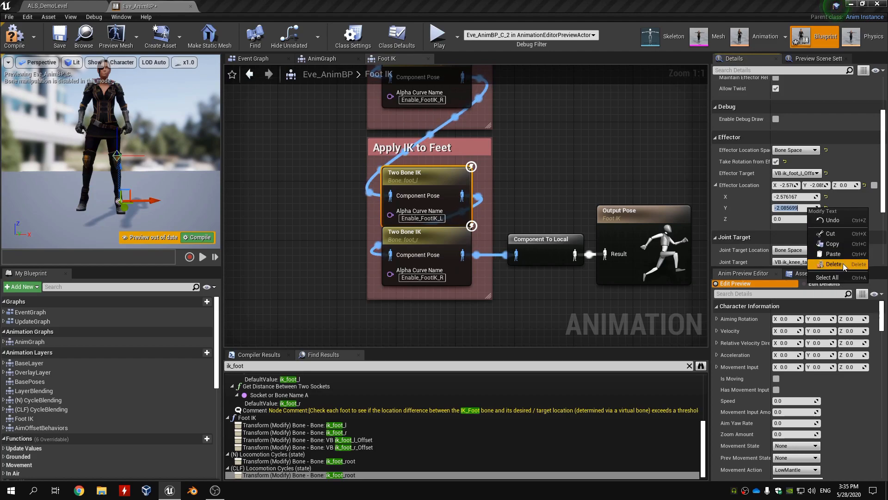
pyautogui.click(833, 244)
pyautogui.click(455, 245)
pyautogui.click(804, 208)
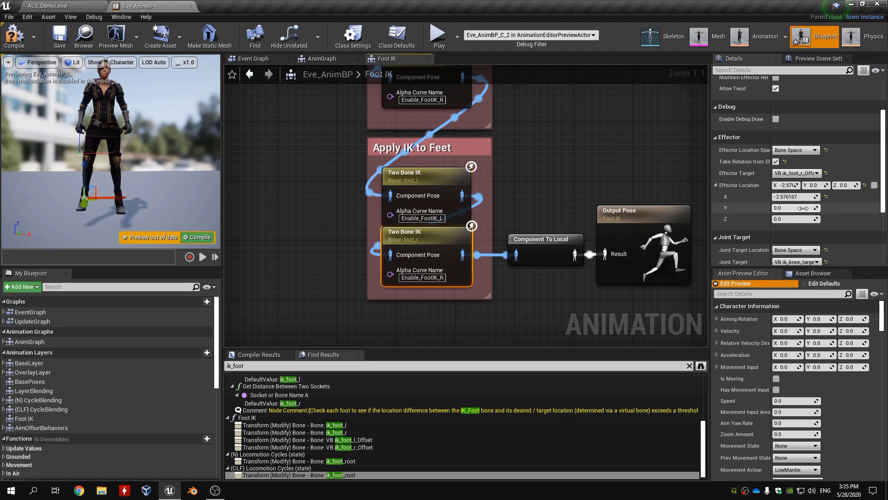
pyautogui.rightClick(804, 208)
pyautogui.click(847, 256)
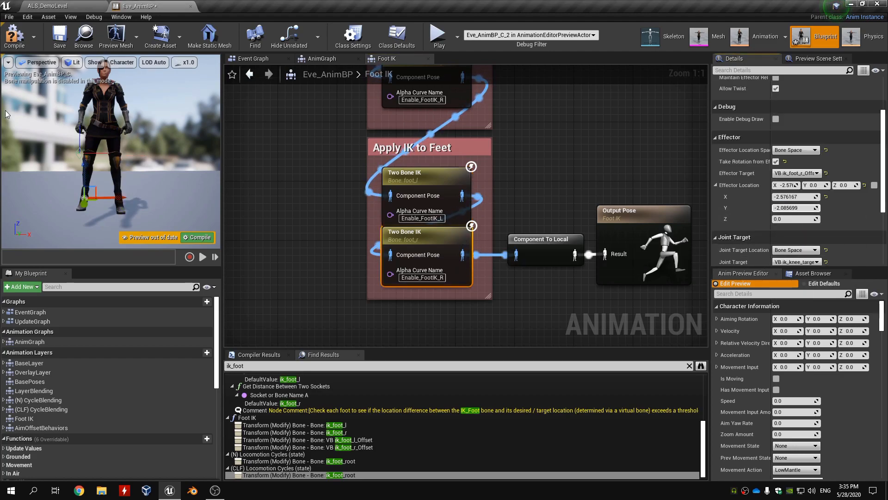
pyautogui.click(14, 46)
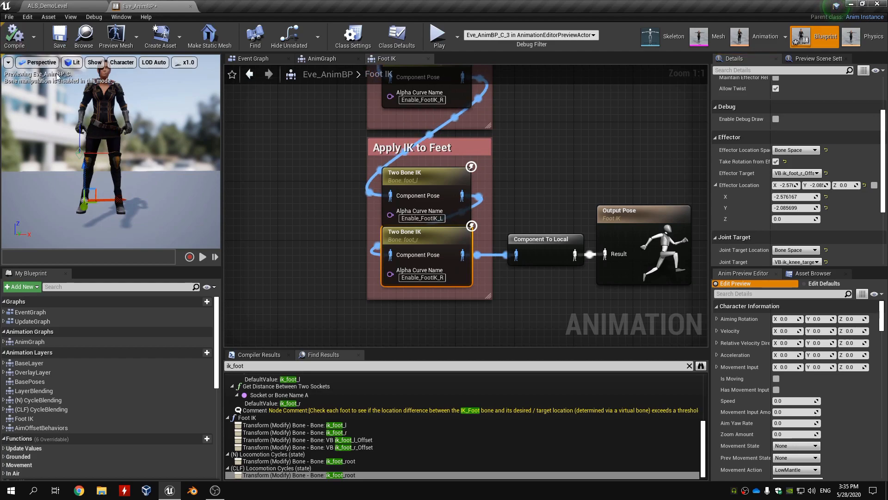
pyautogui.click(61, 41)
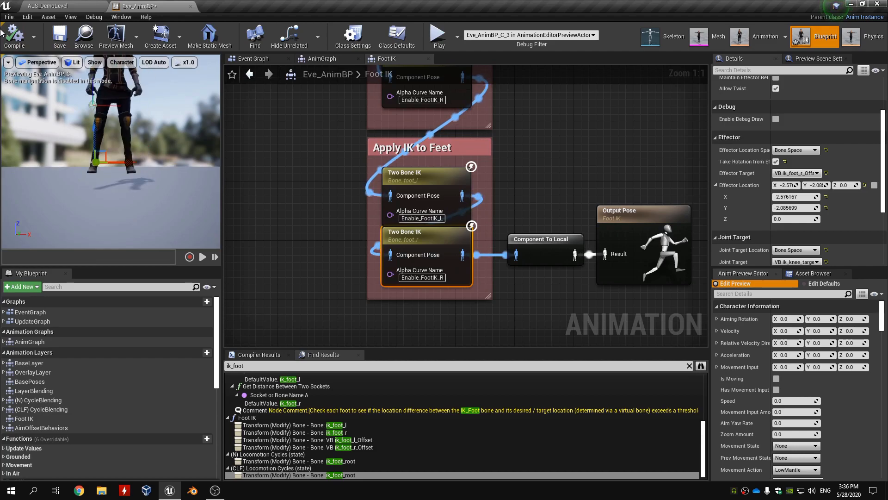
# Play ALS_DemoLevel and move Eve over the yellow floor and green hills to check her foot placement and standing pose
pyautogui.click(46, 6)
pyautogui.click(527, 37)
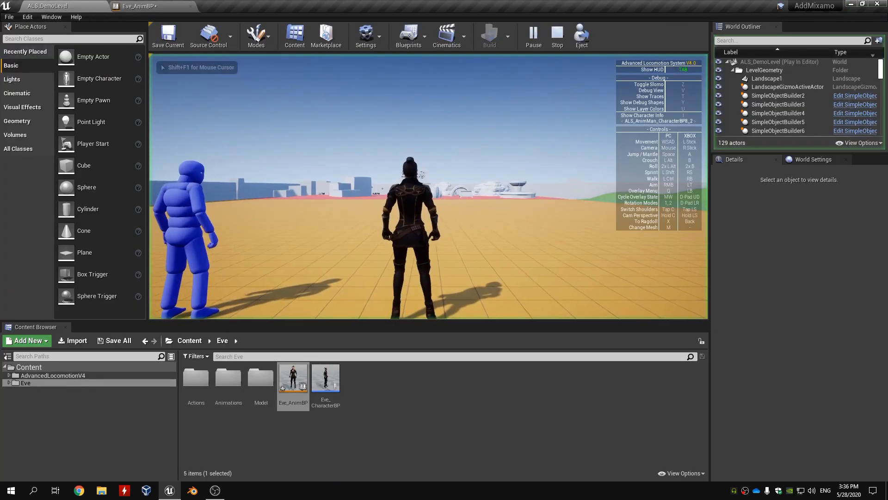
pyautogui.press('w')
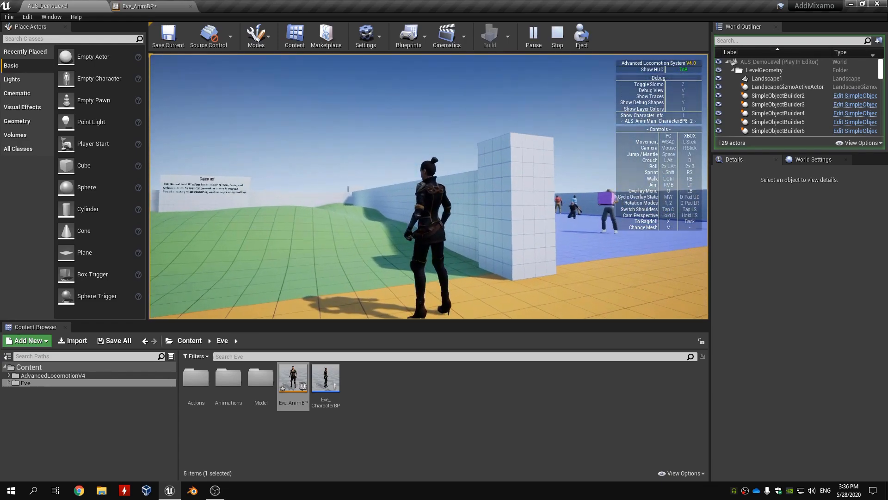
pyautogui.press('w')
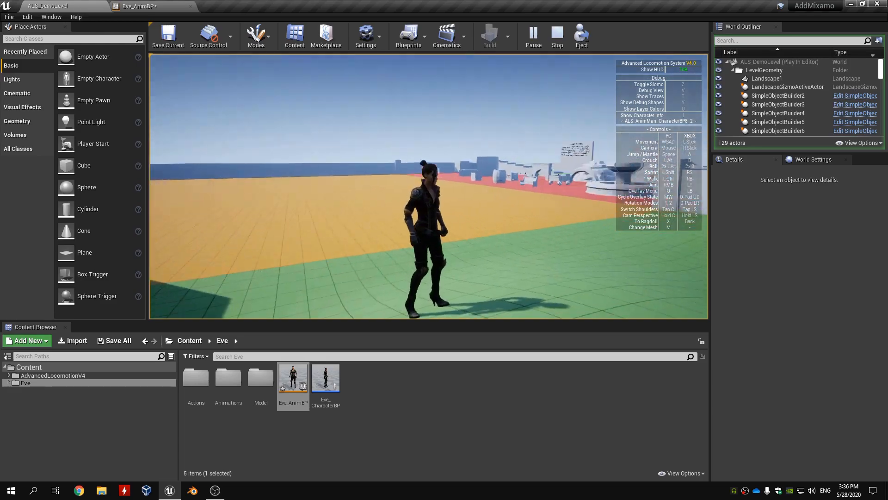
pyautogui.press('w')
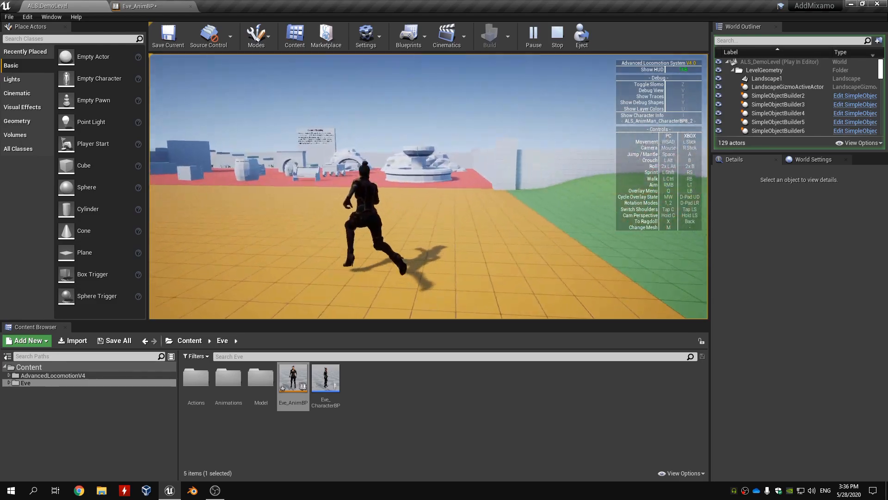
# Run Eve back and forth across the yellow and red floors and crouch her to check her leg movement
pyautogui.press('s')
pyautogui.press('w')
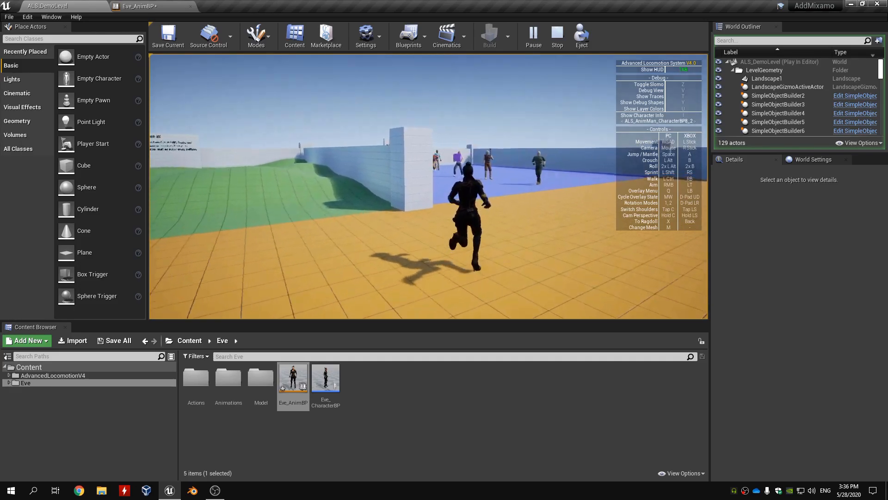
pyautogui.press('s')
pyautogui.press('w')
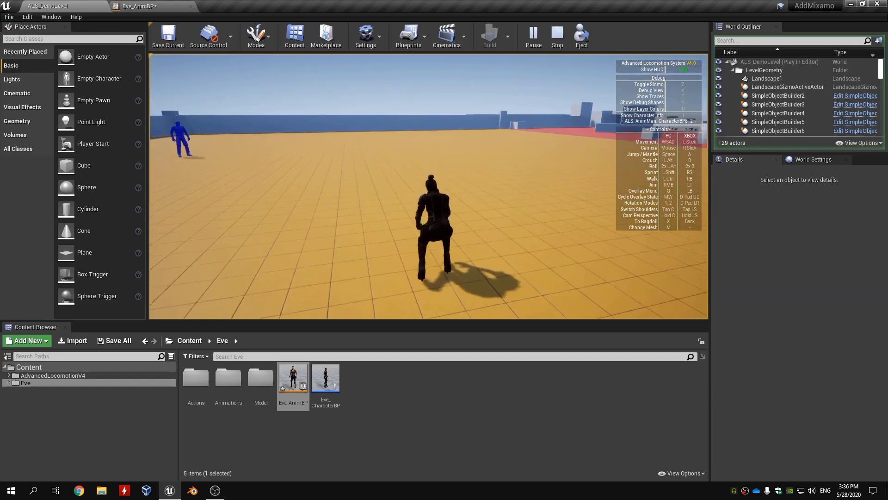
pyautogui.press('alt')
pyautogui.press('w')
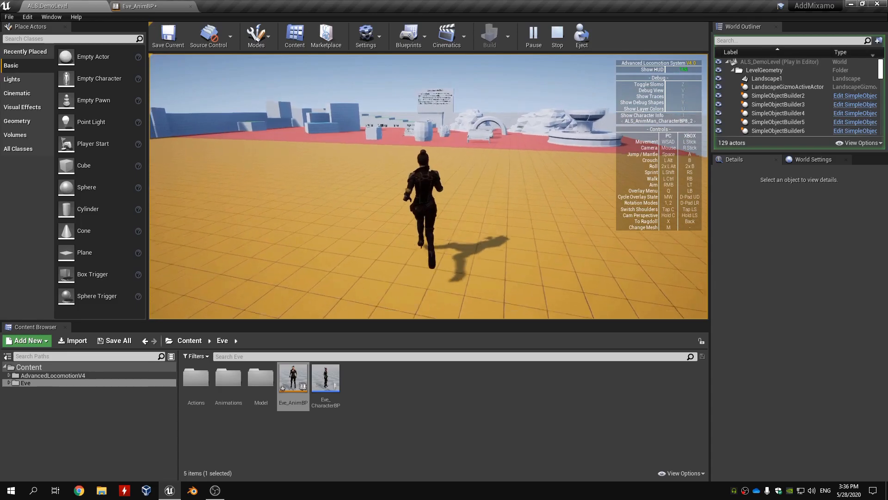
pyautogui.press('w')
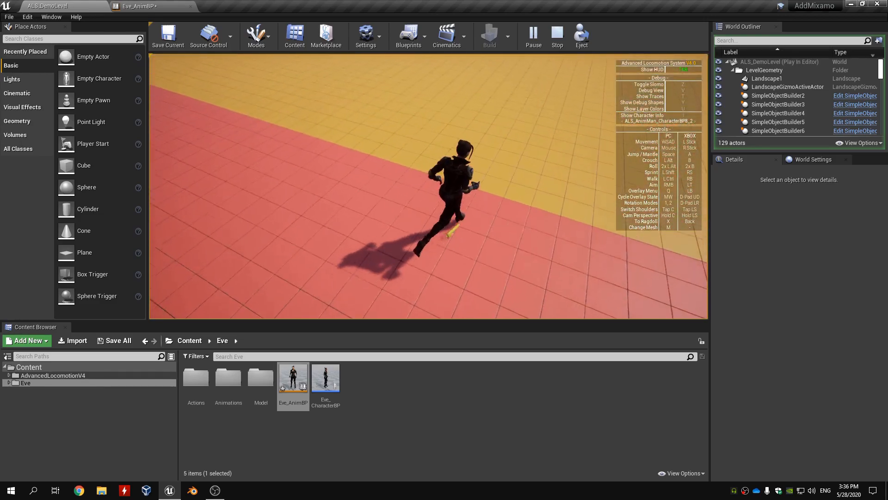
pyautogui.press('d')
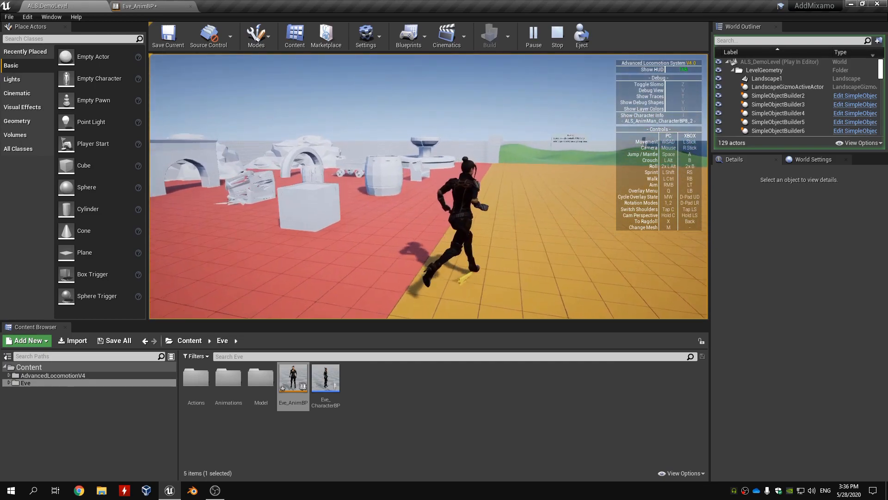